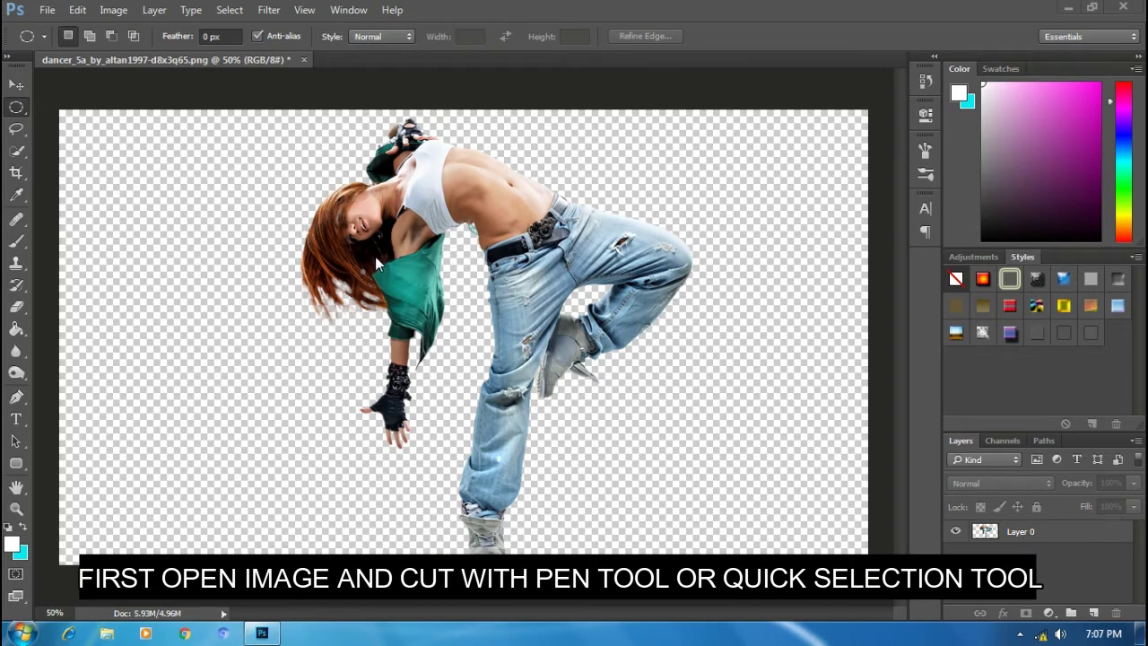
Step: Add a new empty layer and move it beneath the dancer layer
left_click(17, 85)
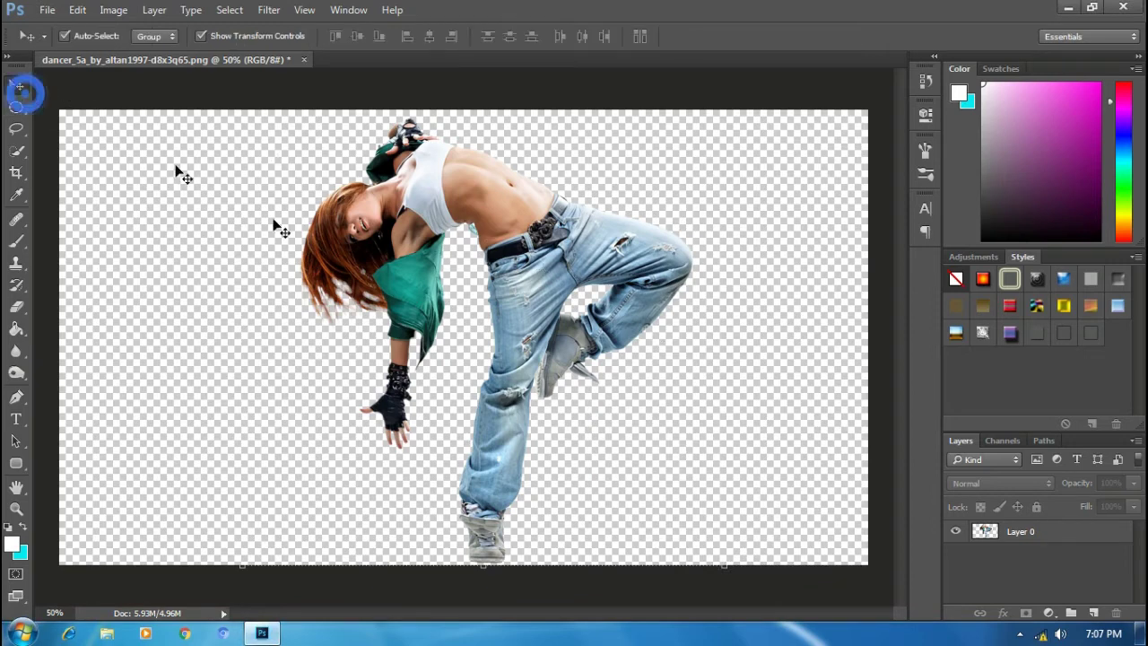
left_click(1095, 614)
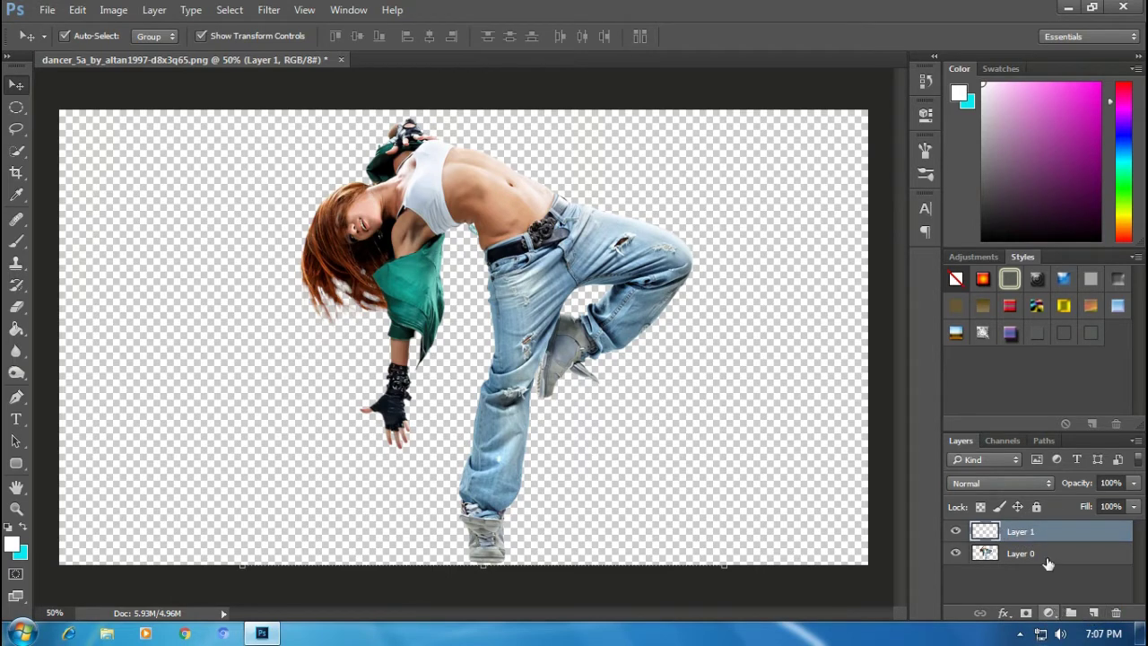
left_click(1029, 534)
left_click_drag(1029, 535, 1039, 587)
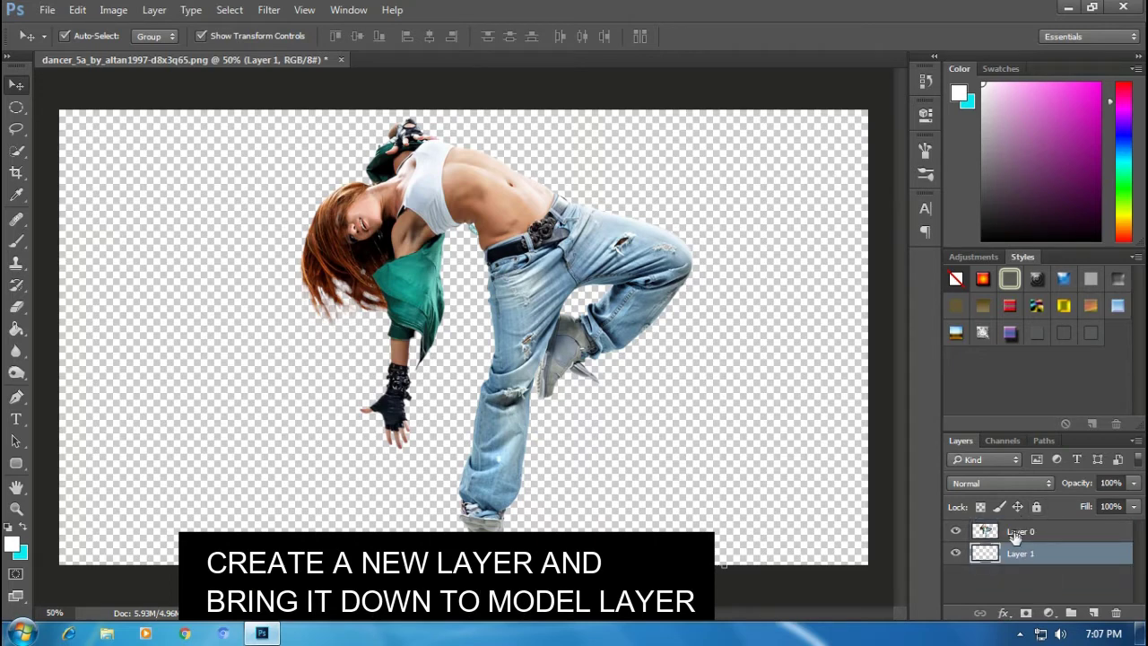
Step: Rename the dancer layer MODEL and the new empty layer GRA
double_click(1020, 532)
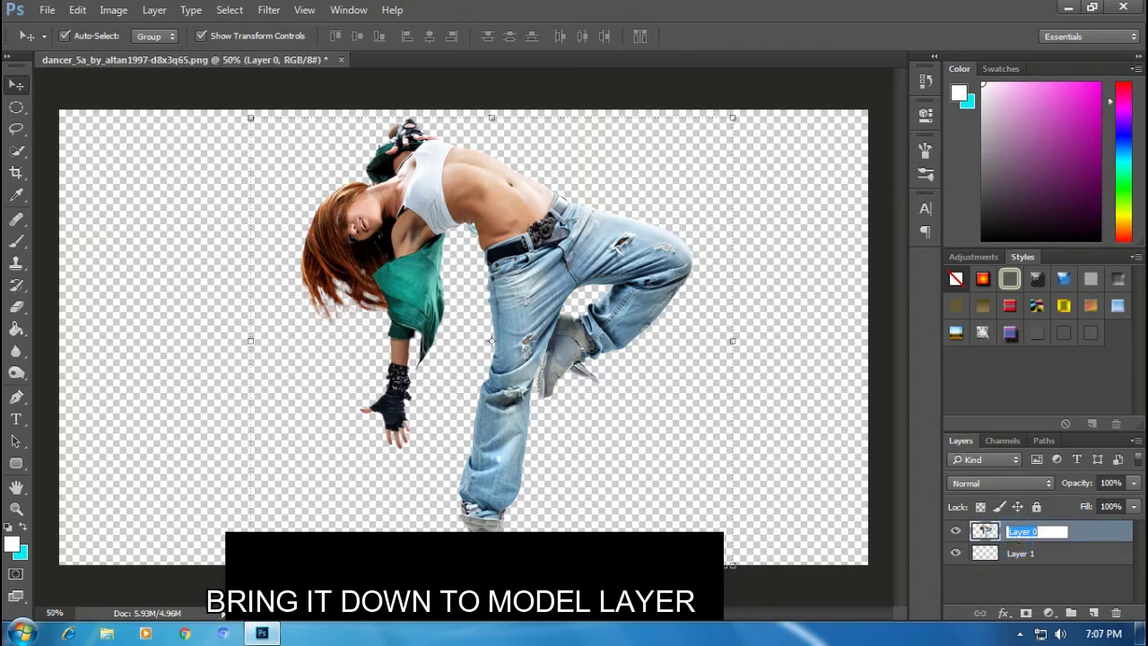
type("model")
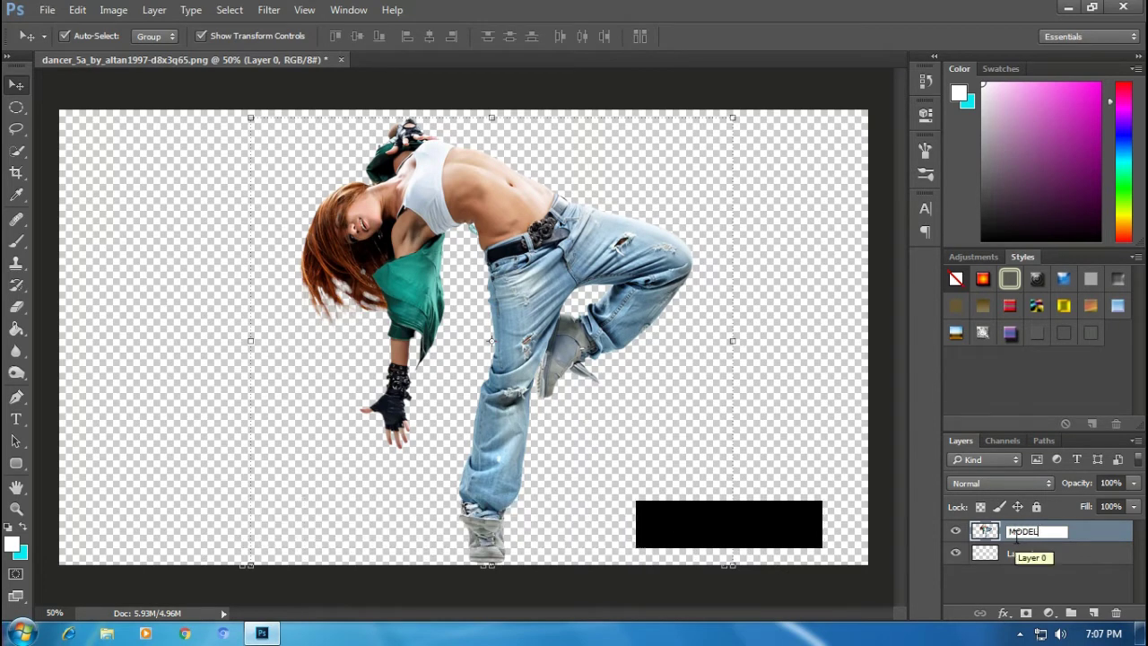
key("Return")
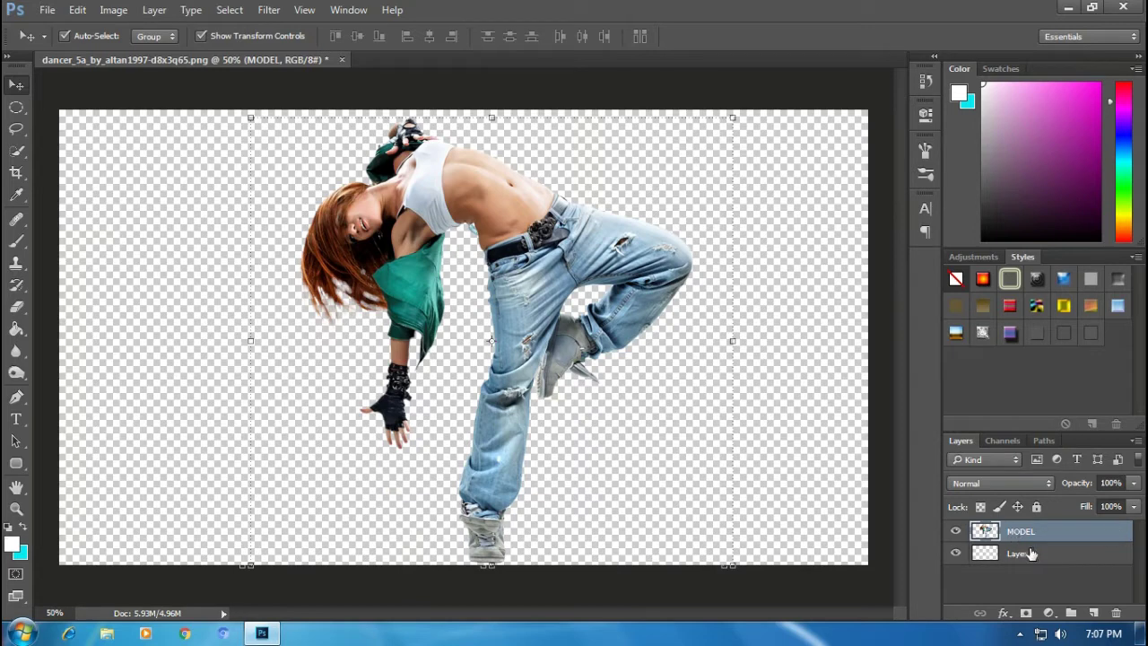
double_click(1023, 552)
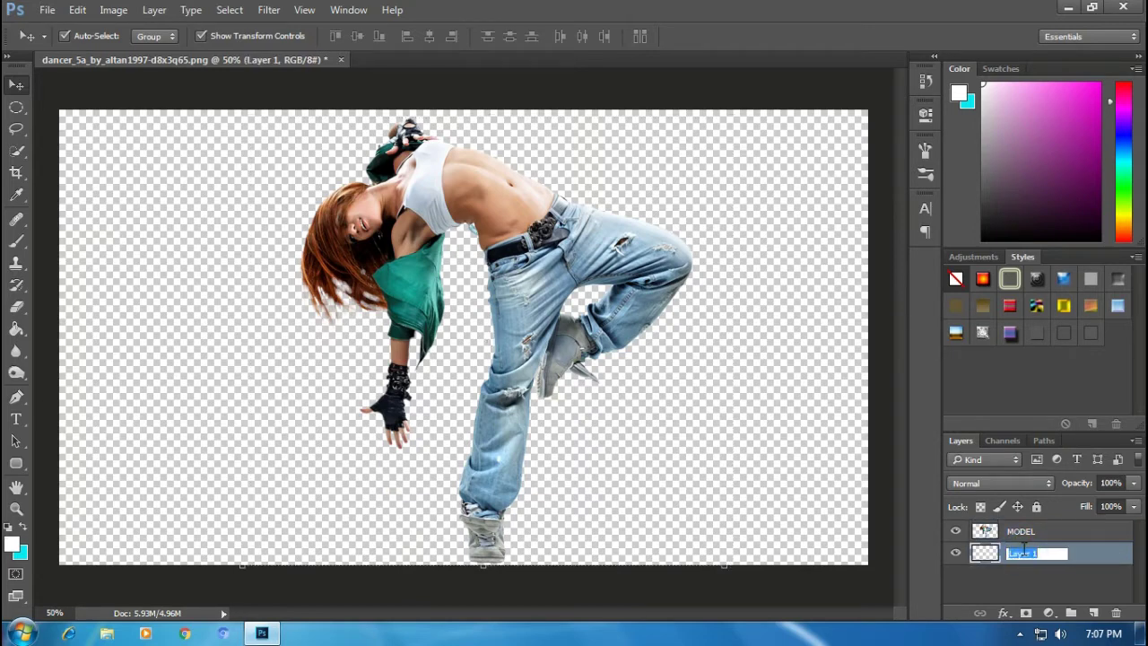
type("GRA")
key("Return")
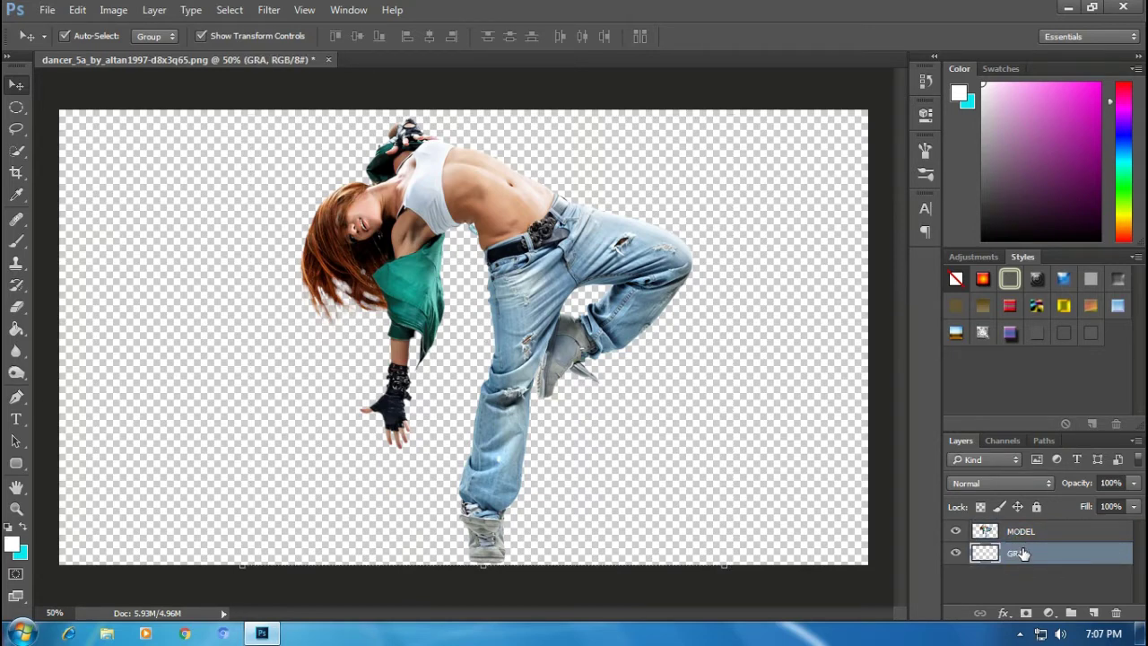
Step: Add a Gradient Fill layer starting from the Black, White gradient preset
left_click(1049, 613)
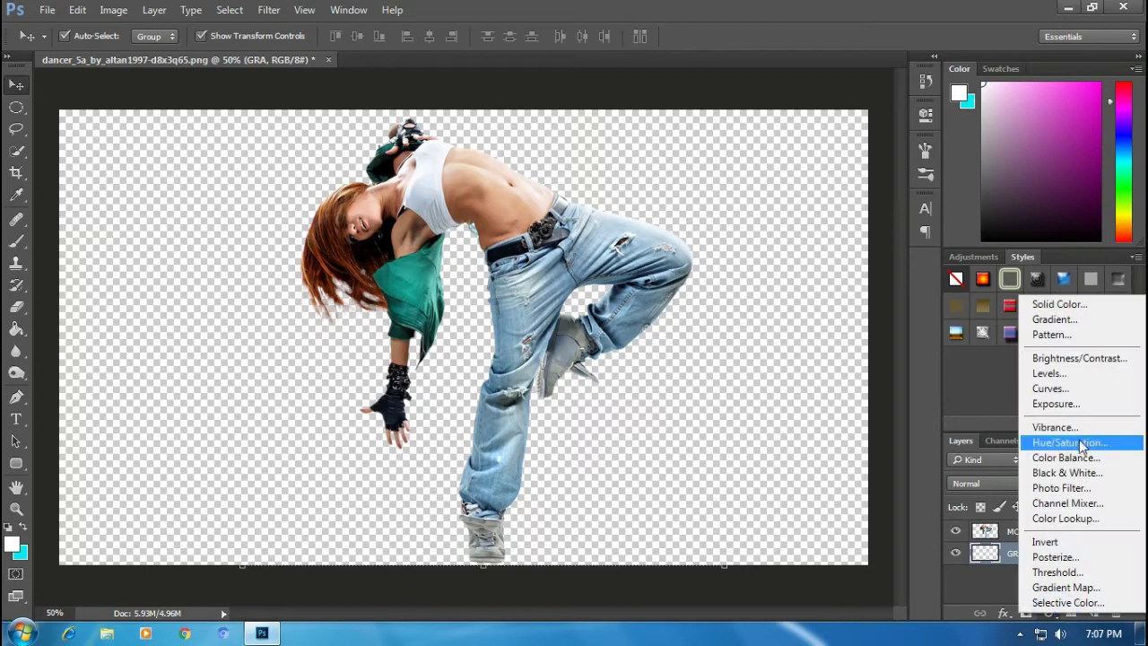
left_click(1052, 320)
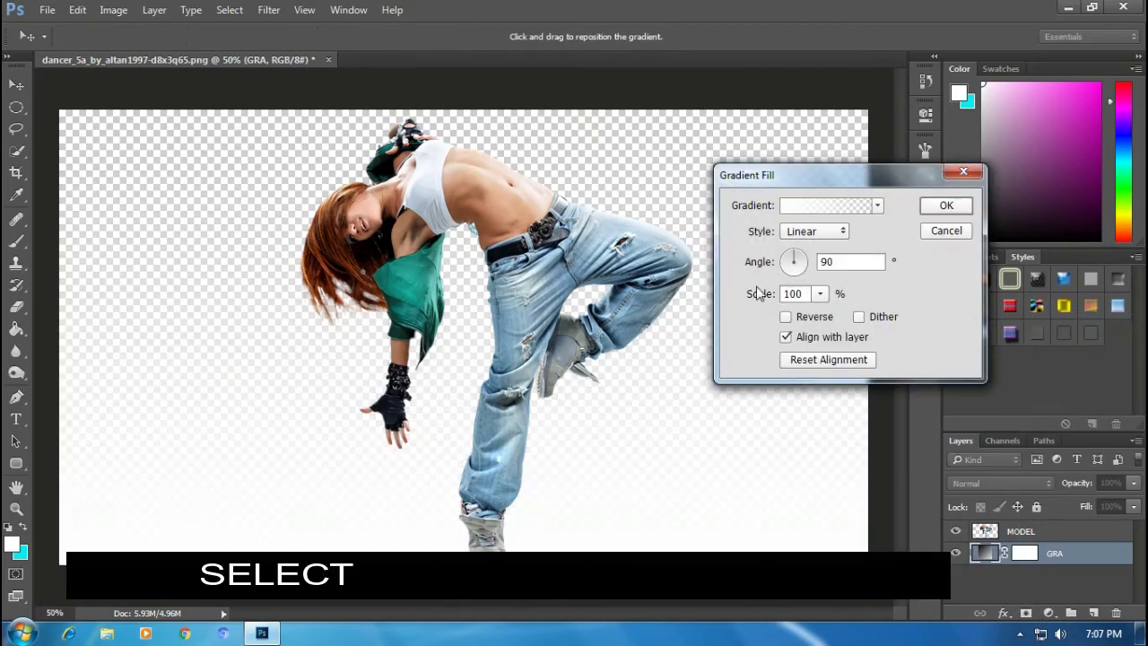
left_click(818, 208)
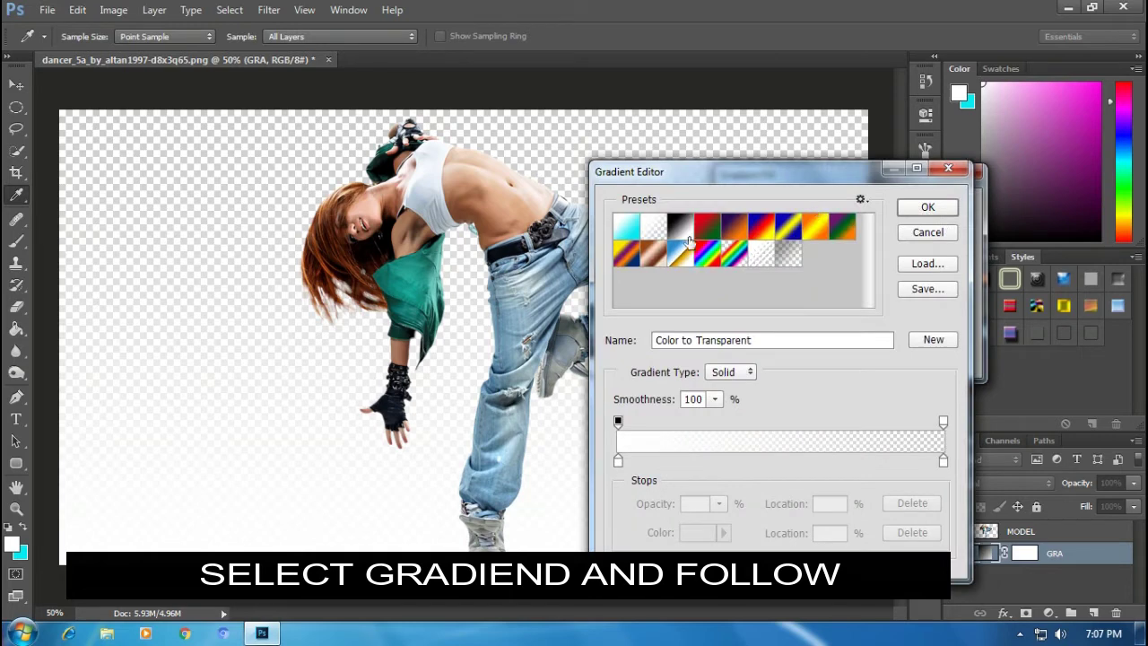
left_click(686, 231)
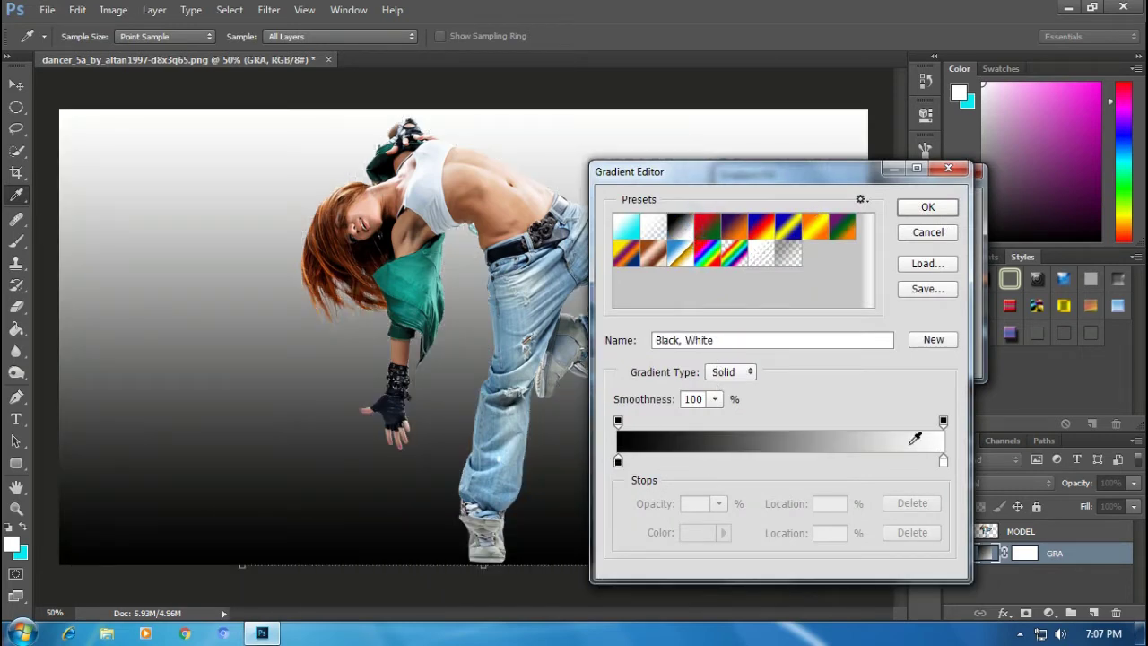
Step: Set the gradient's end colour stop to pink fc71fa
left_click(943, 463)
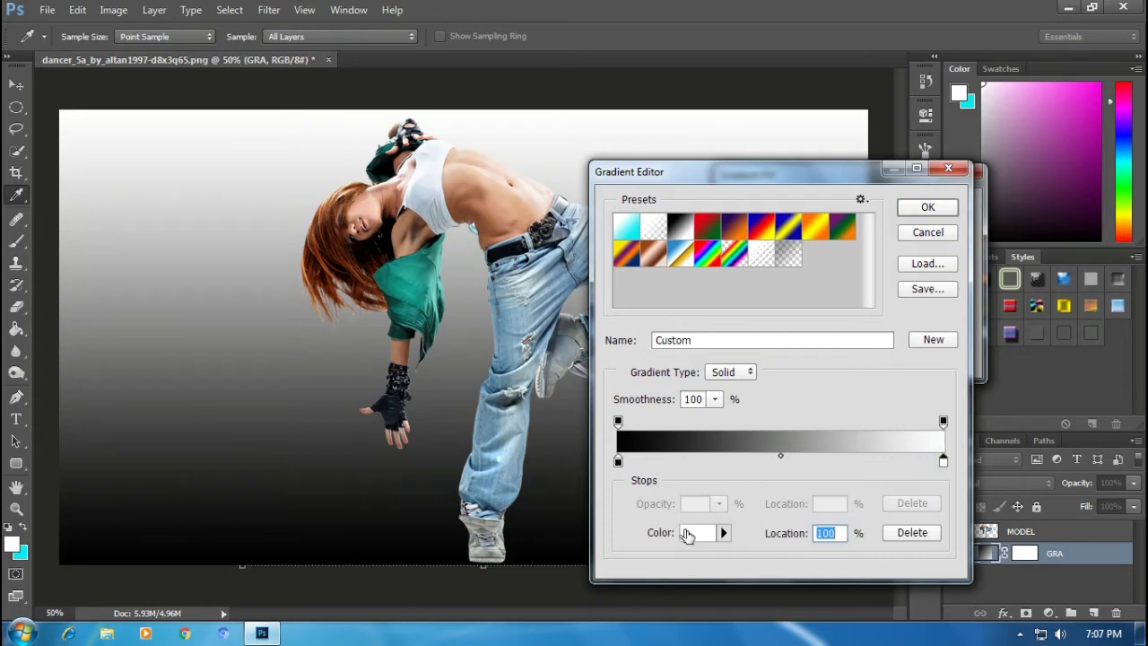
left_click(690, 533)
left_click(864, 197)
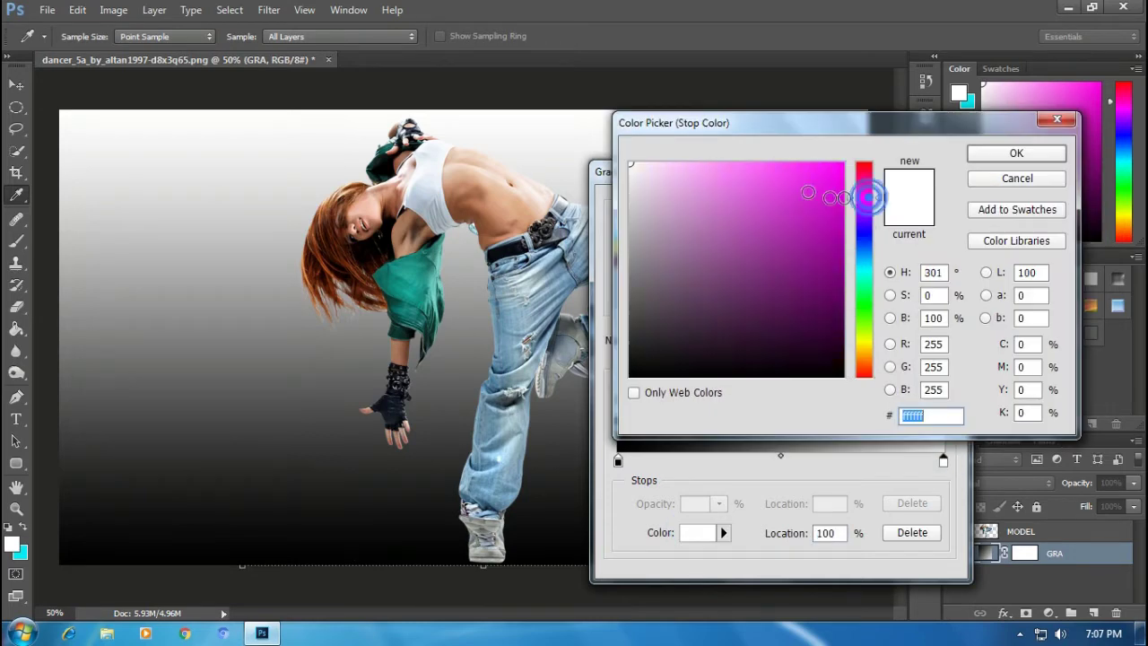
left_click(699, 164)
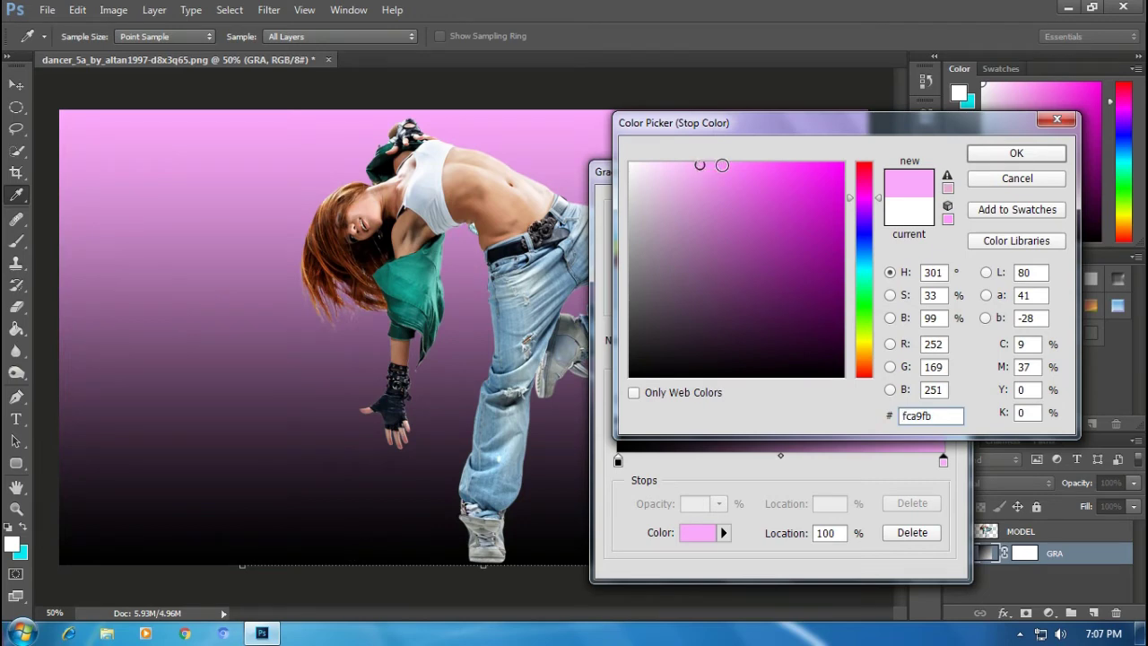
left_click(784, 164)
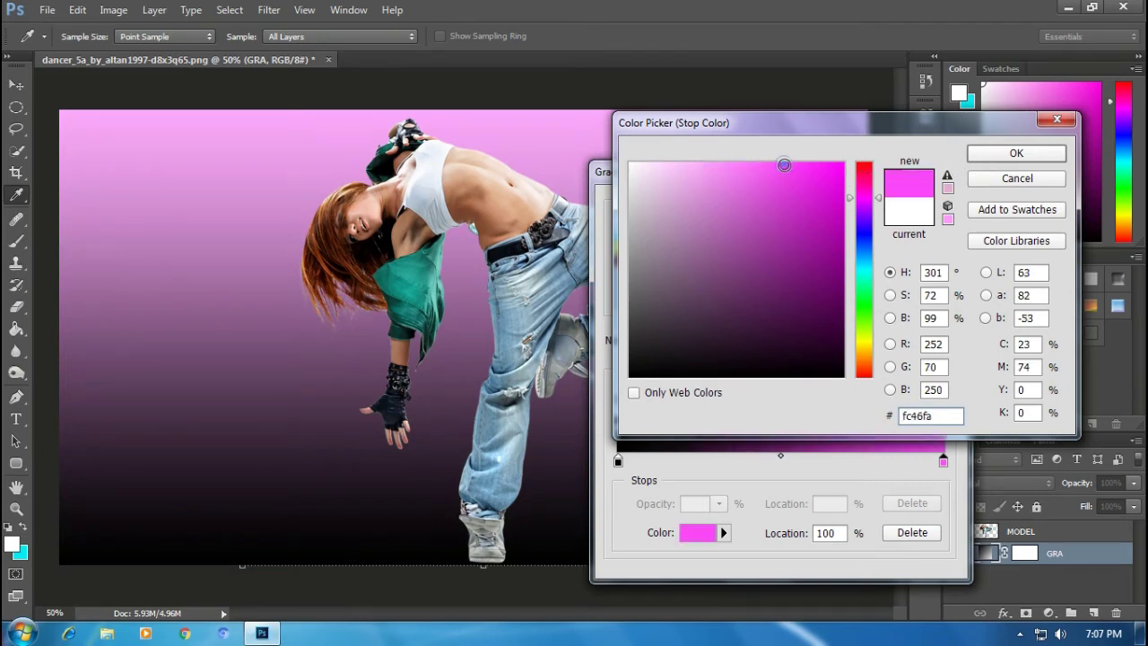
left_click(720, 175)
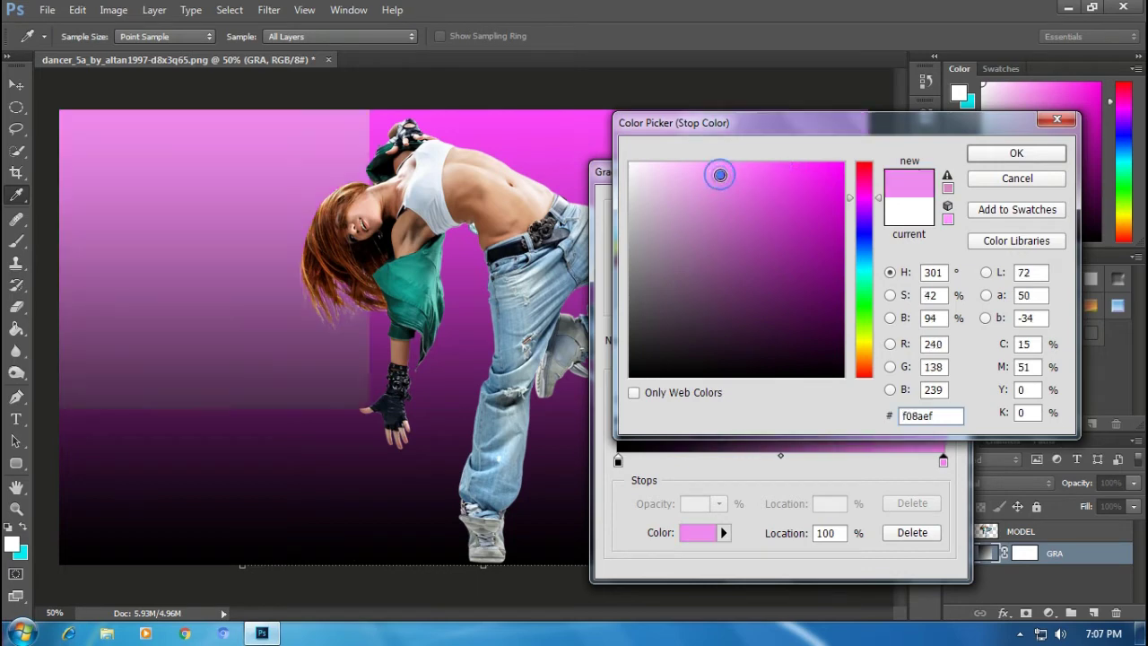
left_click(761, 168)
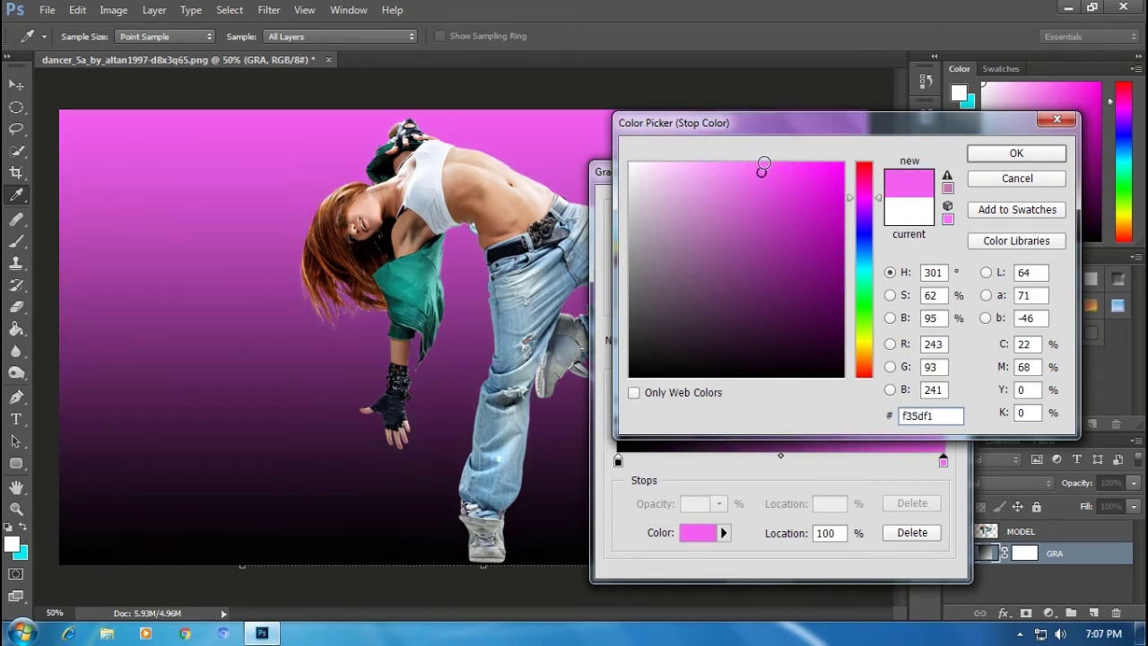
left_click_drag(763, 167, 748, 165)
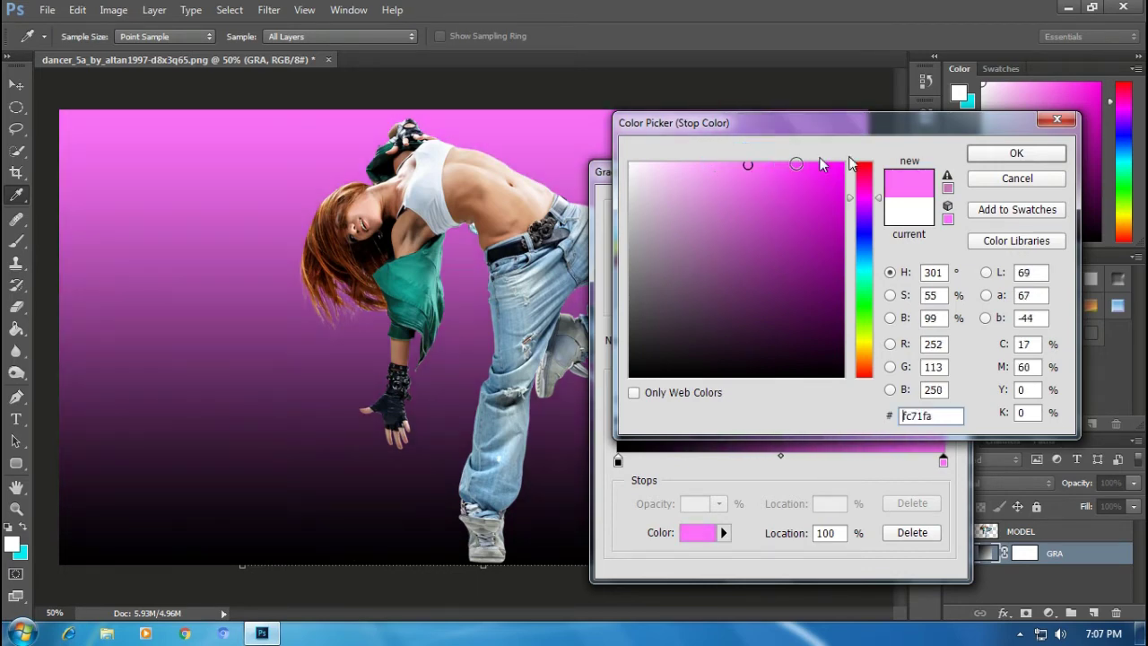
left_click(989, 153)
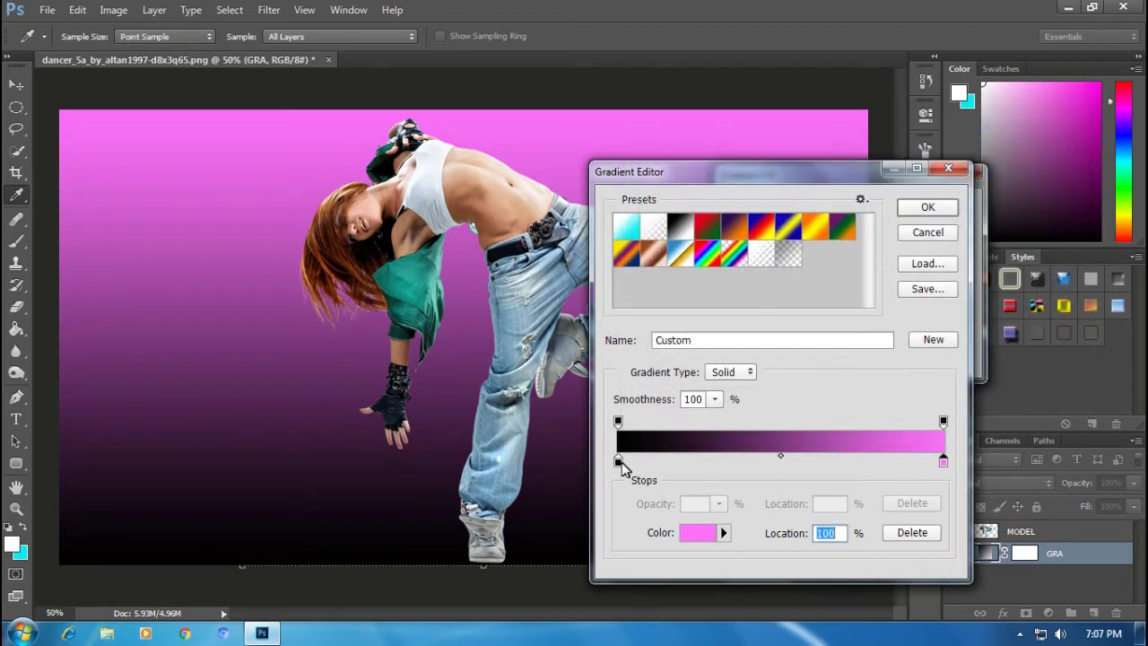
Step: Set the gradient's start colour stop to near-black 121212
left_click(618, 461)
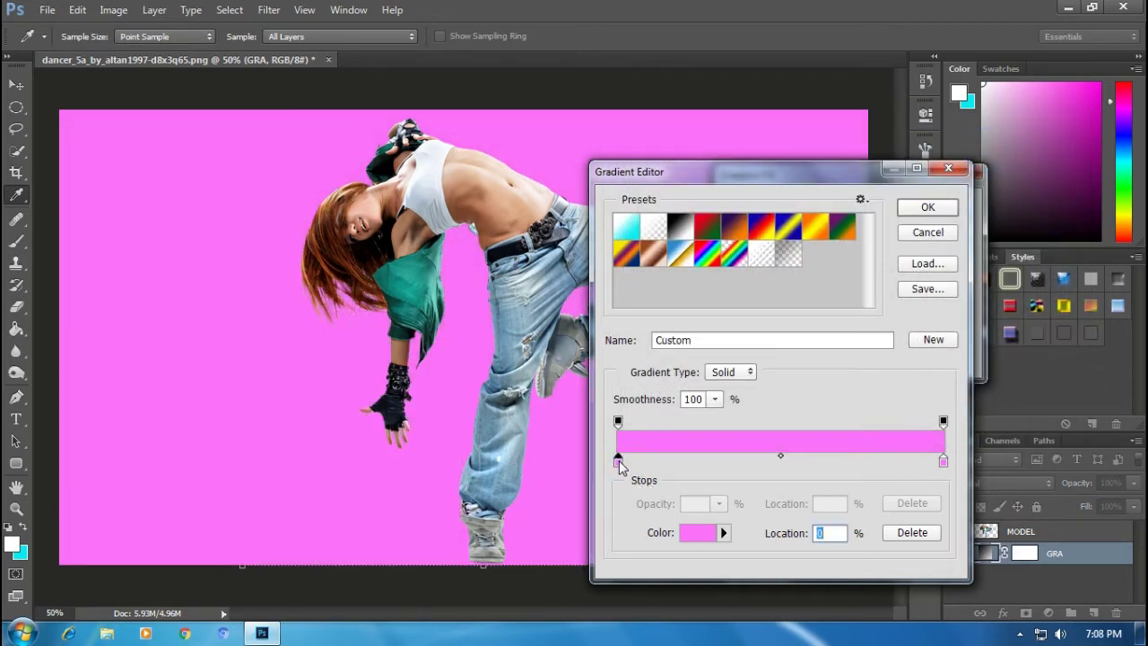
left_click(619, 461)
left_click(696, 533)
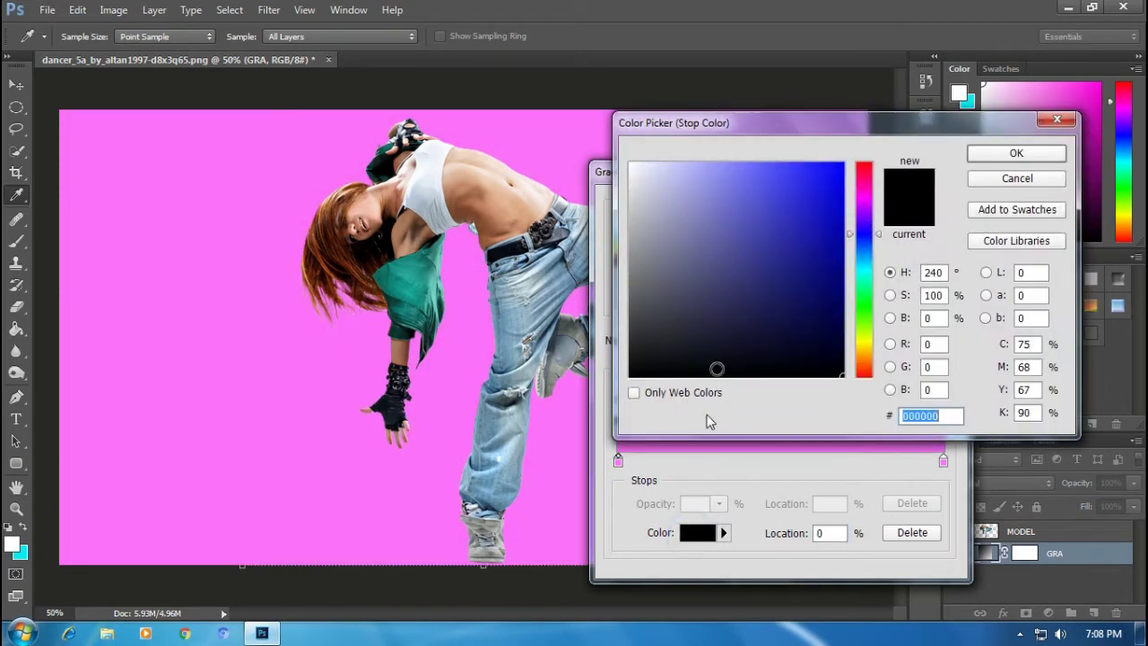
left_click(774, 354)
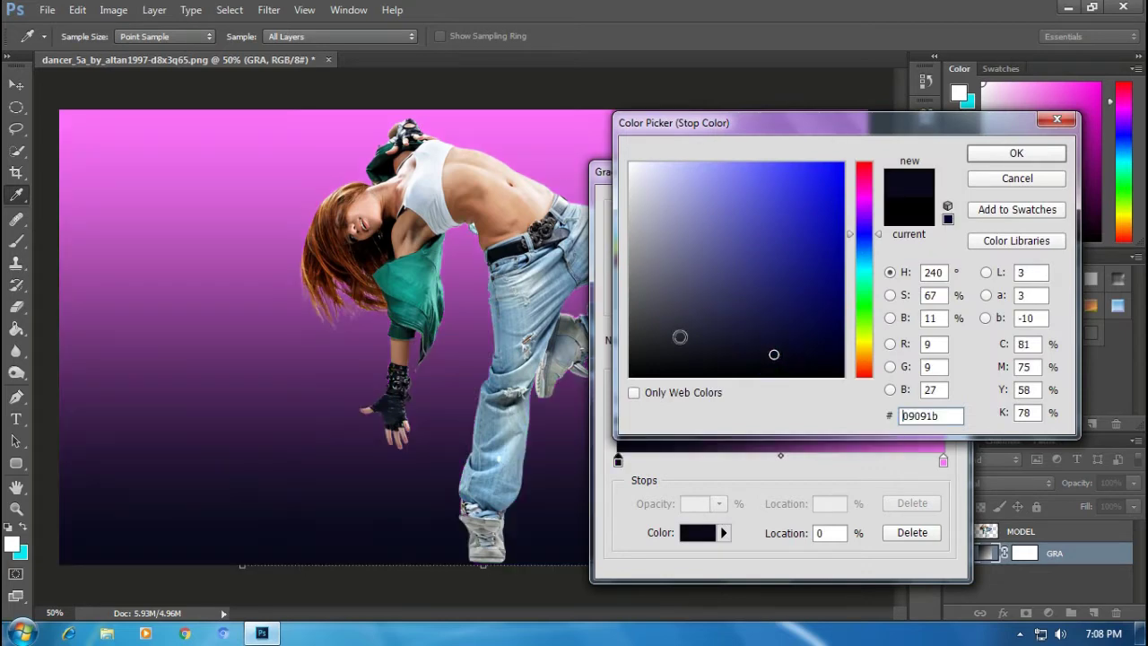
left_click(637, 329)
left_click(633, 343)
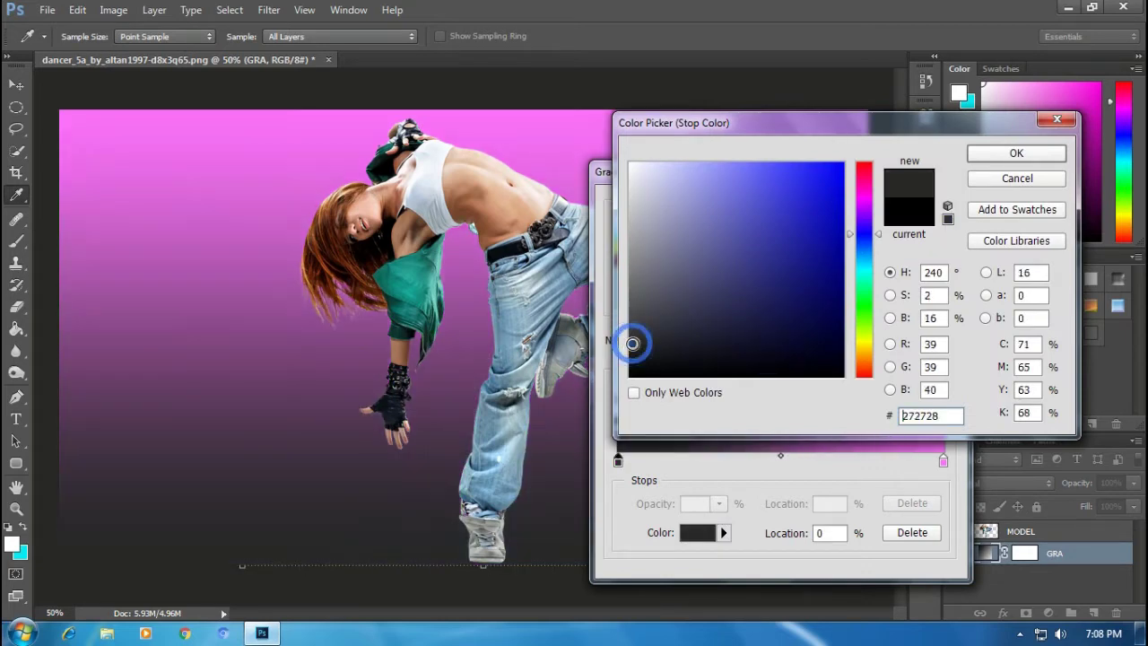
left_click(630, 353)
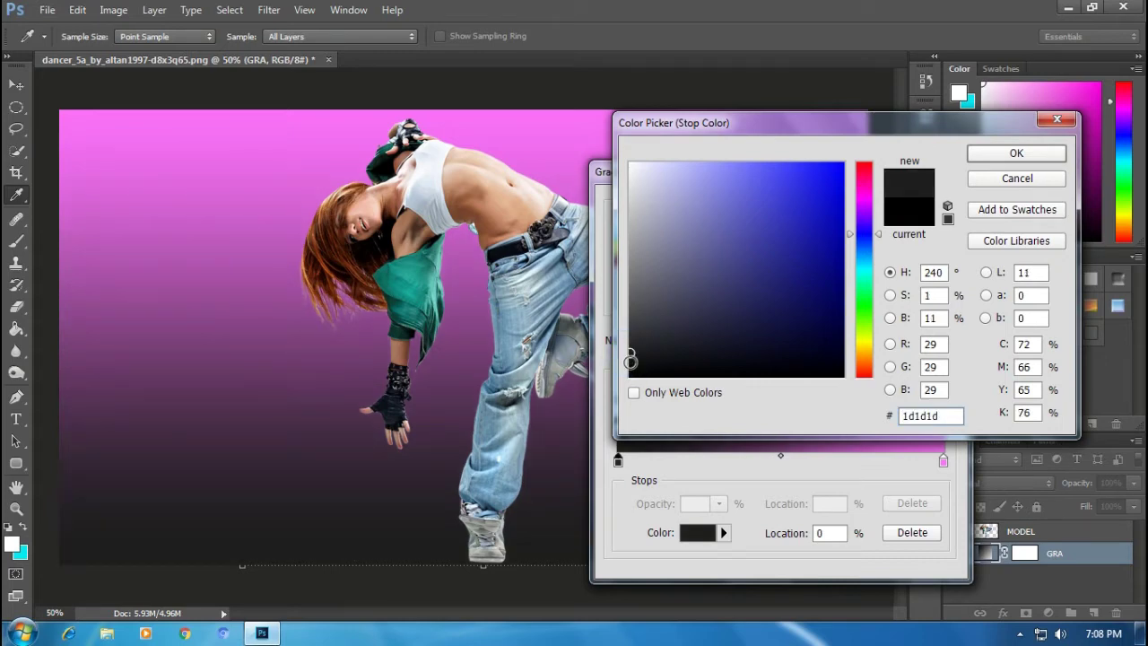
left_click(630, 363)
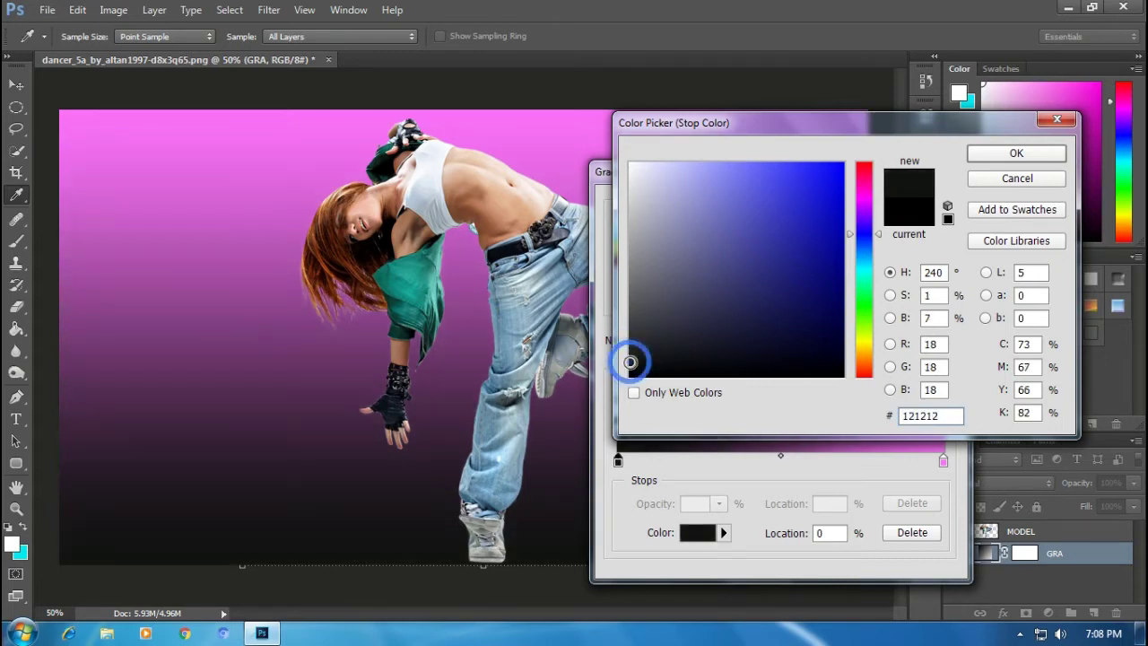
left_click(1011, 158)
Step: Switch the gradient fill to a reversed radial style
left_click(937, 204)
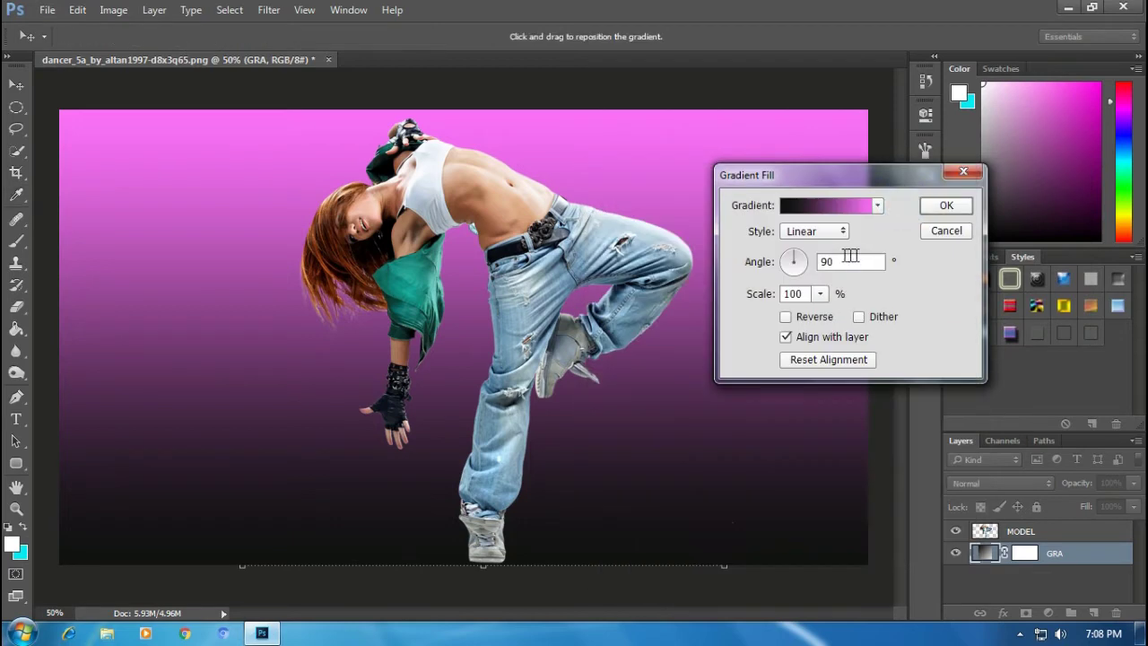
left_click(821, 232)
left_click(799, 256)
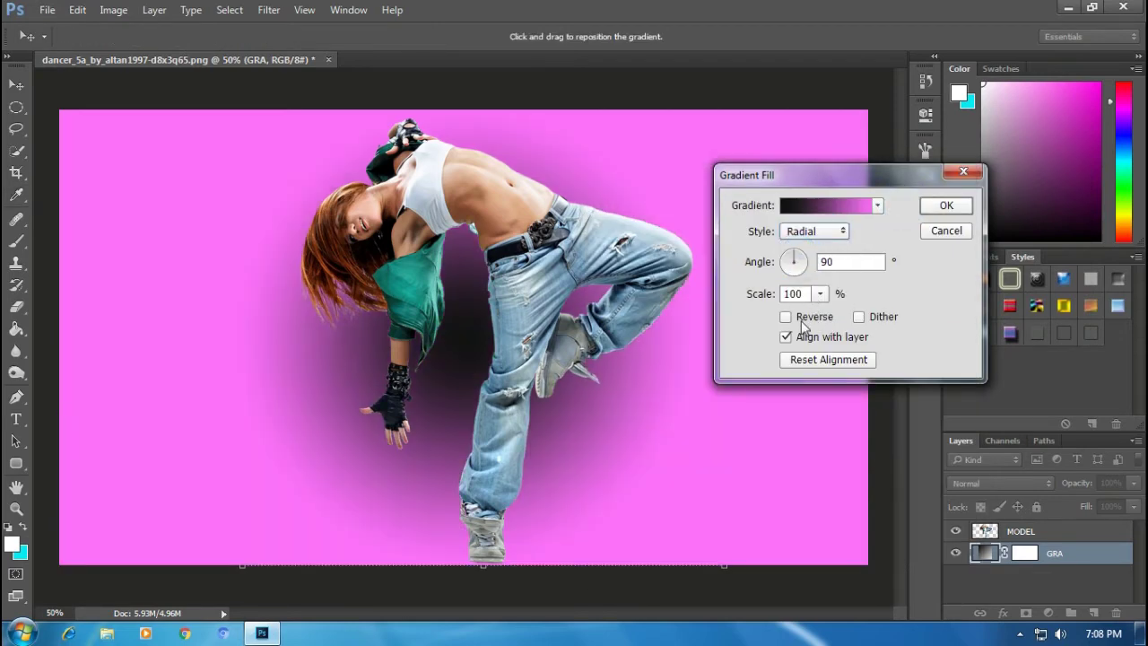
left_click(786, 317)
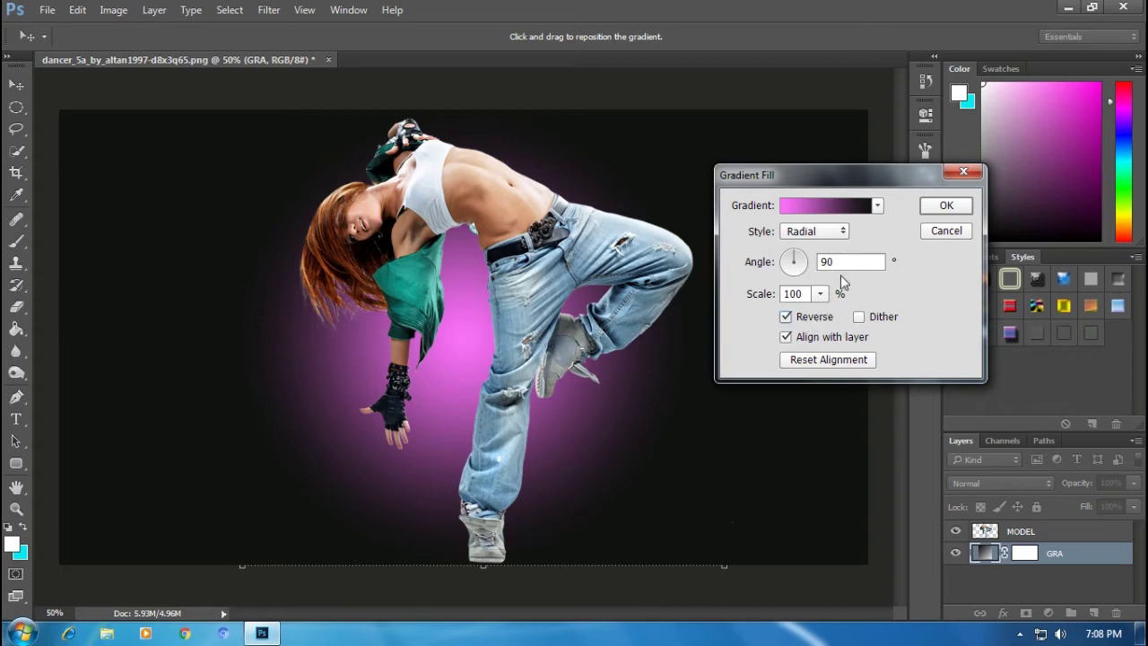
Step: Scale the radial gradient to 149%, rotate its angle to about 114°, and apply it
left_click(820, 293)
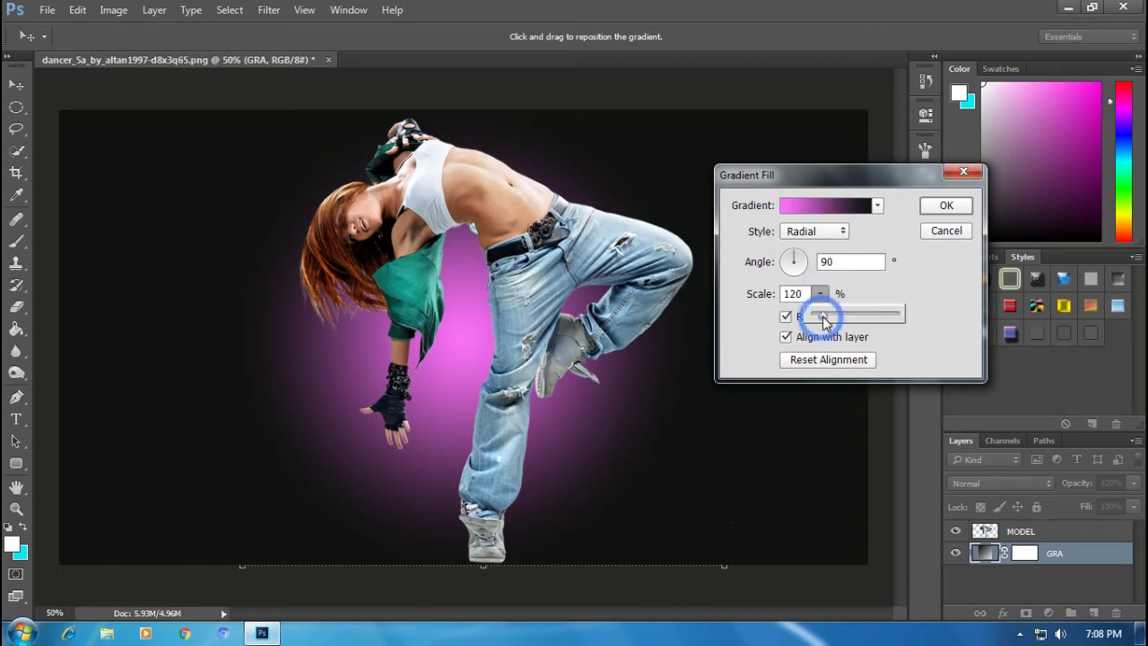
left_click_drag(821, 316, 827, 317)
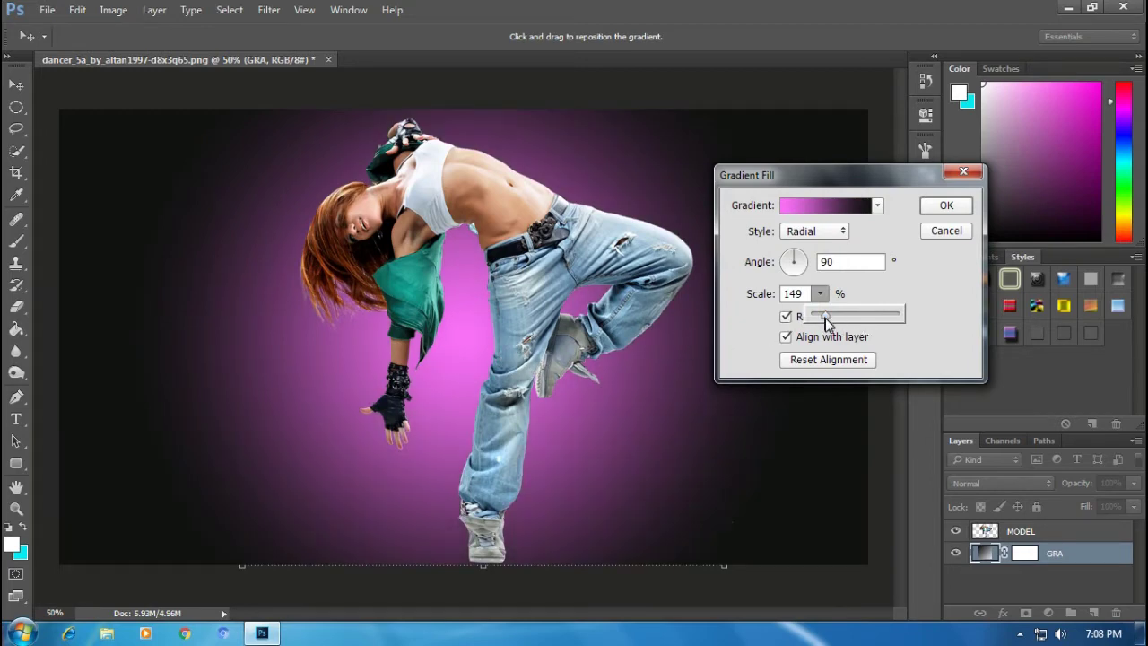
left_click_drag(825, 318, 826, 319)
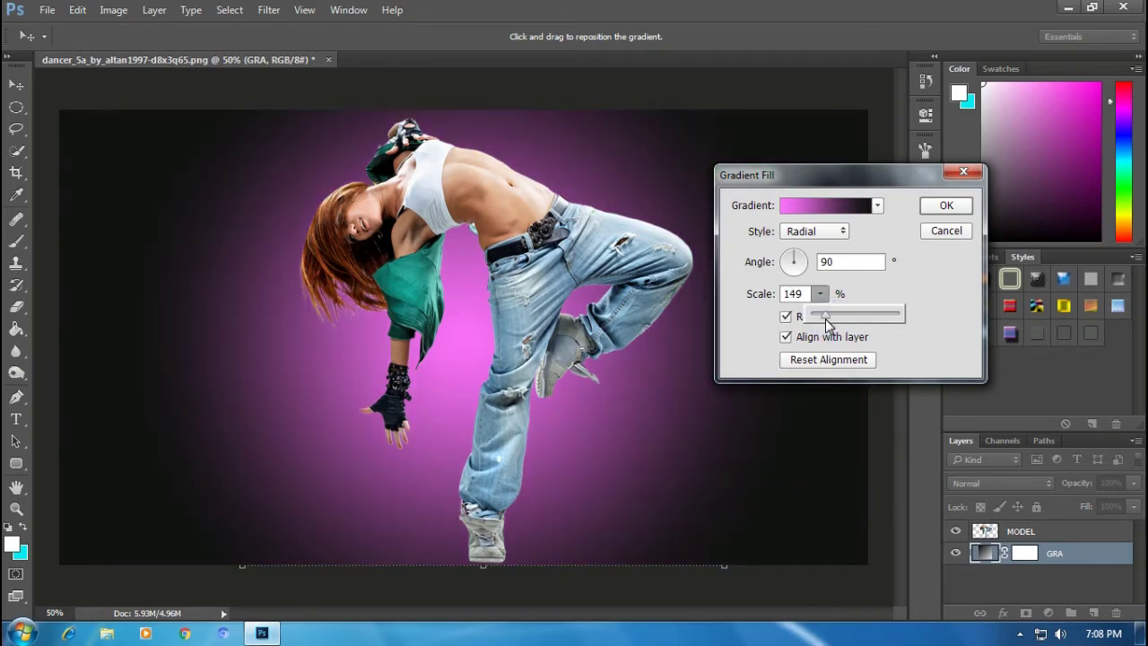
left_click(795, 254)
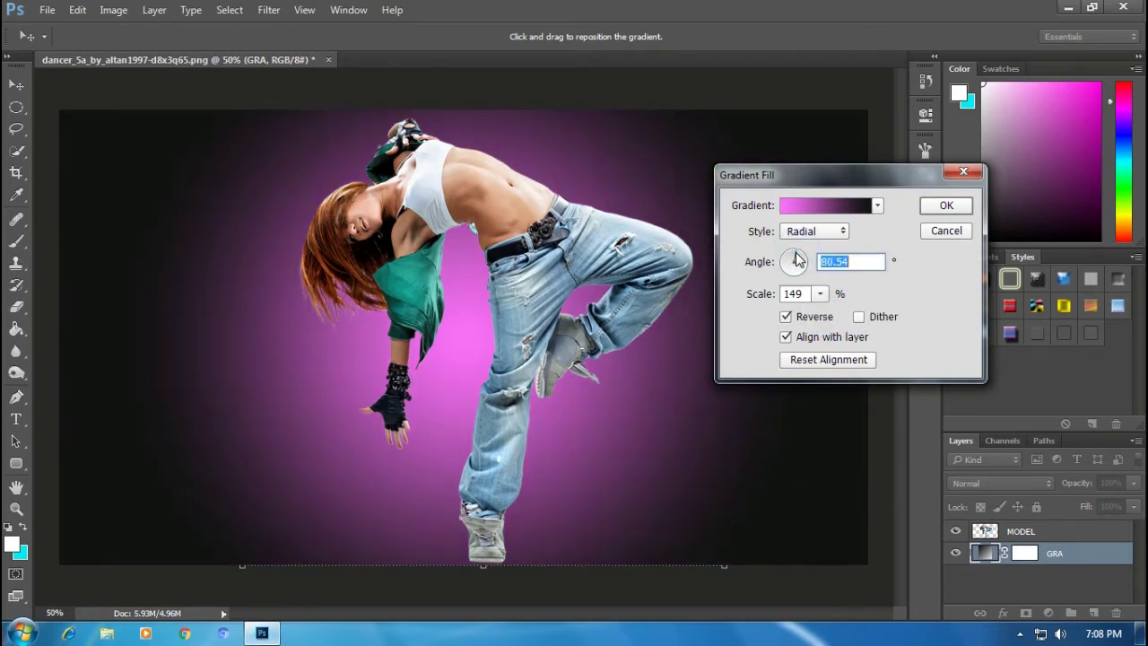
left_click_drag(798, 259, 792, 259)
left_click(792, 260)
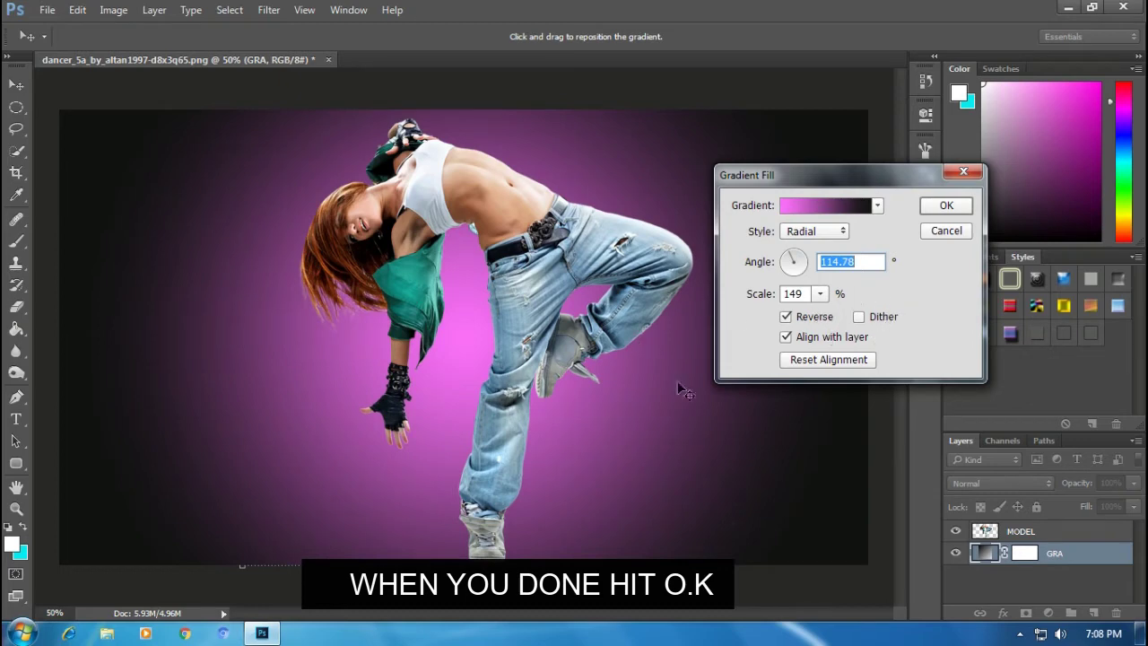
left_click(946, 206)
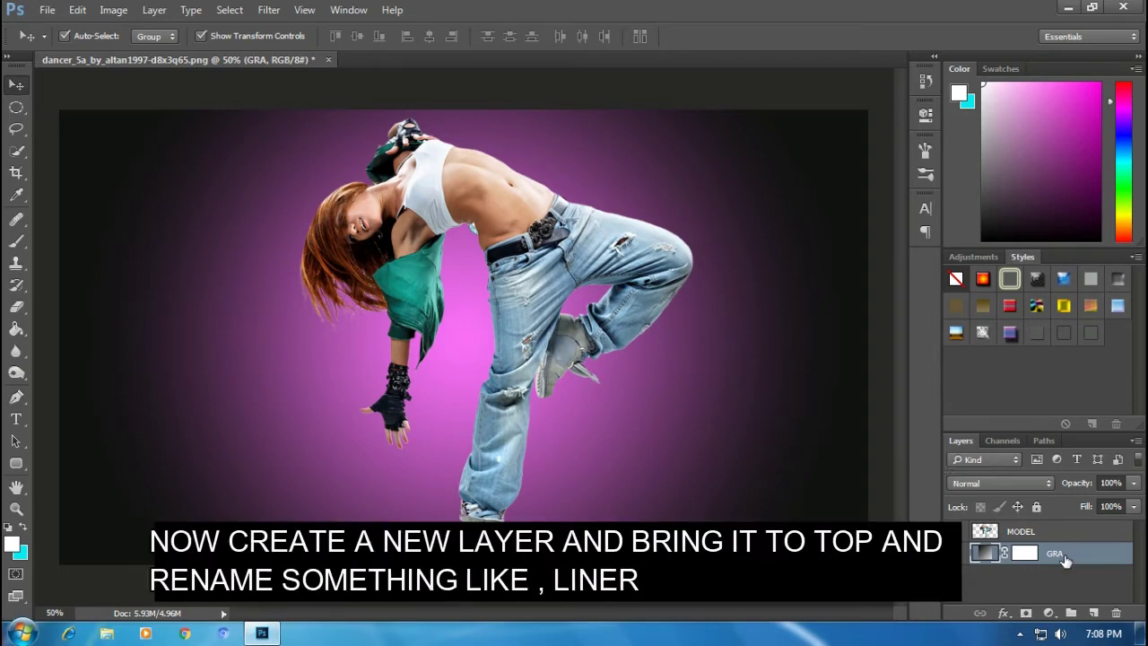
Step: Add a new empty layer above MODEL and name it LINER
left_click(1094, 613)
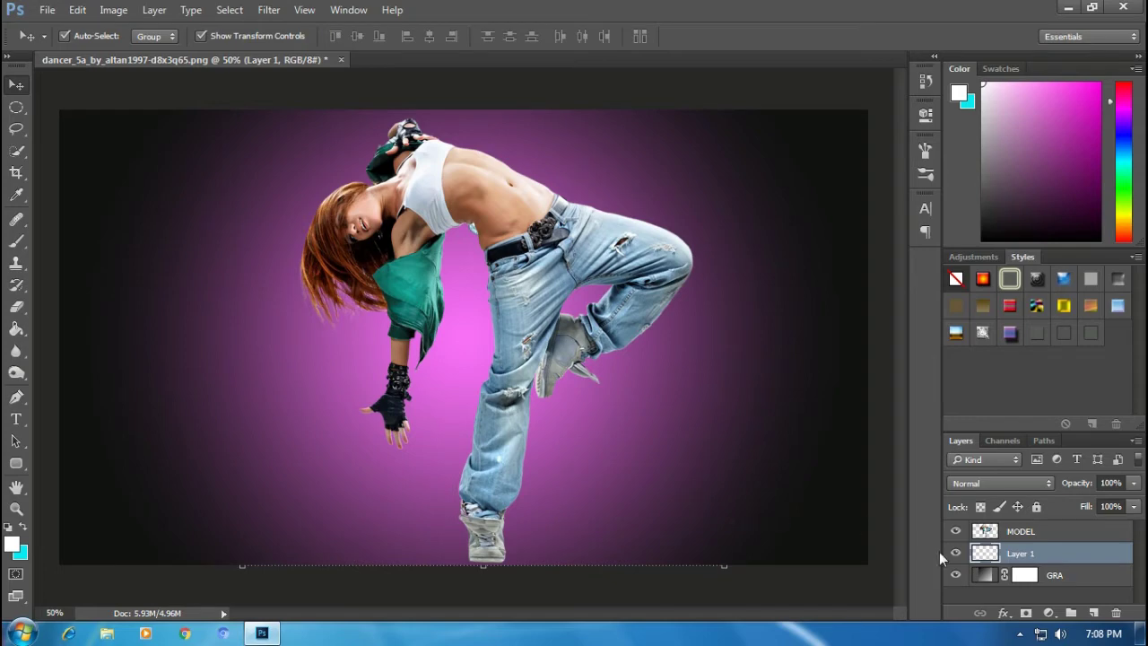
left_click_drag(1036, 532, 1048, 561)
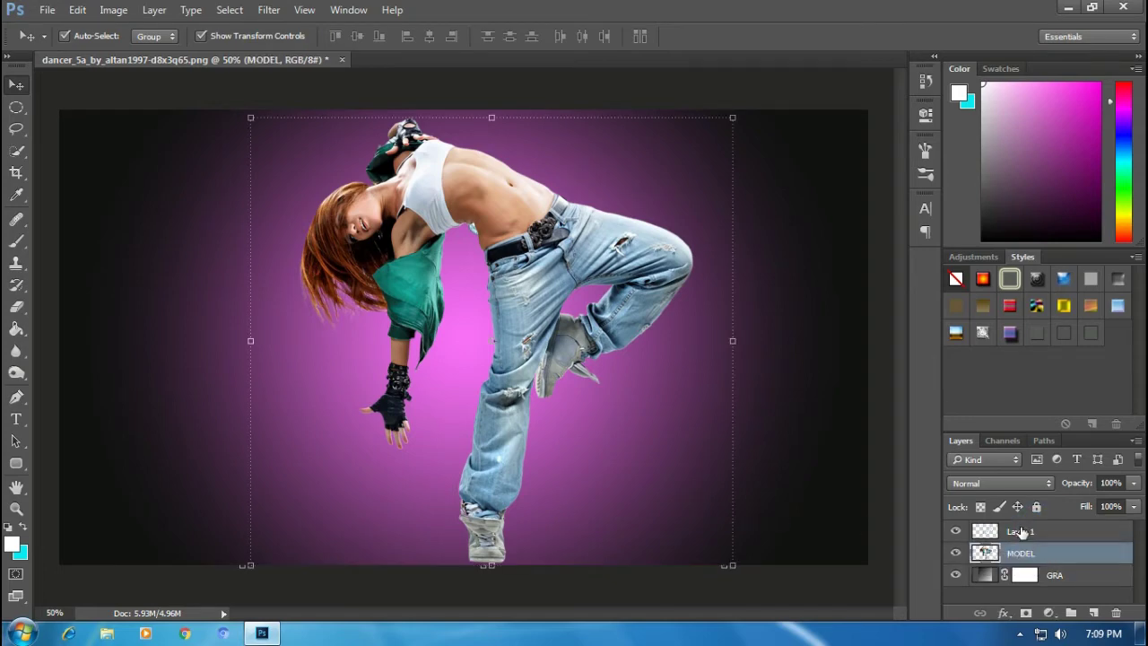
left_click(1021, 532)
double_click(1022, 532)
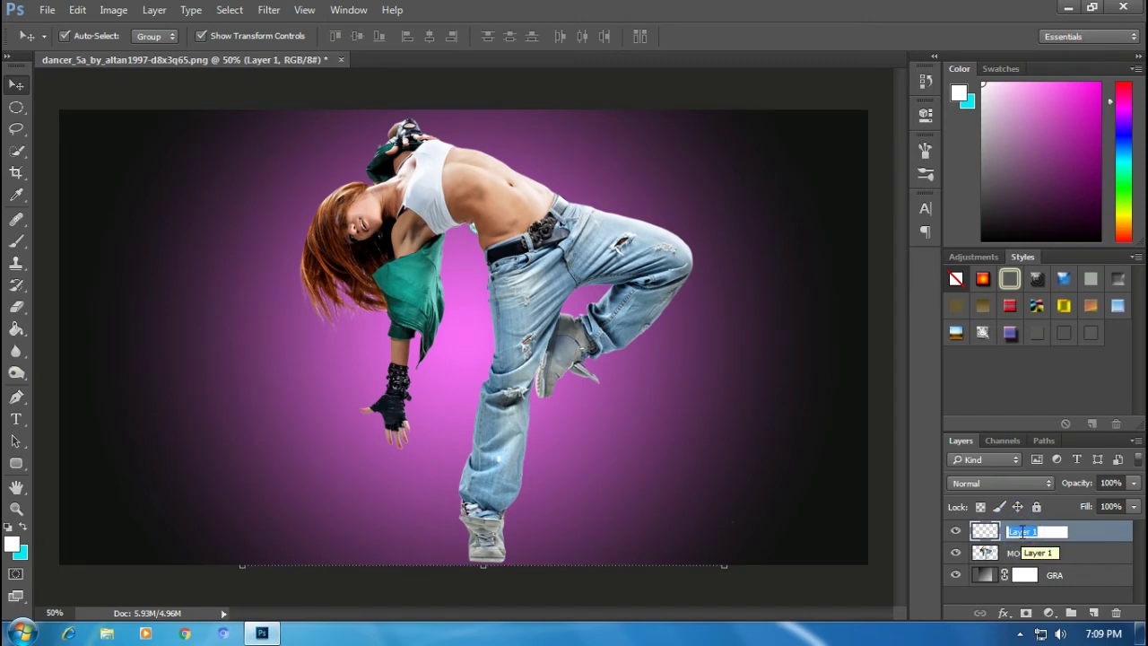
type("LINER")
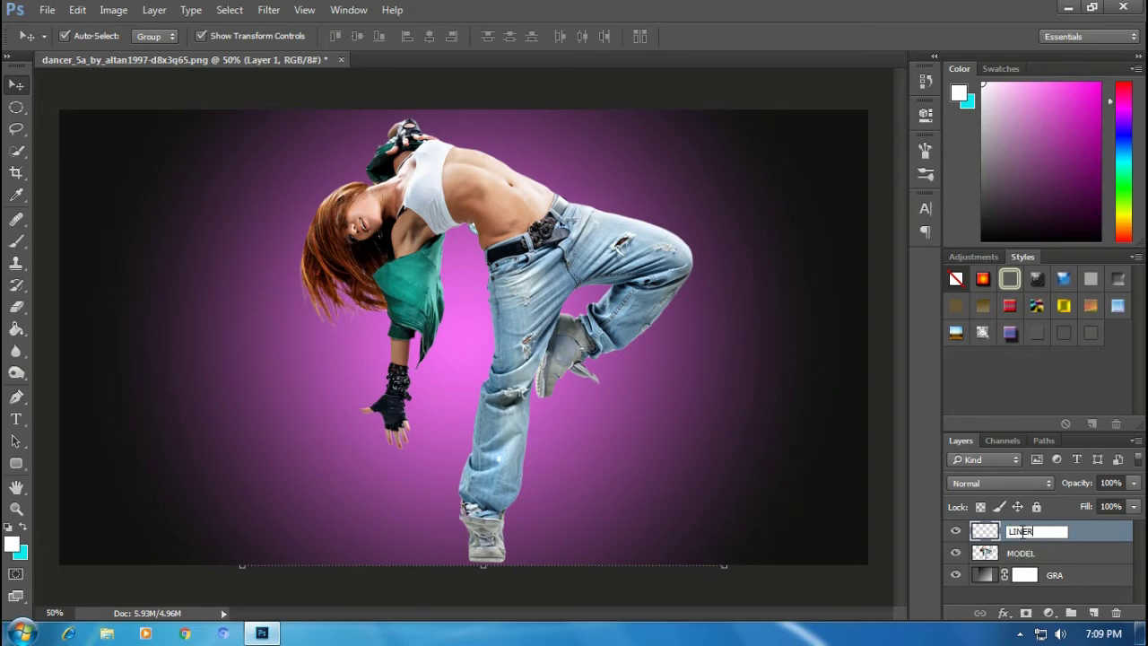
key("Return")
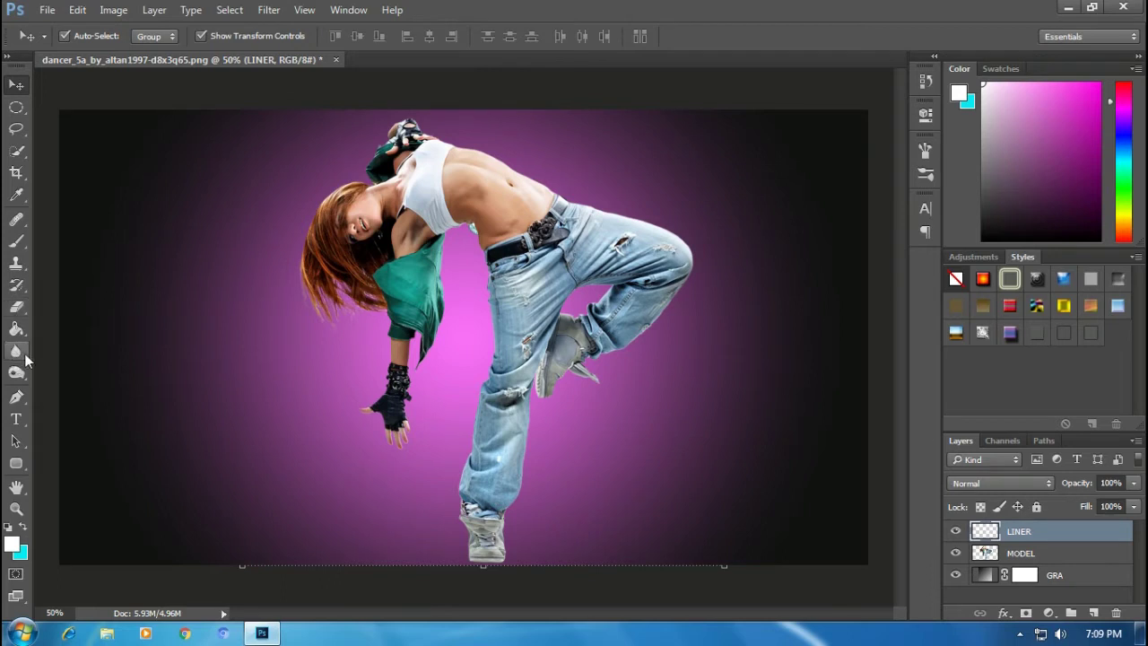
Step: Draw a closed triangle path with the Pen tool across the dancer's upper body
left_click(16, 400)
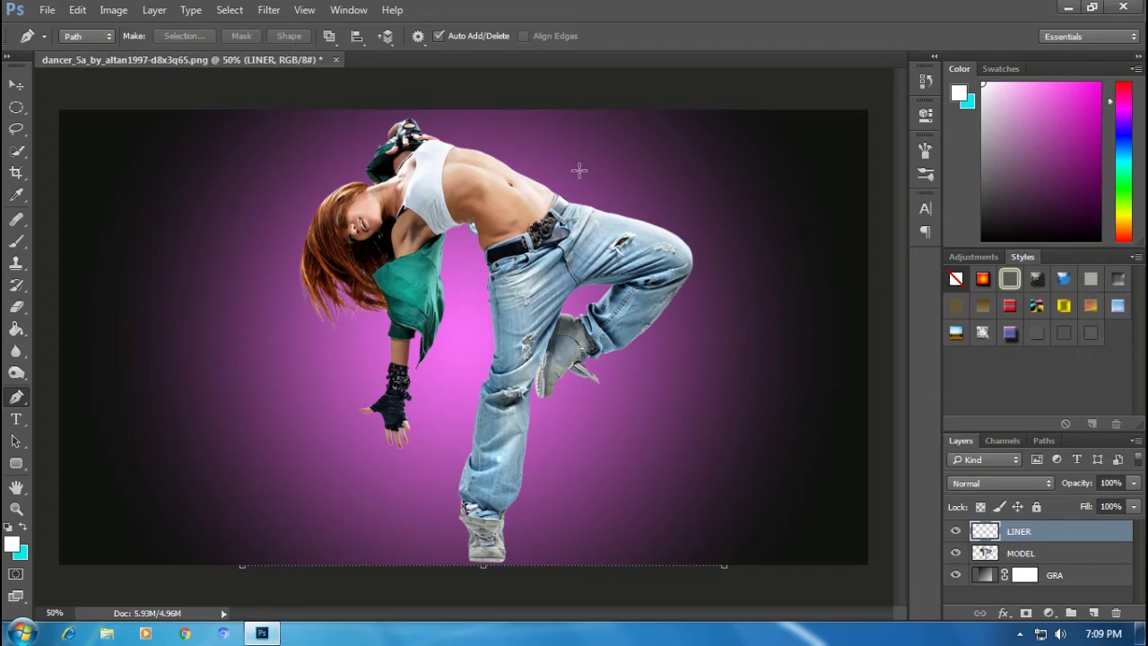
left_click(624, 154)
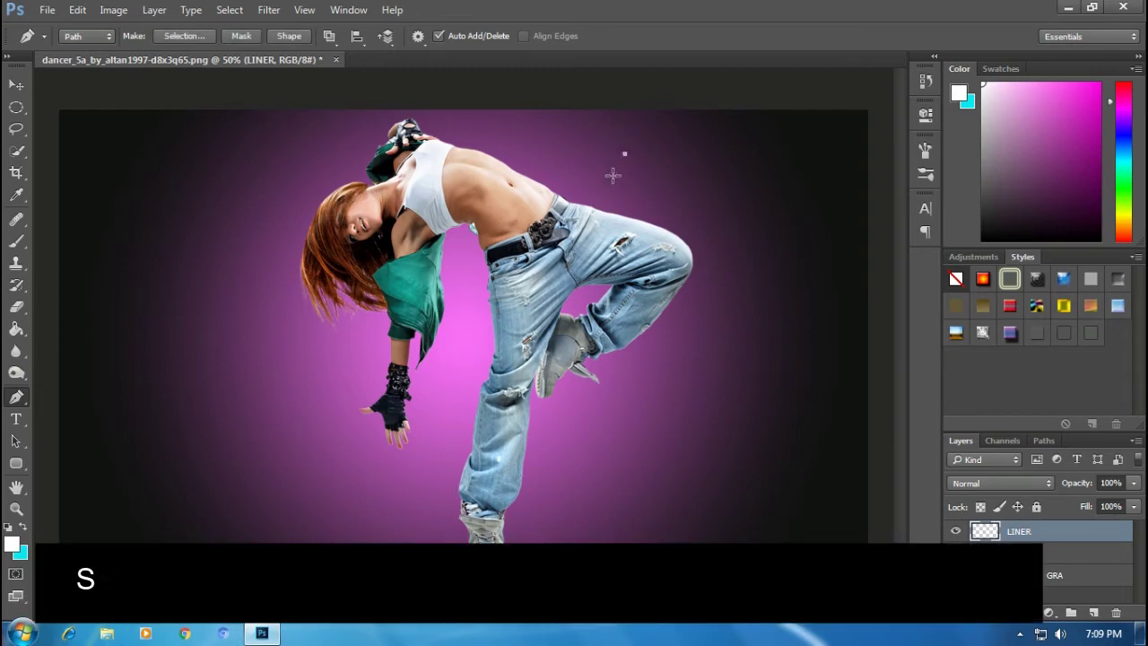
left_click(447, 321)
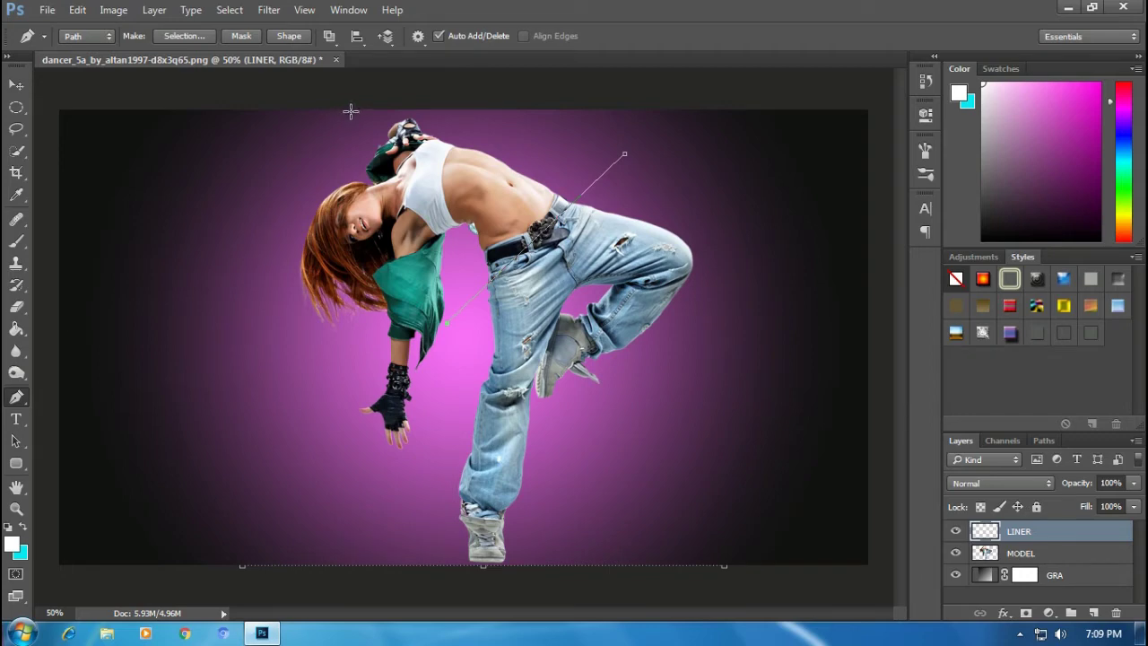
left_click(350, 111)
left_click(625, 153)
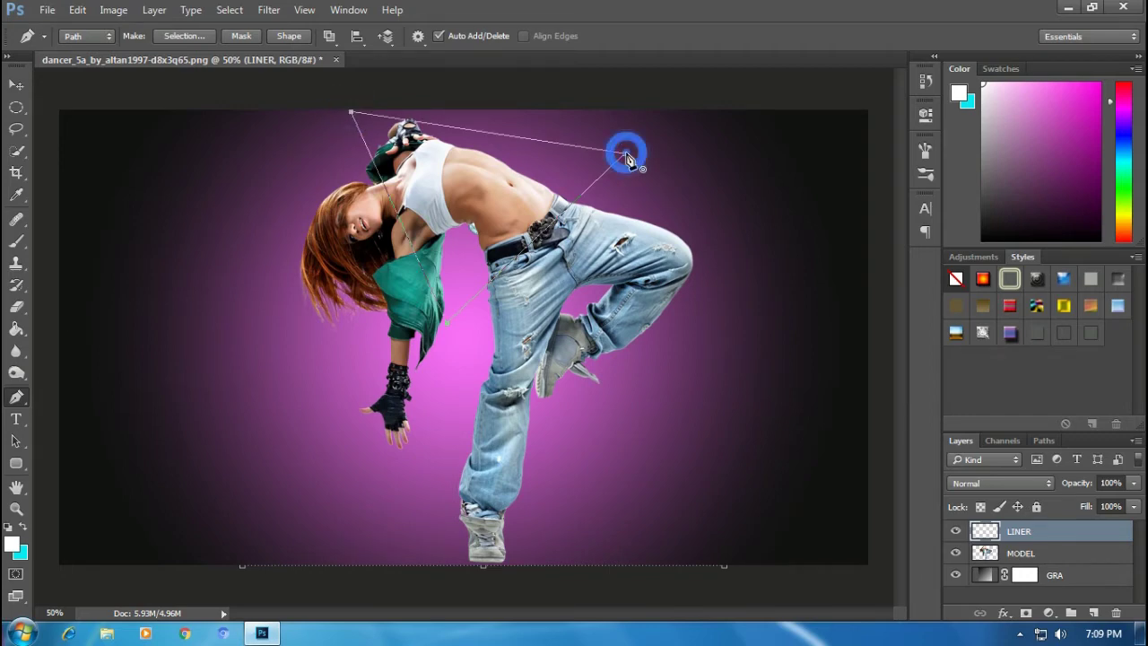
right_click(543, 159)
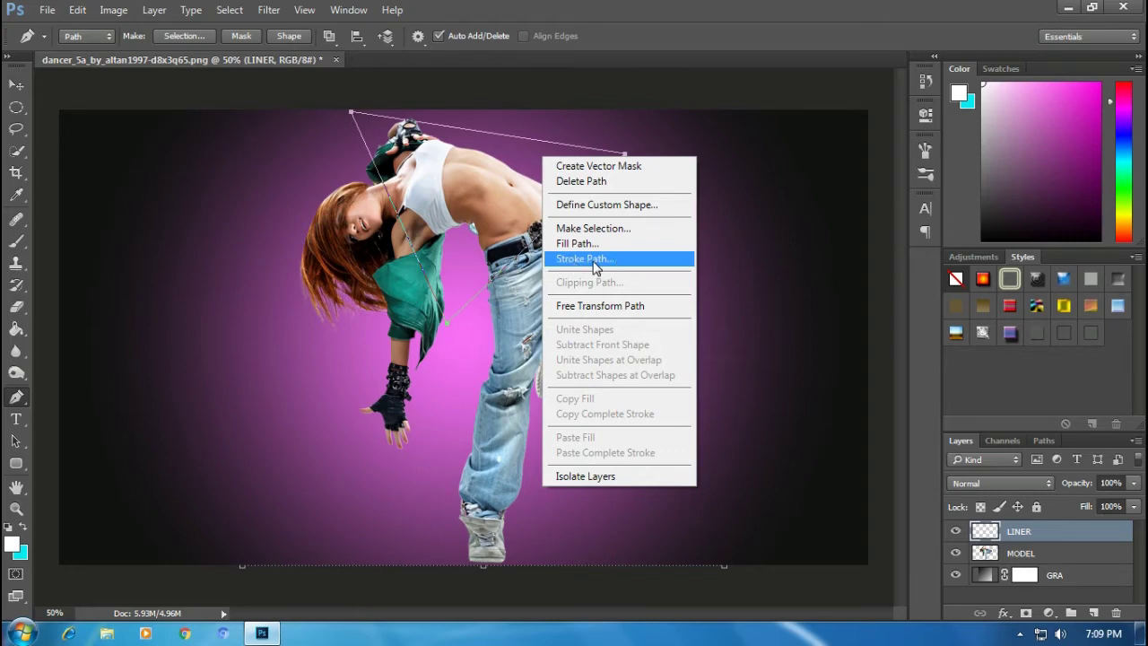
Step: Set the brush to 12 px size and 100% hardness
left_click(18, 243)
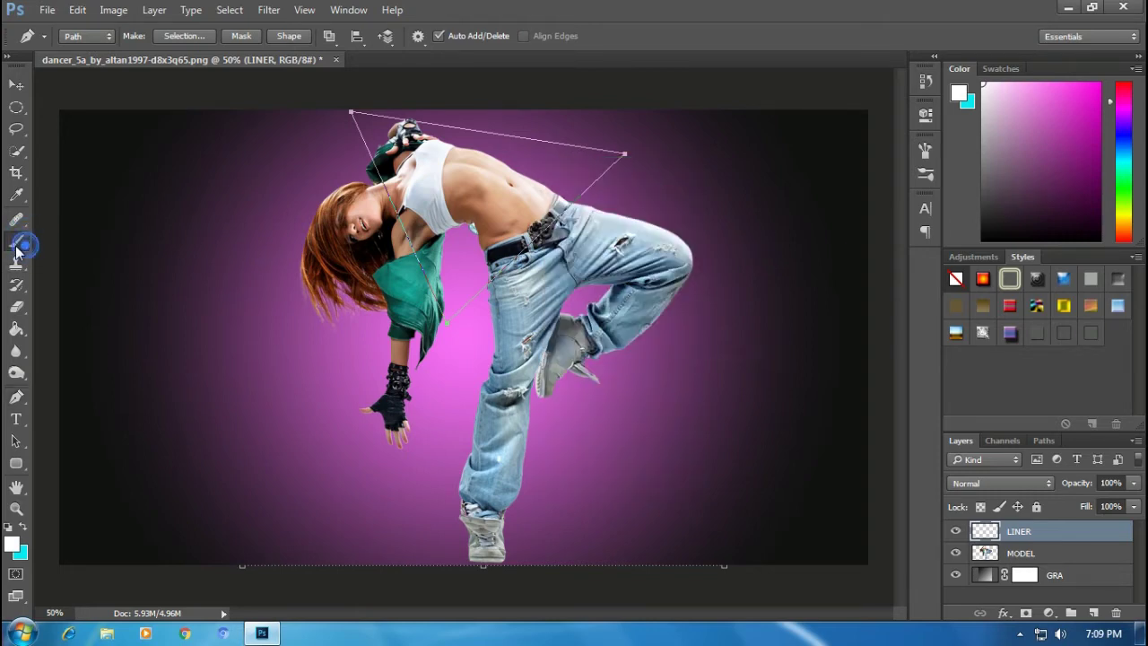
left_click(85, 37)
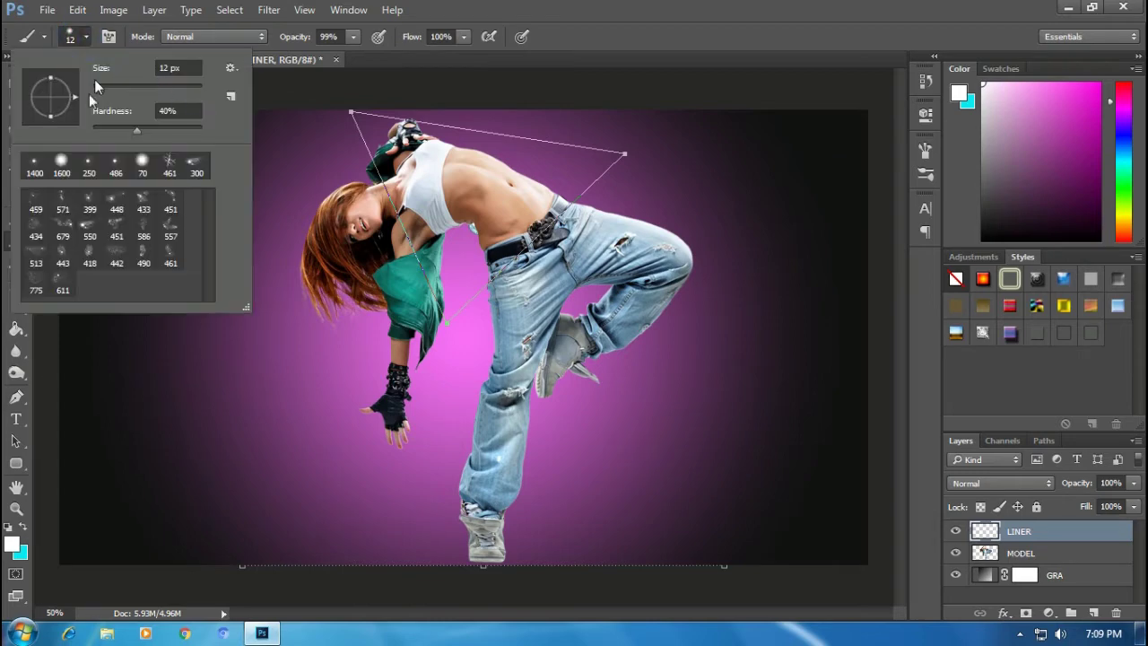
left_click(143, 164)
left_click_drag(132, 91, 114, 90)
left_click(184, 67)
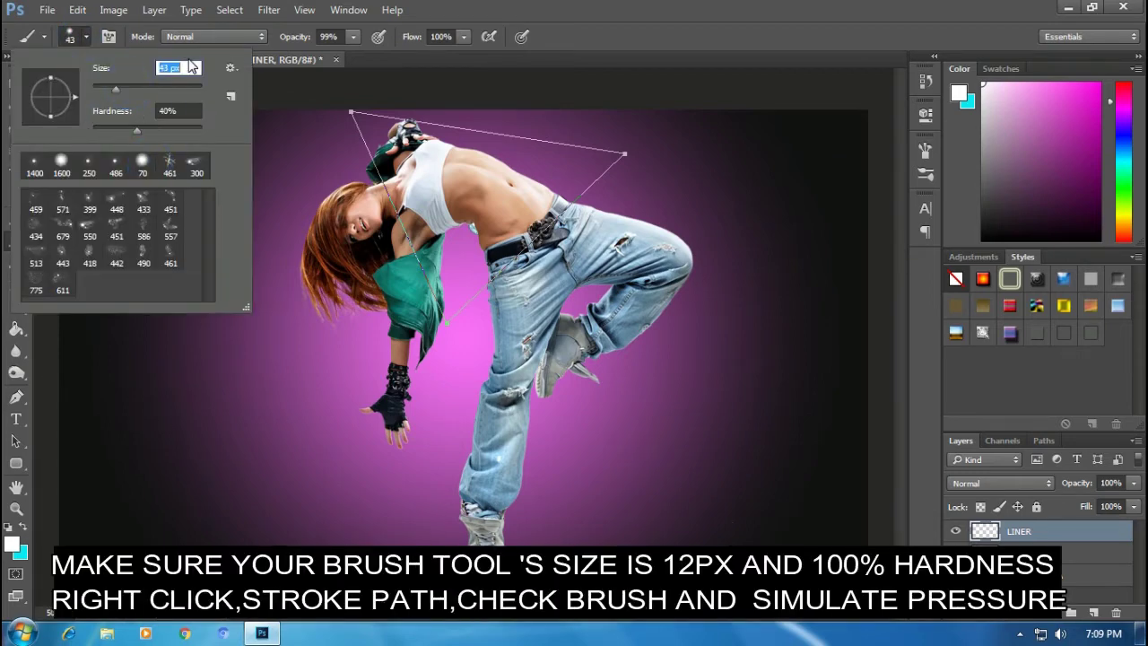
type("12")
key("Return")
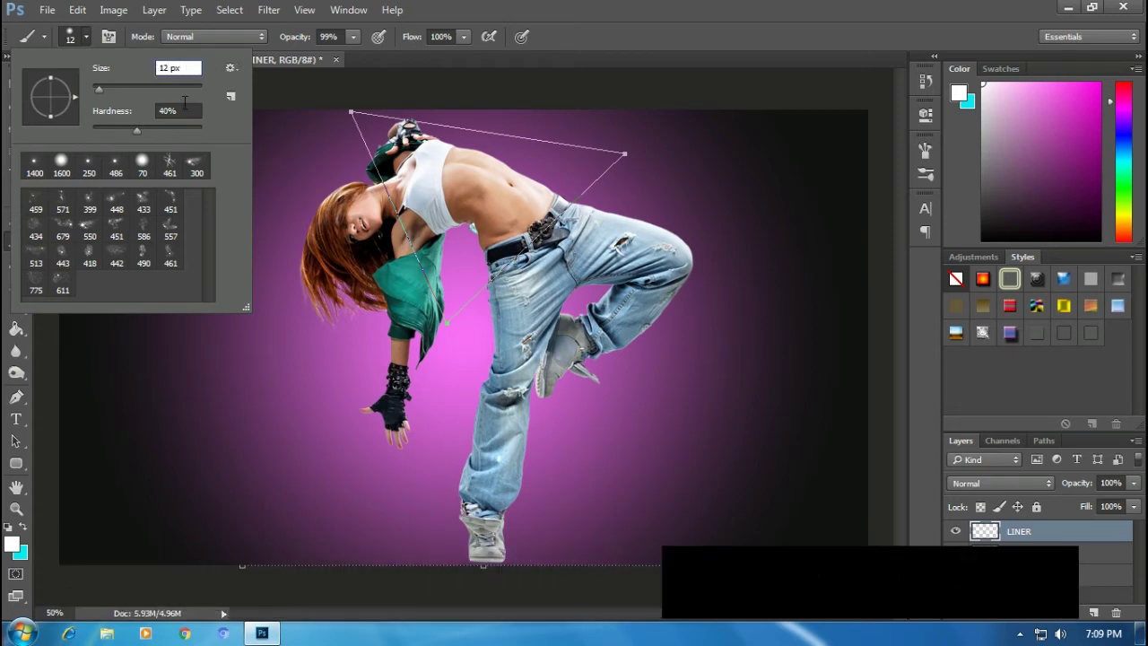
left_click(179, 110)
left_click_drag(138, 127, 183, 131)
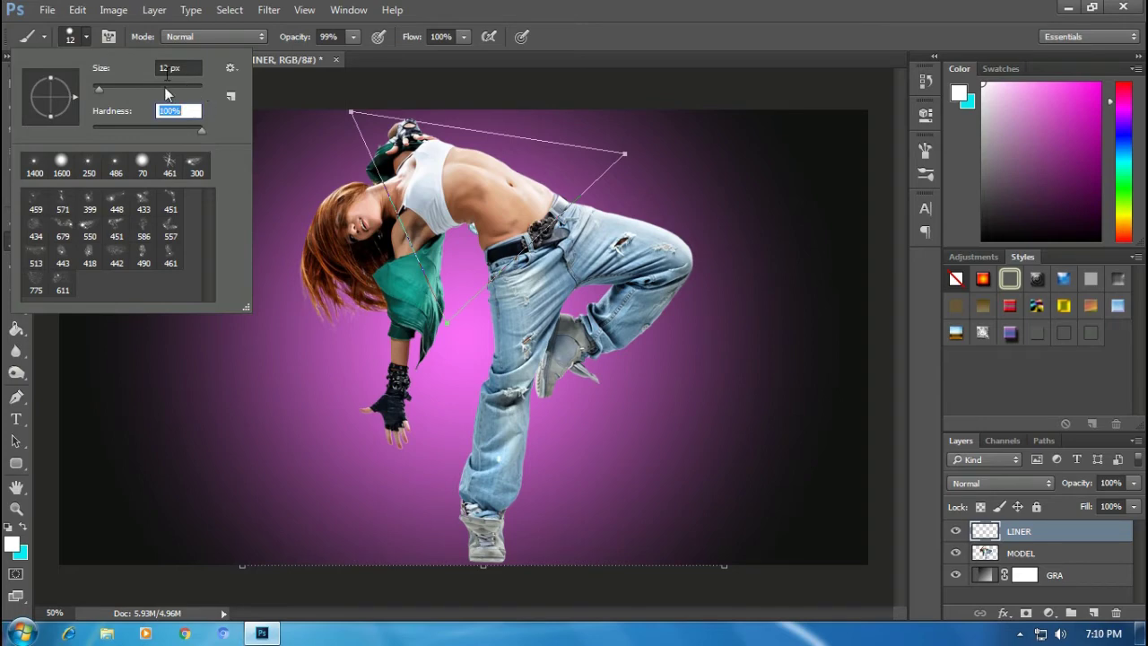
left_click(88, 37)
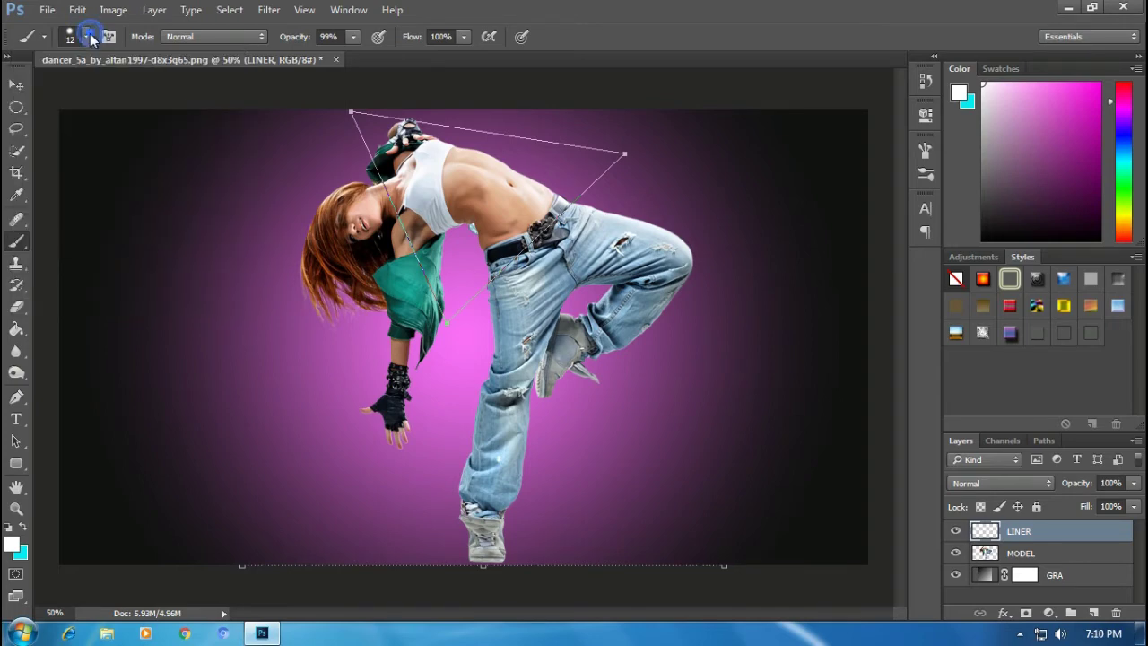
right_click(508, 175)
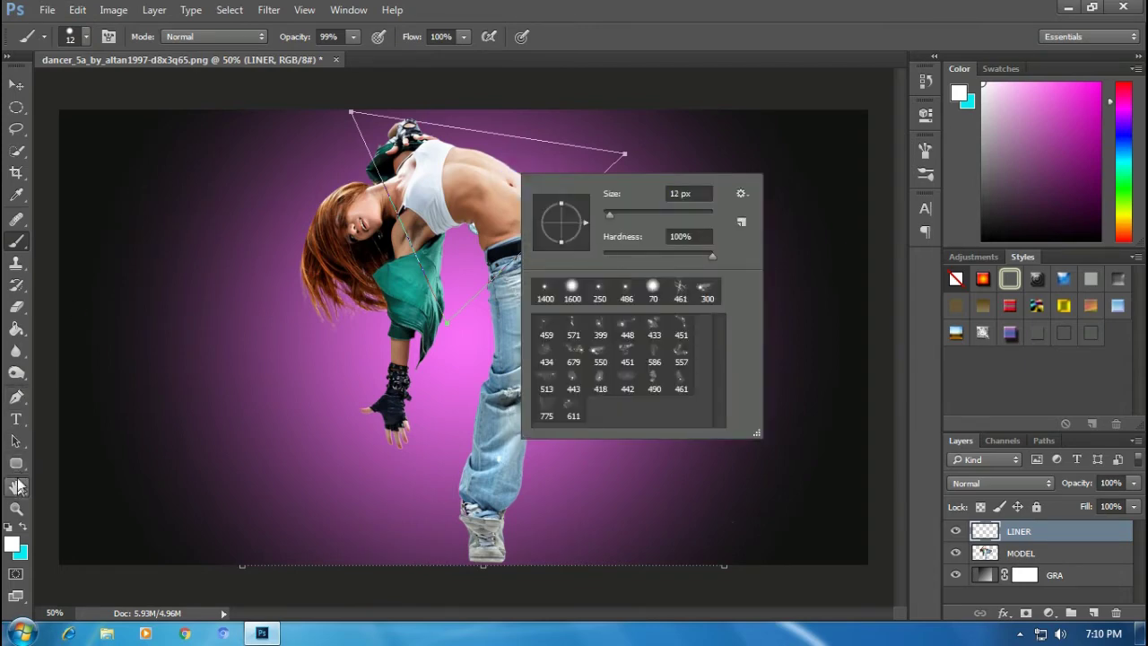
Step: Stroke the triangle path with the brush using Simulate Pressure for tapered ends
left_click(18, 400)
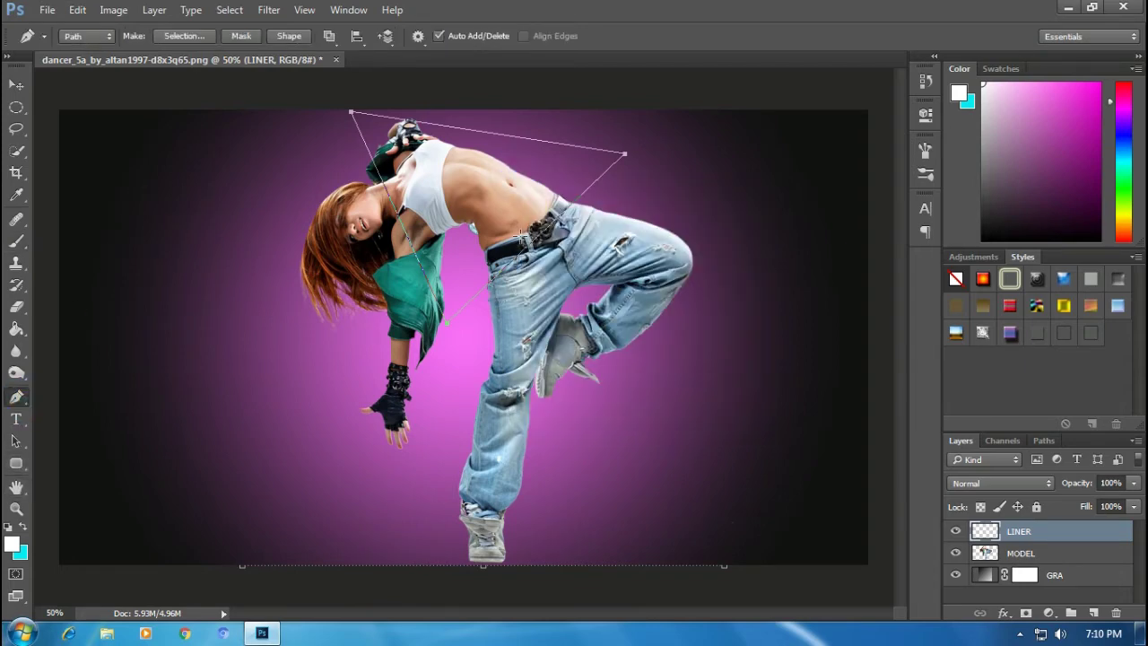
right_click(513, 202)
left_click(581, 305)
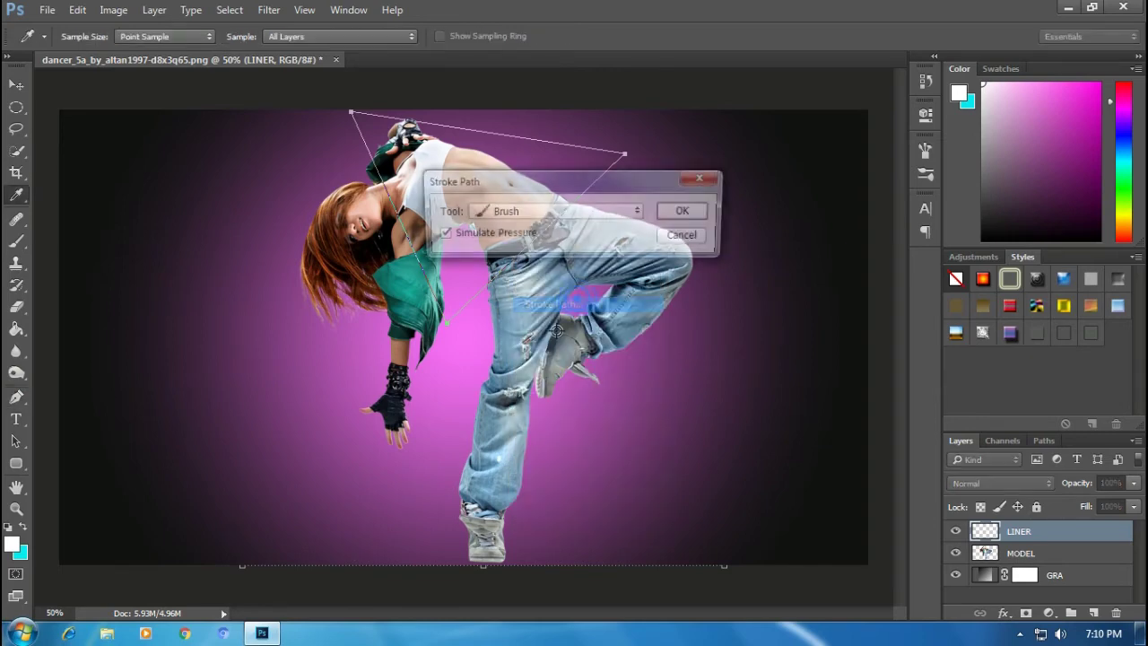
left_click(438, 235)
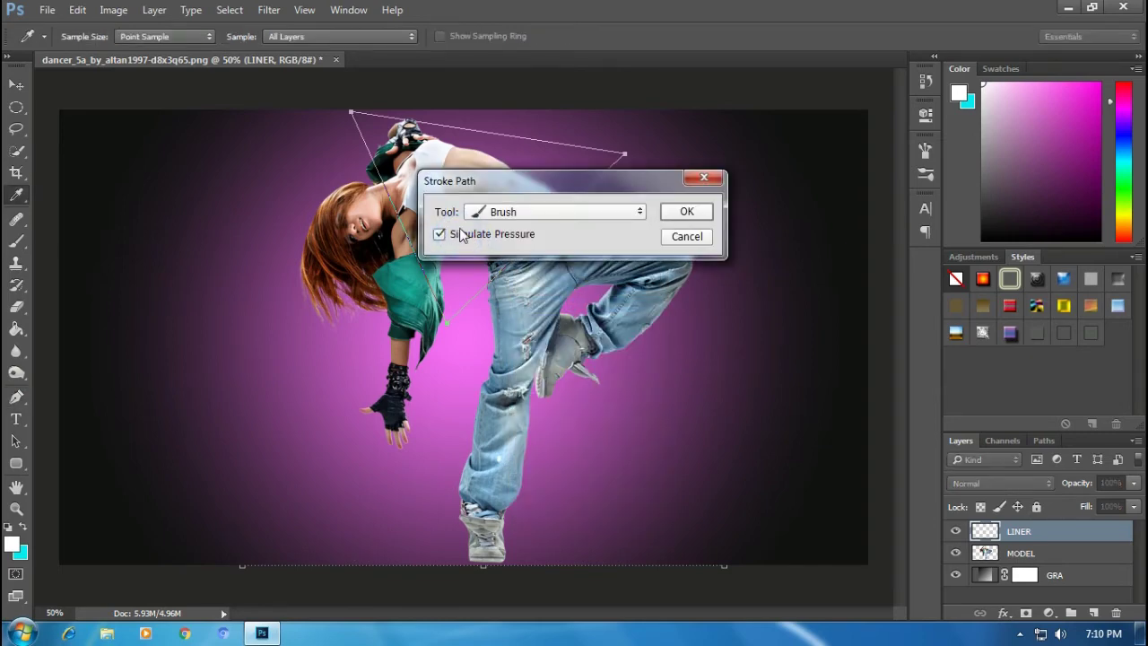
left_click(699, 208)
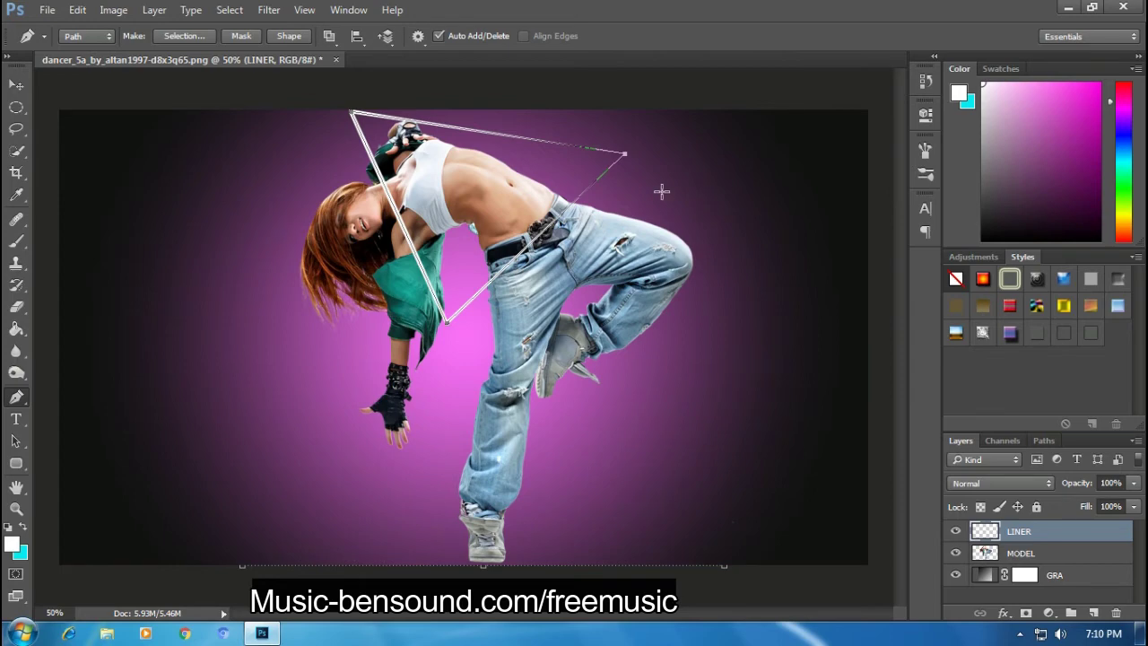
Step: Open the Blending Options layer style for the LINER layer
key("ctrl+plus")
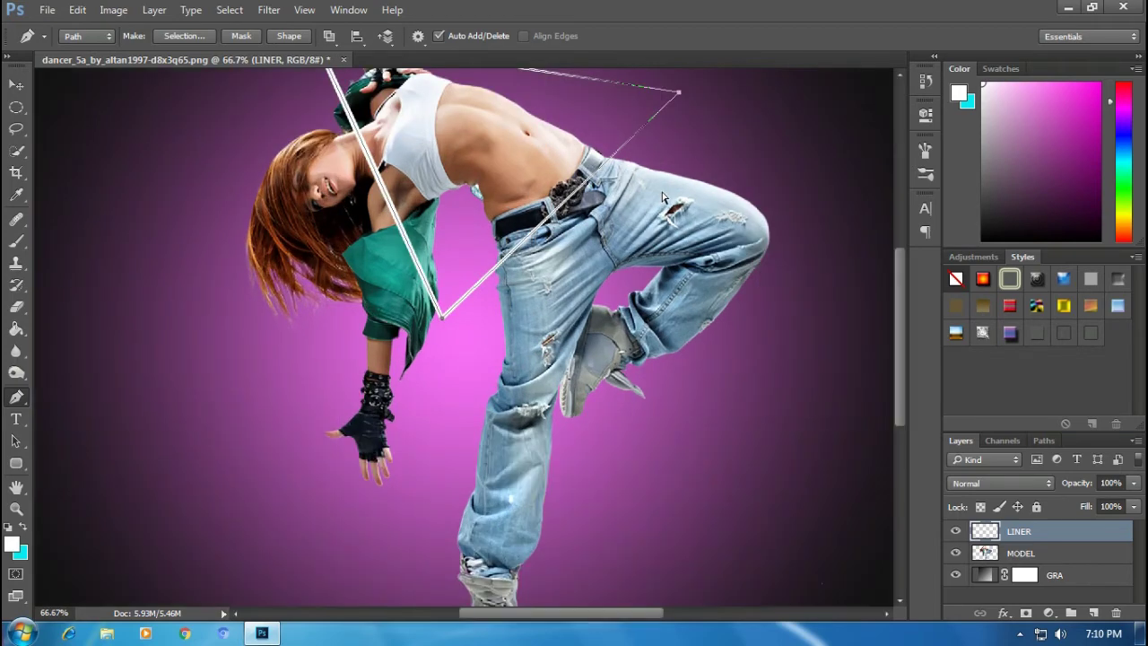
scroll(636, 204, "up", 2)
scroll(628, 208, "up", 3)
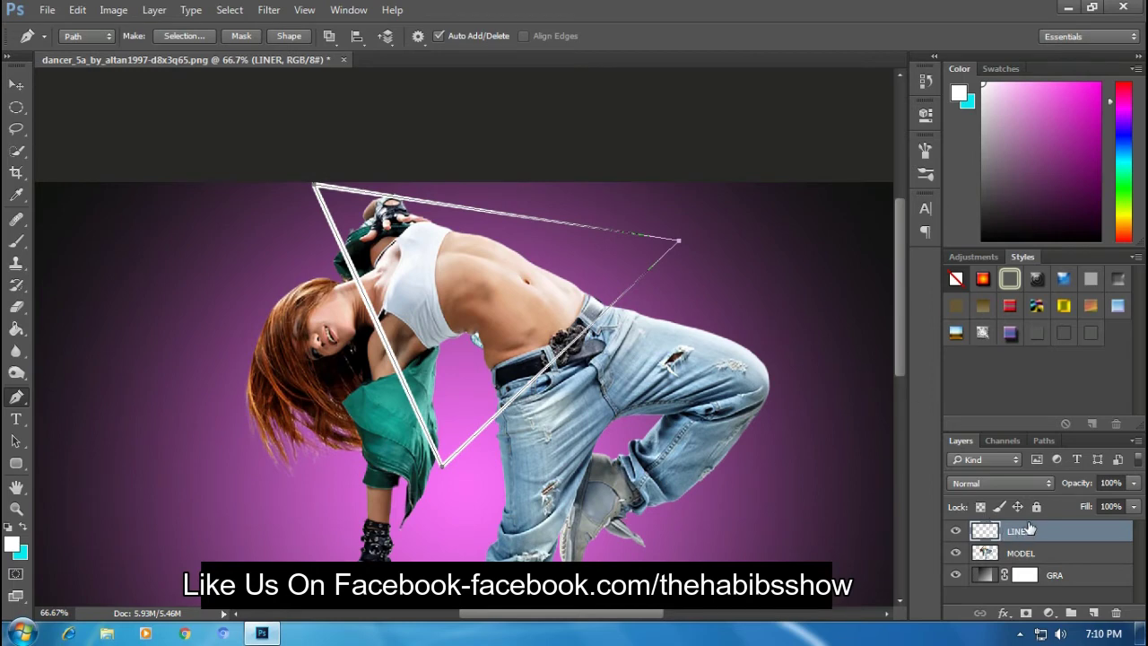
right_click(1029, 520)
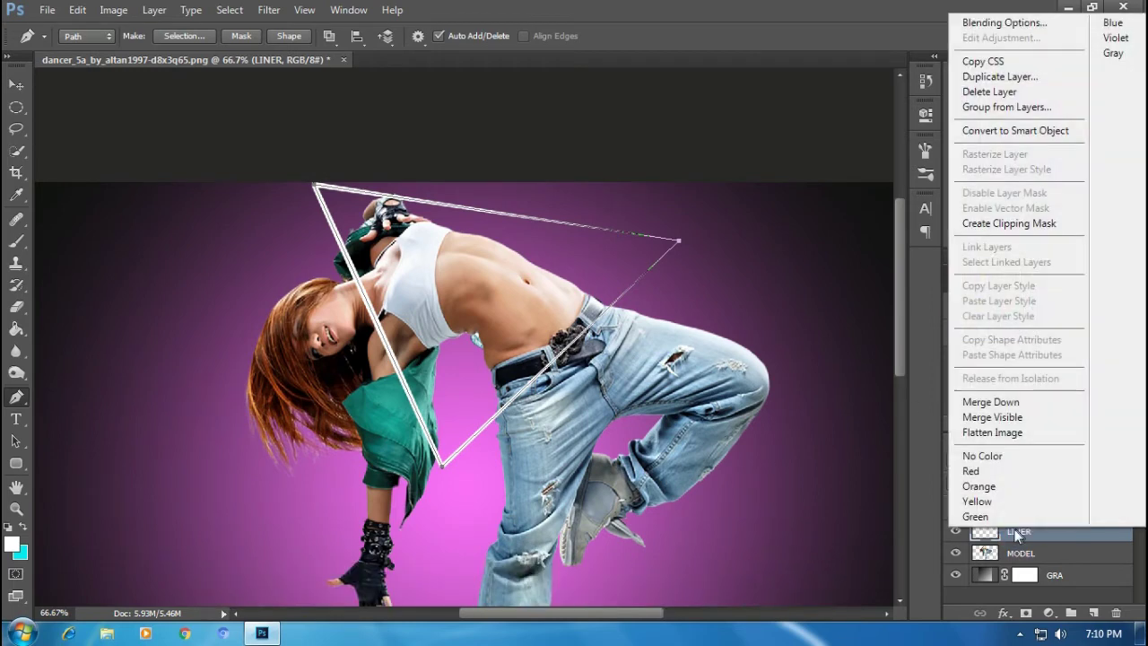
left_click(980, 24)
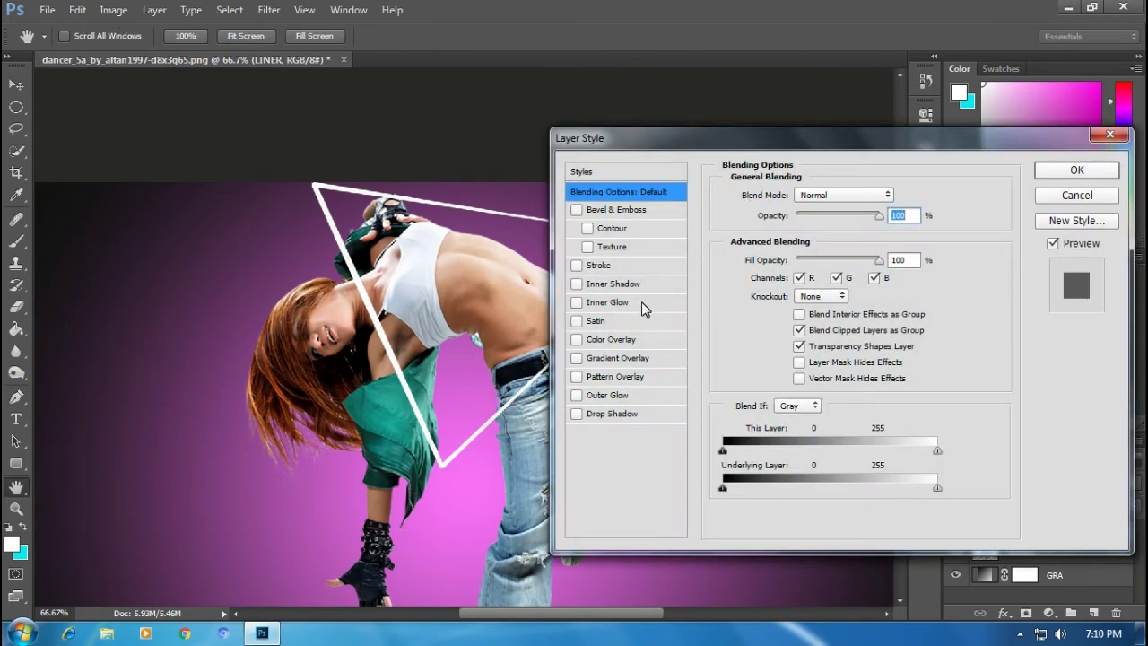
Step: Add an Inner Glow in pink ff44fd at 100% opacity
left_click(607, 305)
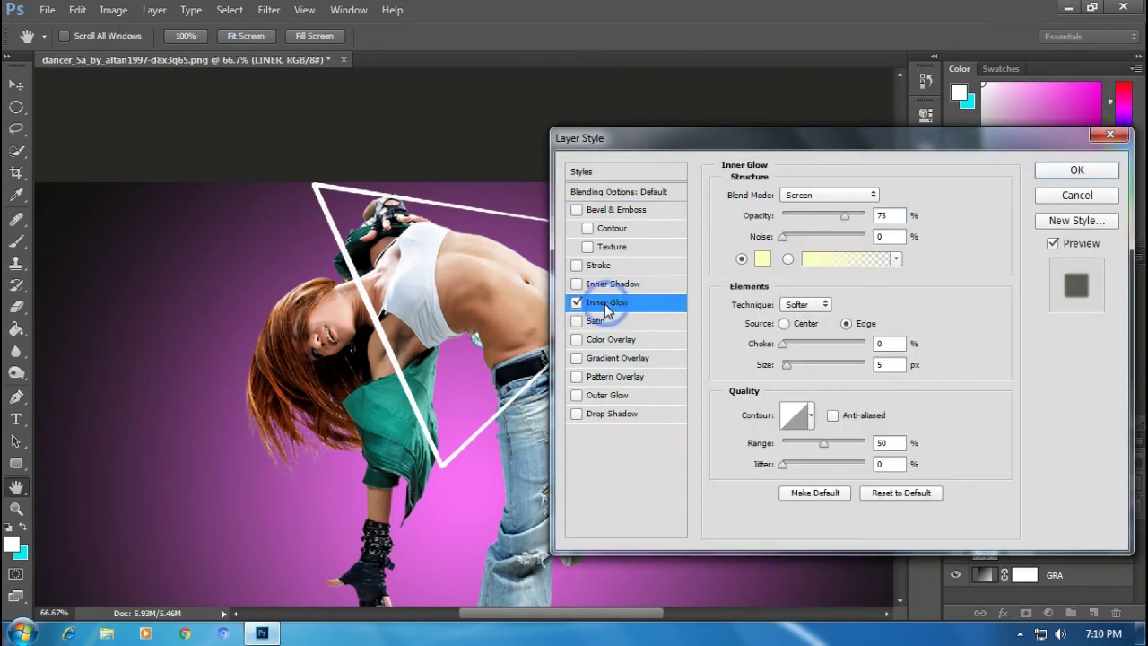
left_click(763, 259)
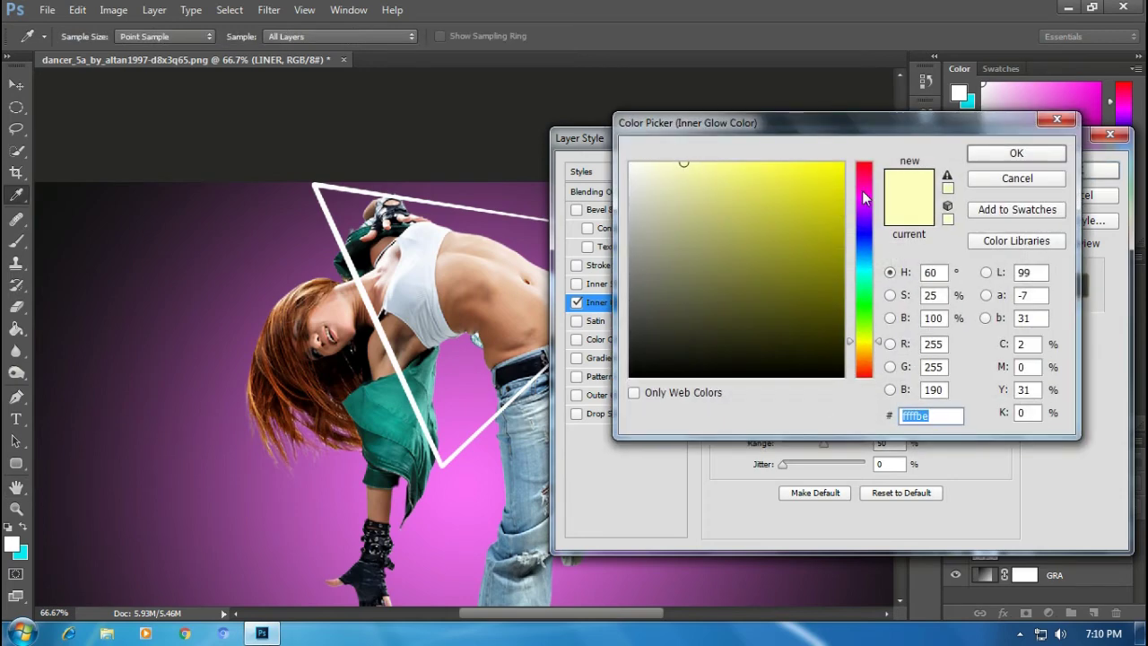
left_click(865, 198)
left_click(766, 173)
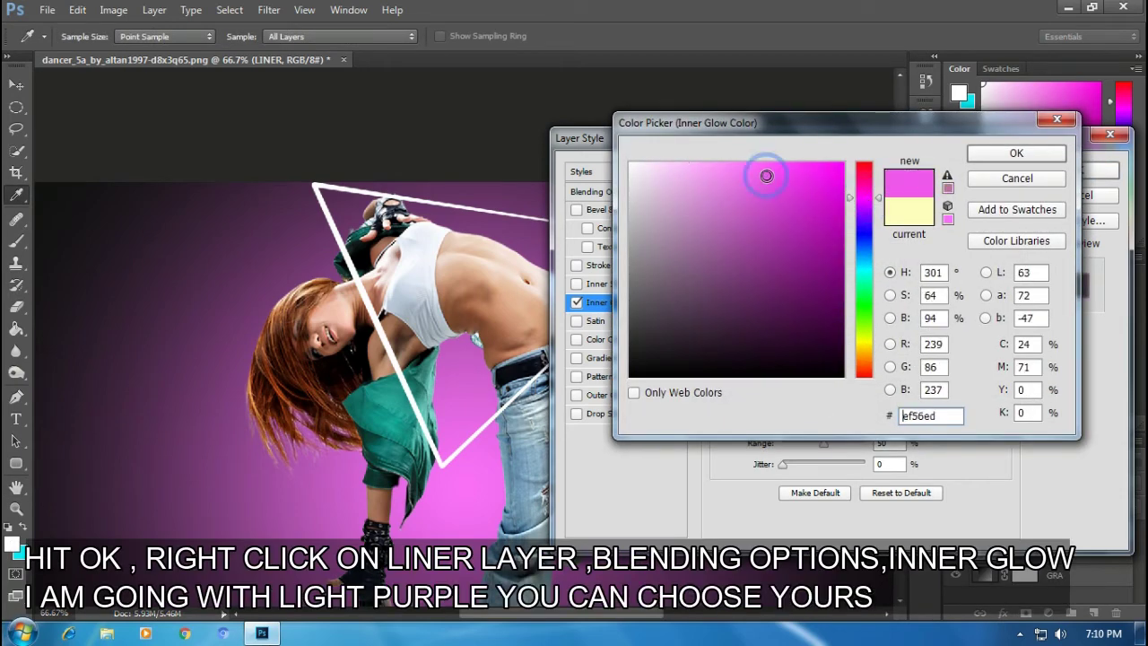
left_click(829, 170)
left_click(817, 163)
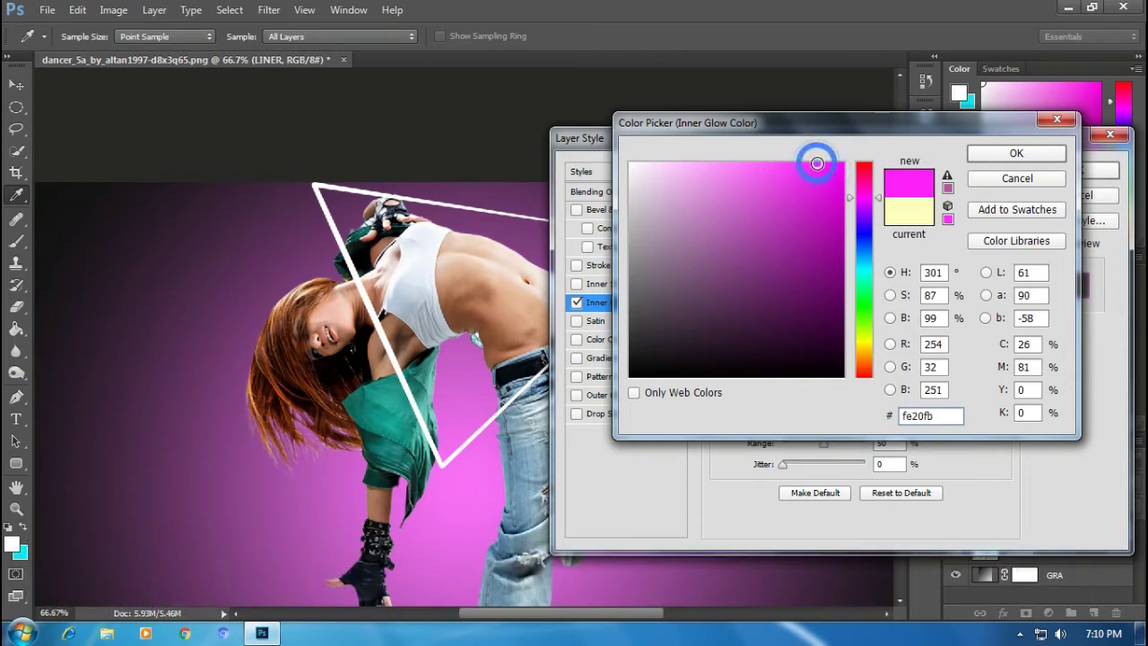
left_click(787, 162)
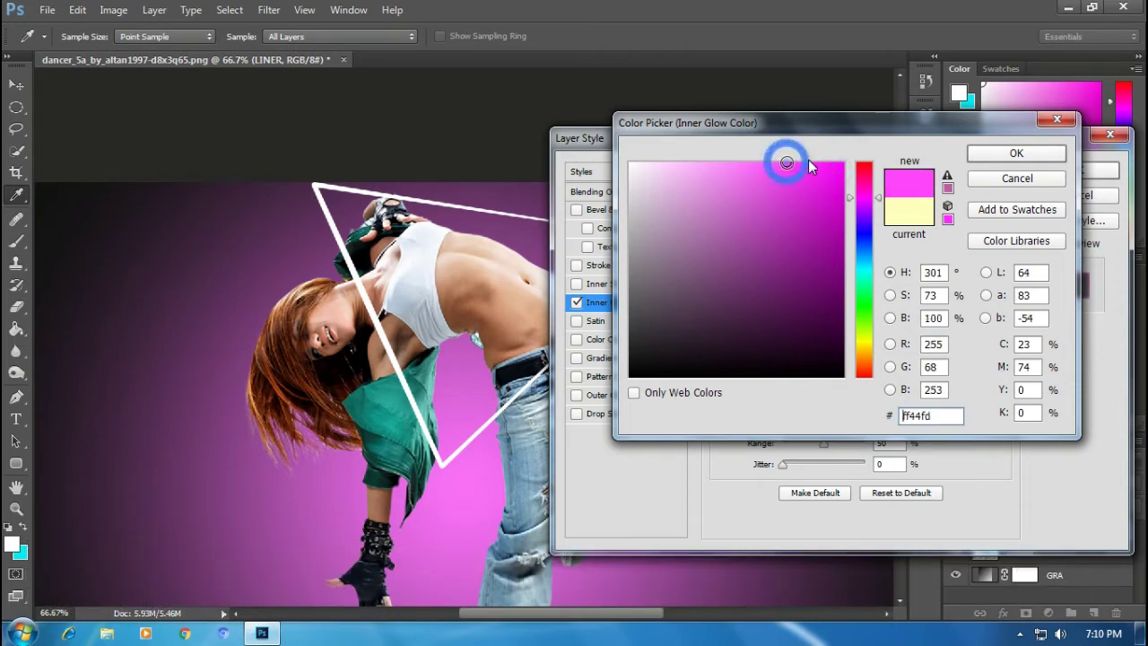
left_click(984, 154)
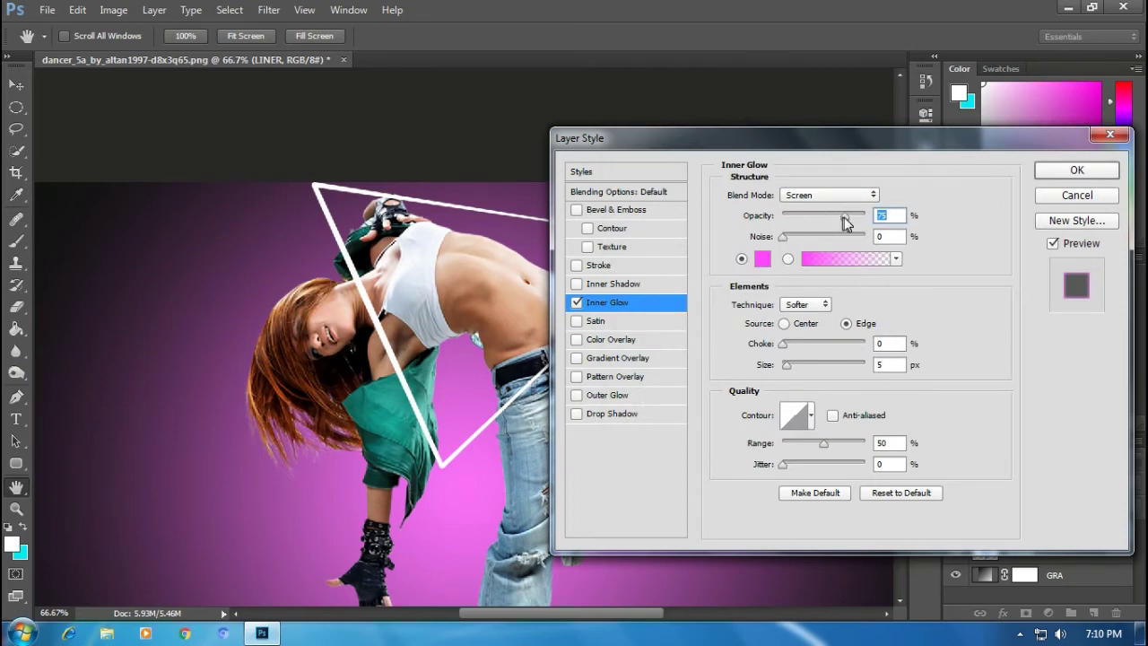
left_click_drag(846, 224, 879, 215)
Step: Add a Gradient Overlay using the Transparent Rainbow preset
left_click(577, 358)
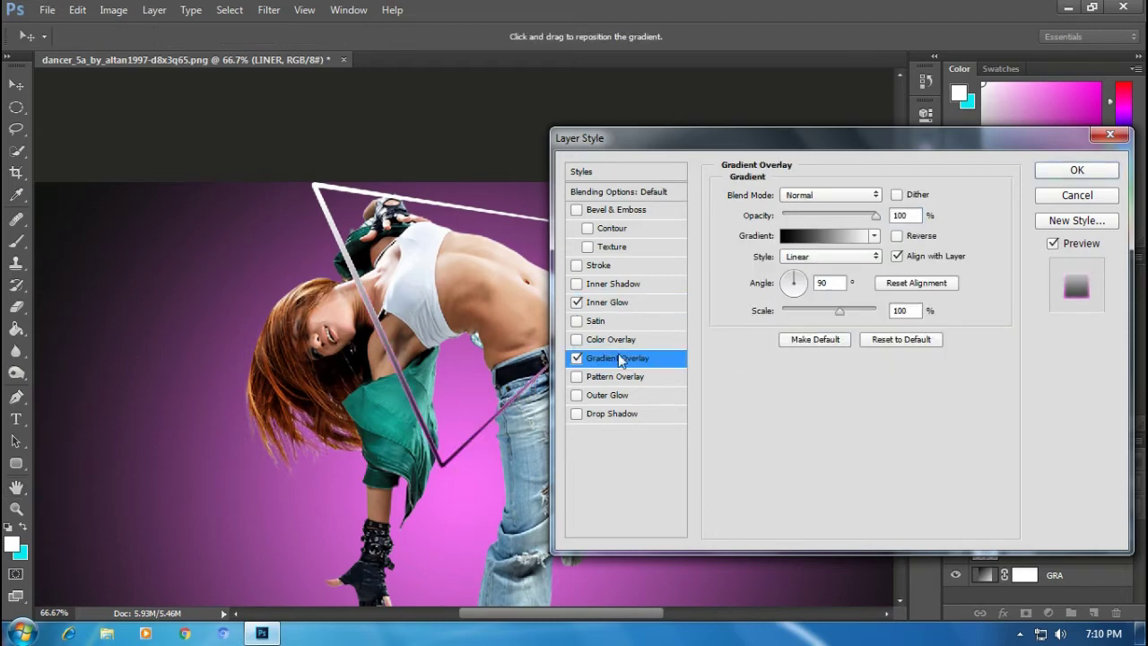
left_click(828, 237)
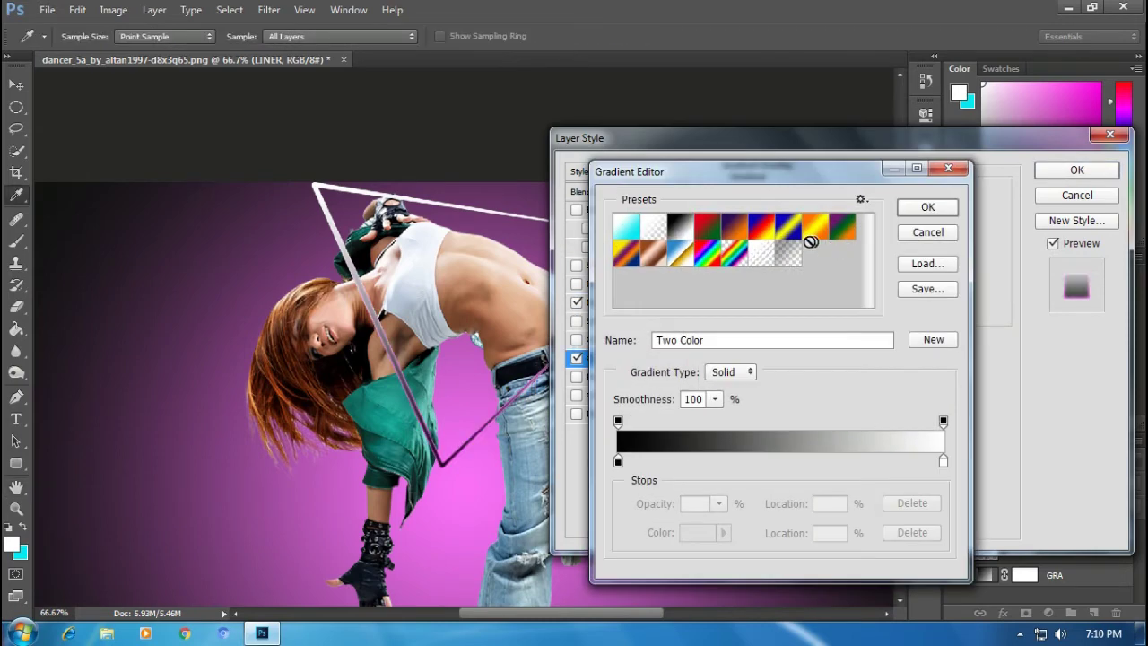
left_click(732, 260)
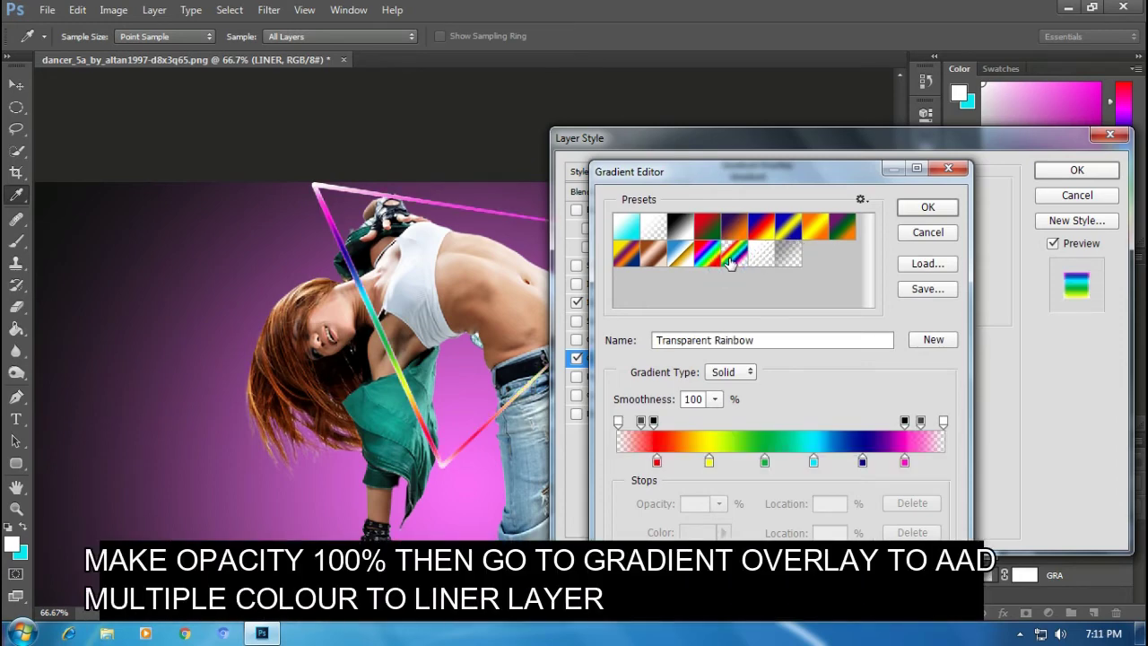
left_click(925, 207)
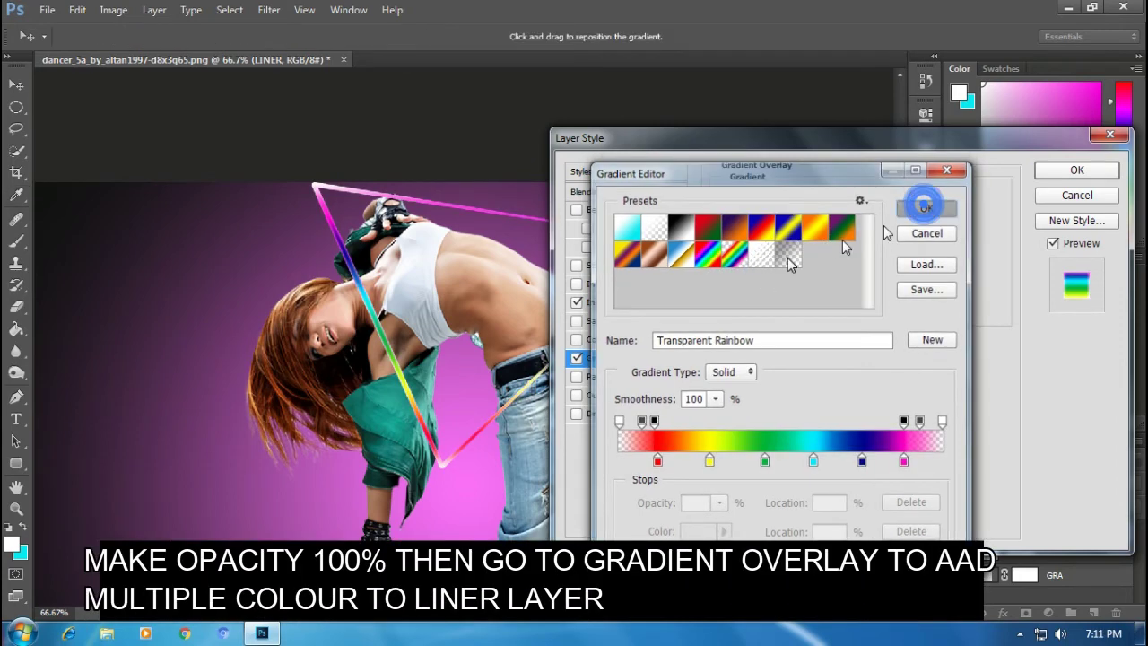
Step: Change the Inner Glow colour to light pink f77af6 and apply the layer style
left_click(611, 301)
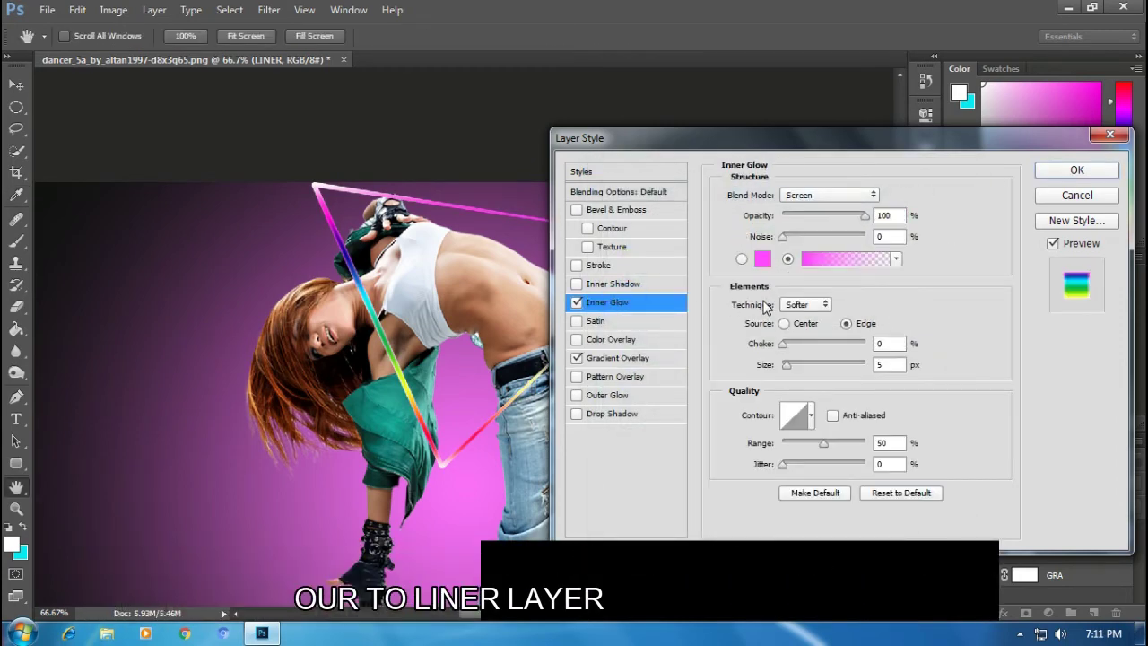
left_click(763, 260)
left_click(717, 169)
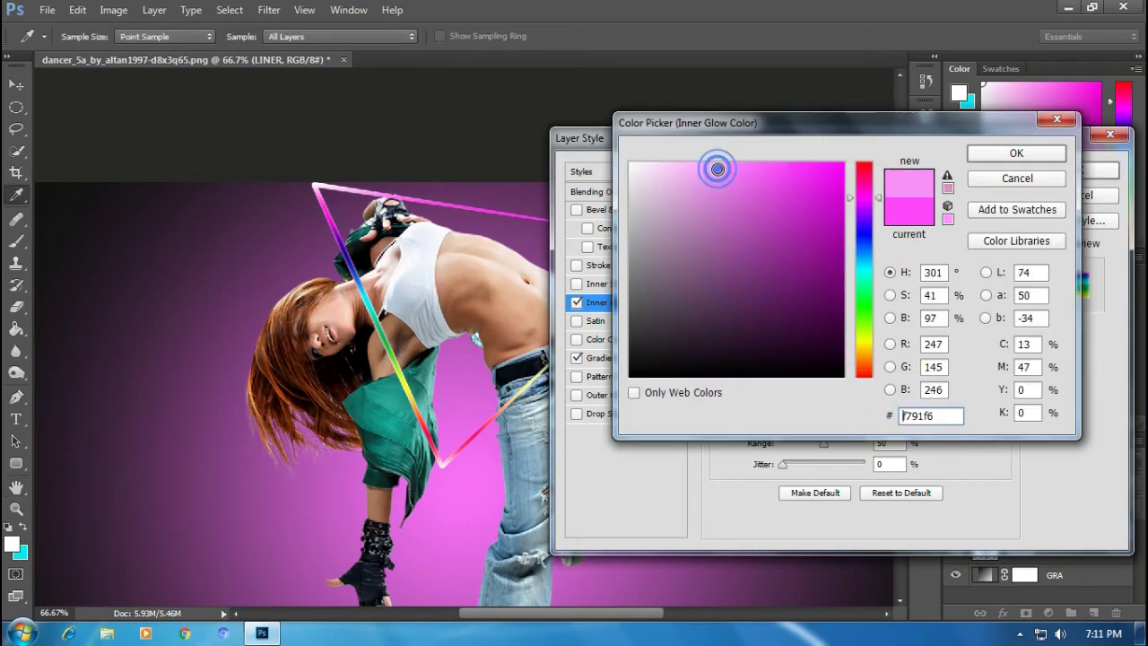
left_click(739, 168)
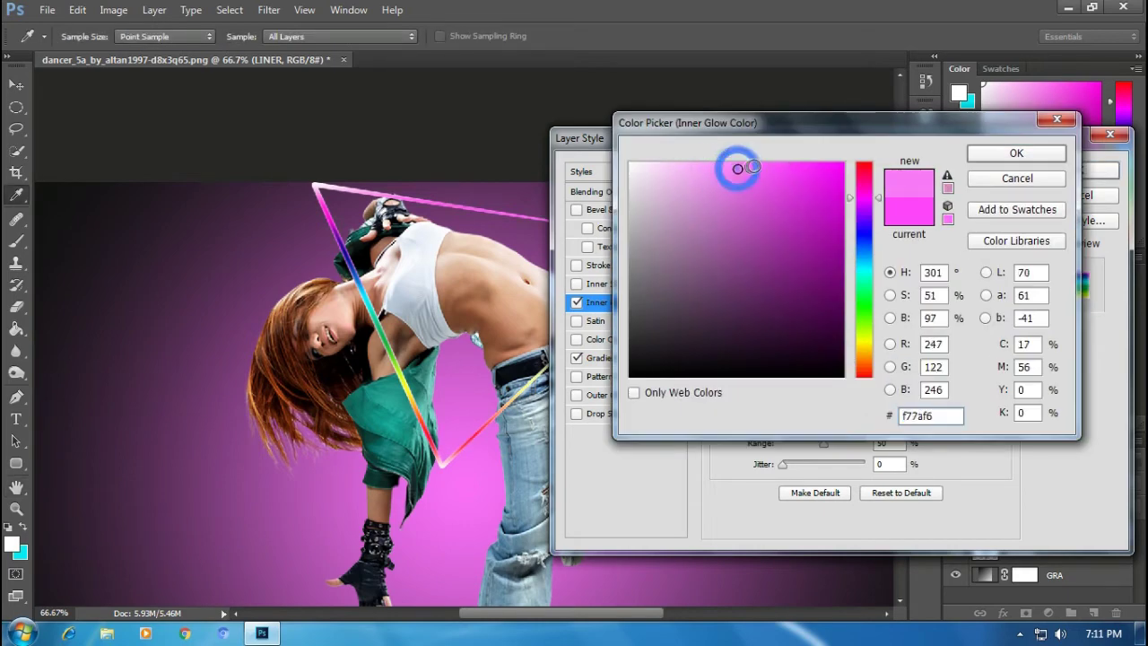
left_click(980, 155)
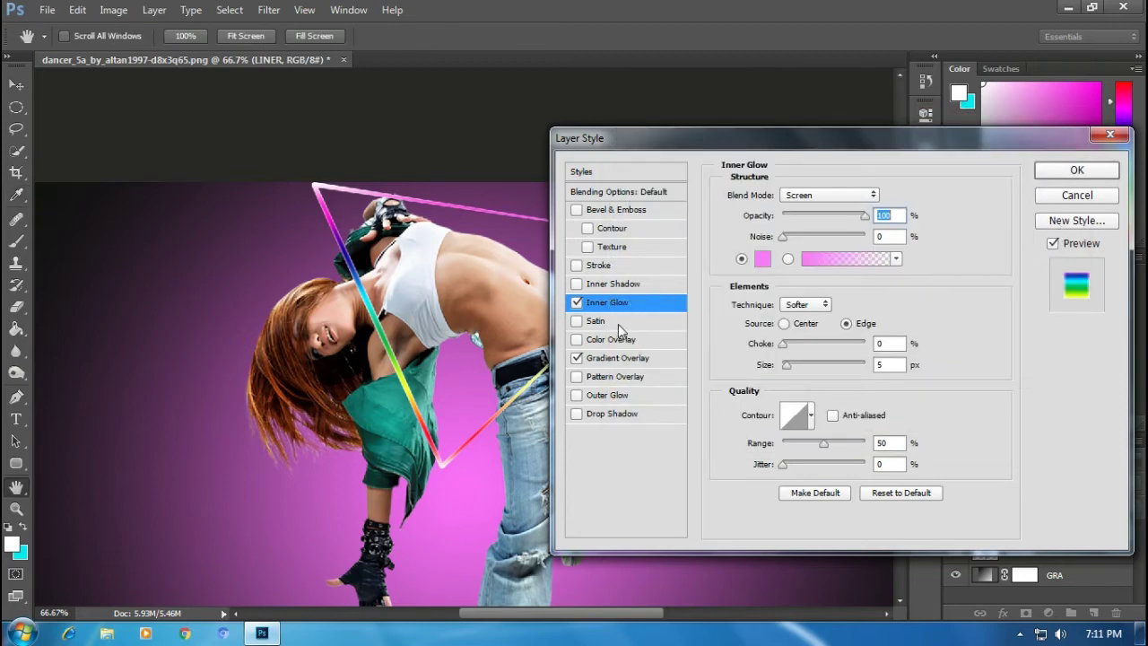
left_click(1075, 171)
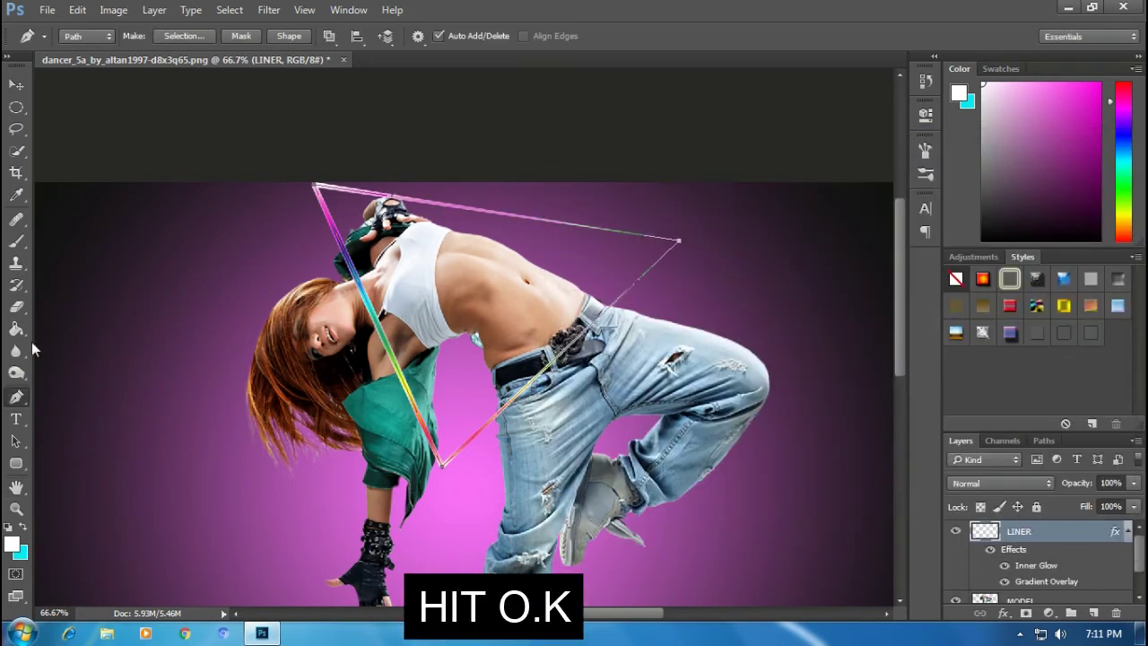
Step: Erase the triangle line where it crosses the dancer's chest and jacket with a size-30 eraser
left_click(16, 307)
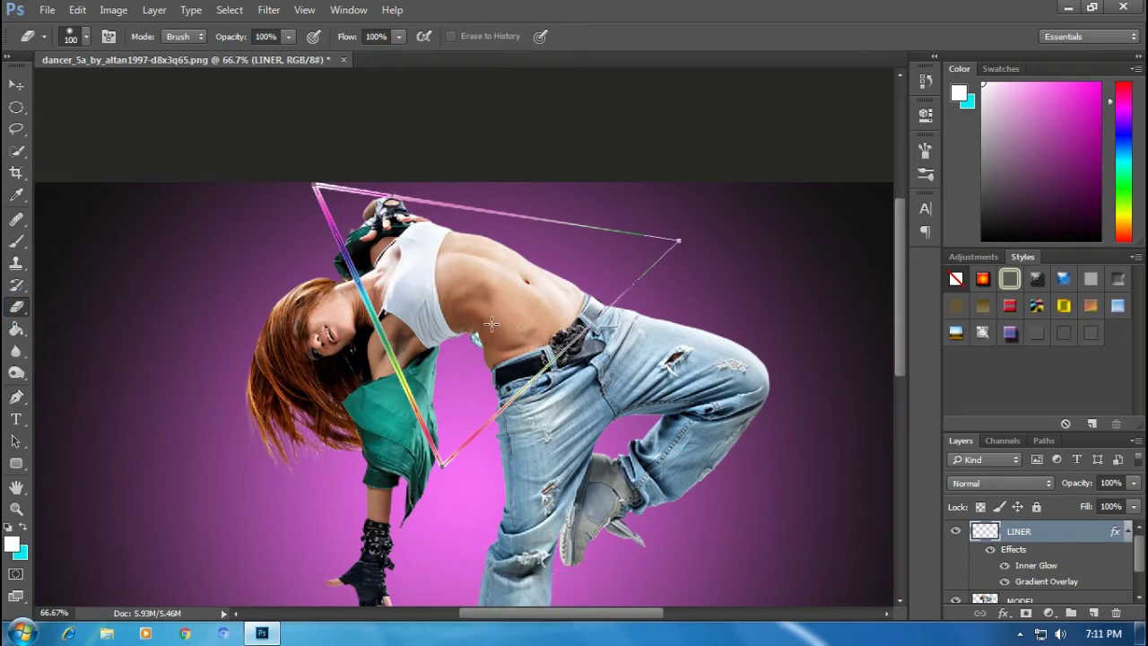
key("bracketleft")
key("bracketleft")
key("bracketleft")
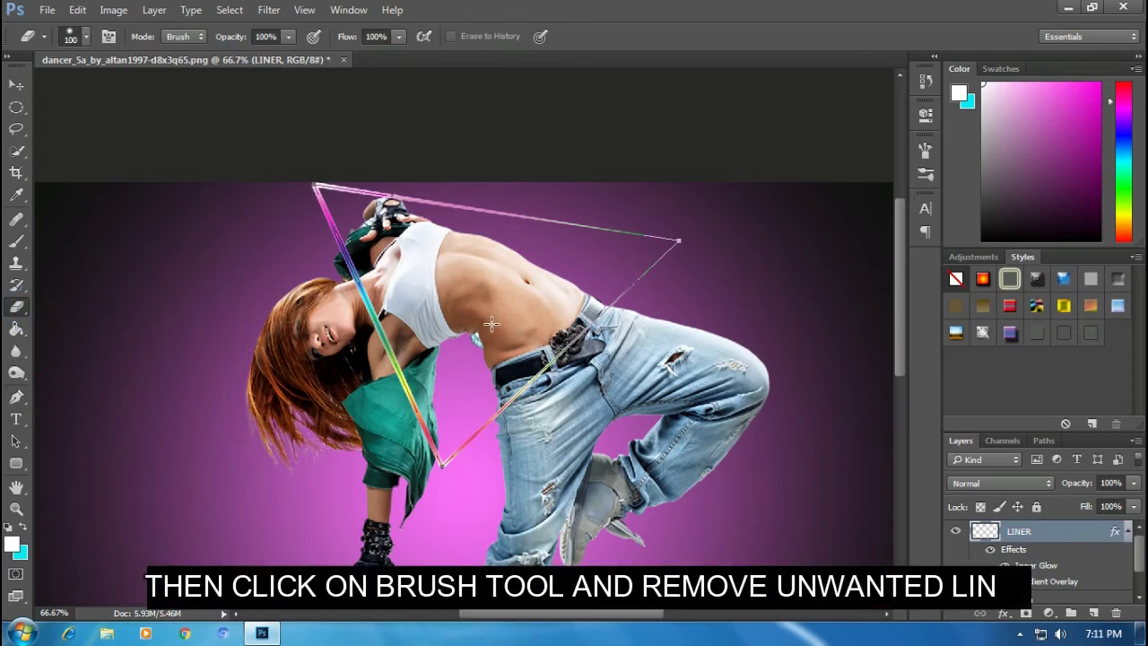
key("ctrl+equal")
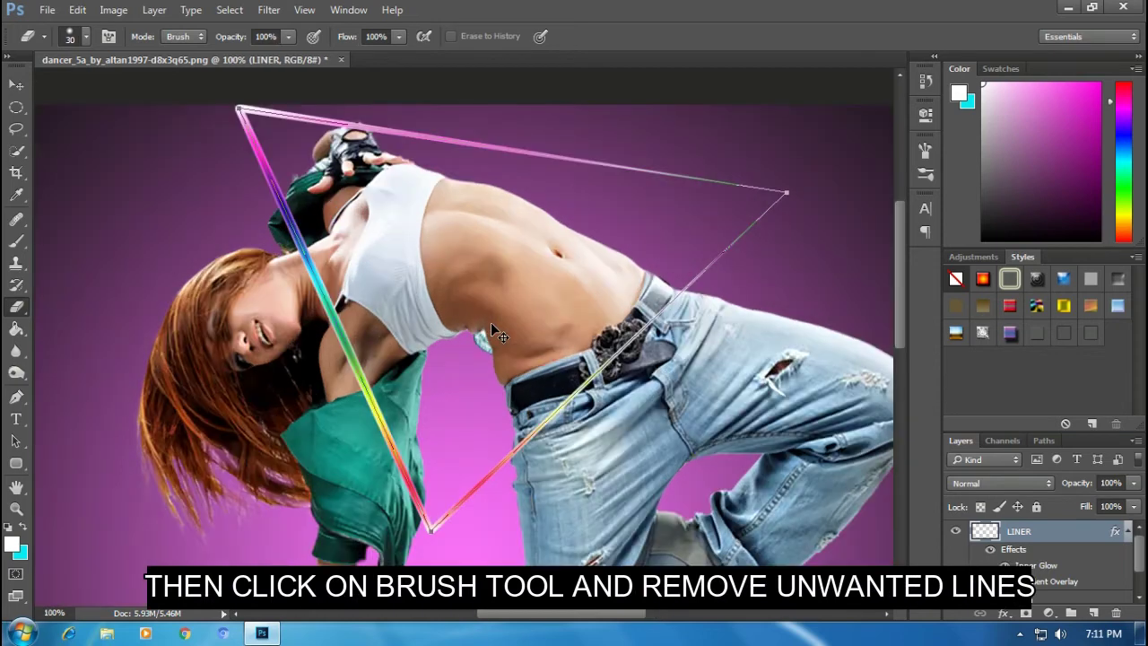
scroll(490, 322, "up", 2)
scroll(492, 323, "up", 1)
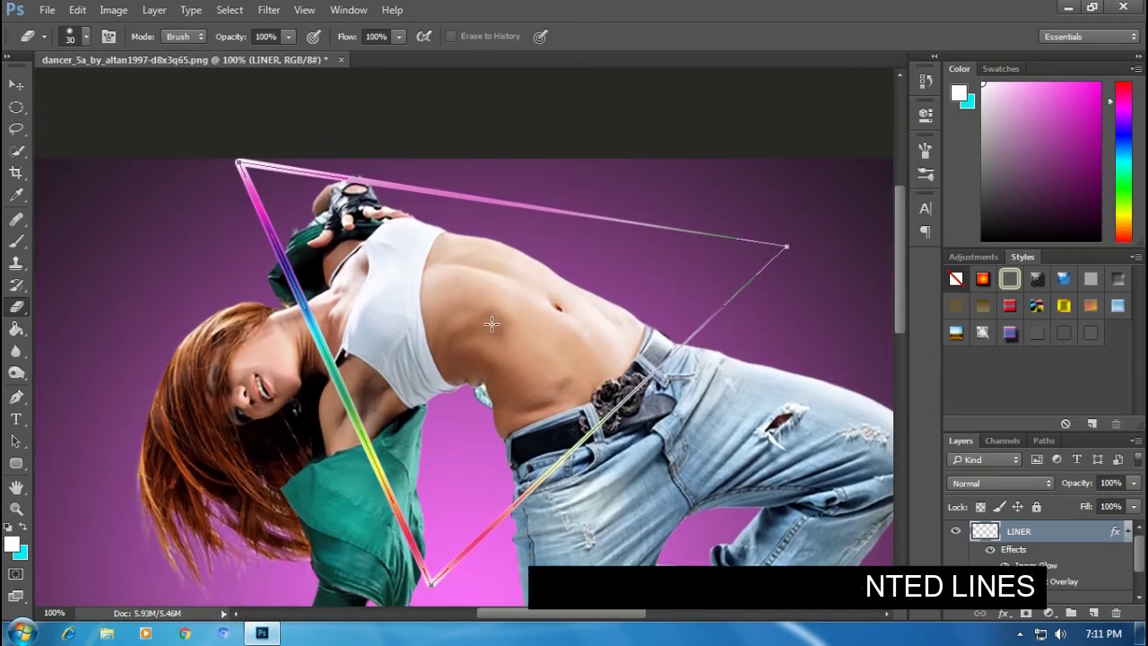
left_click_drag(309, 321, 286, 260)
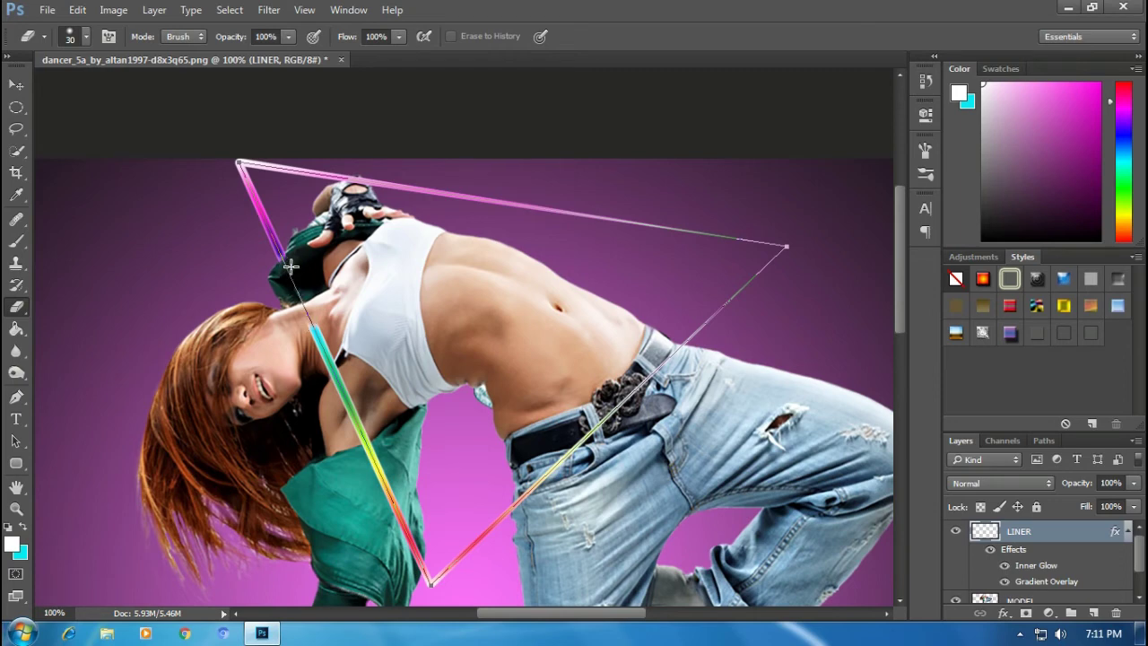
left_click_drag(311, 328, 392, 517)
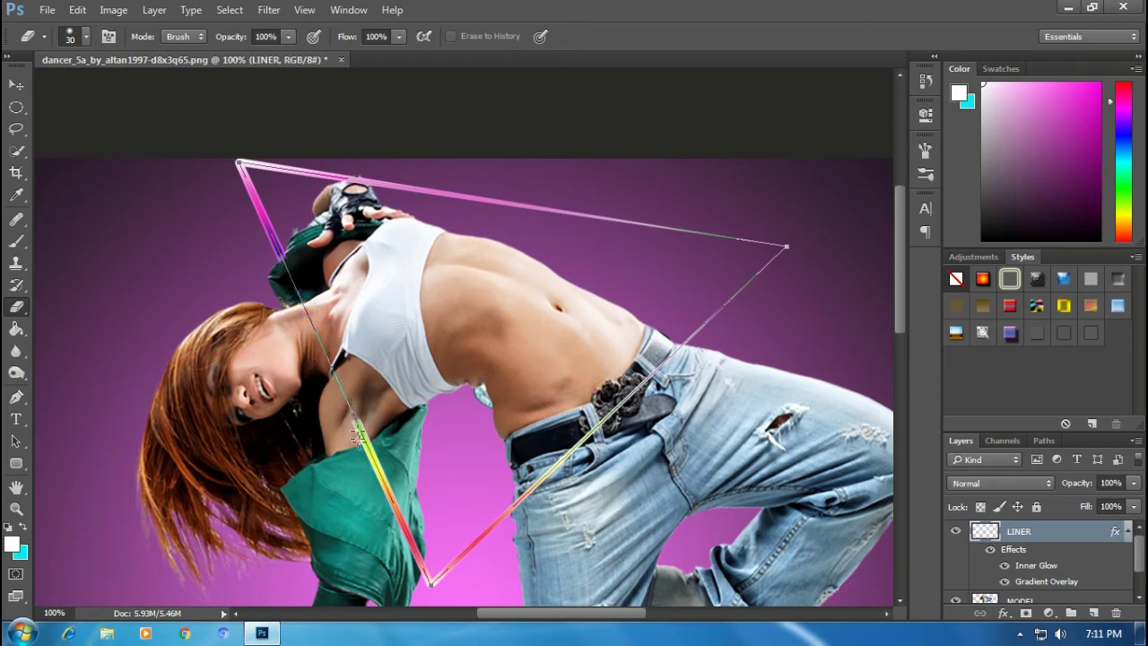
scroll(365, 170, "up", 2)
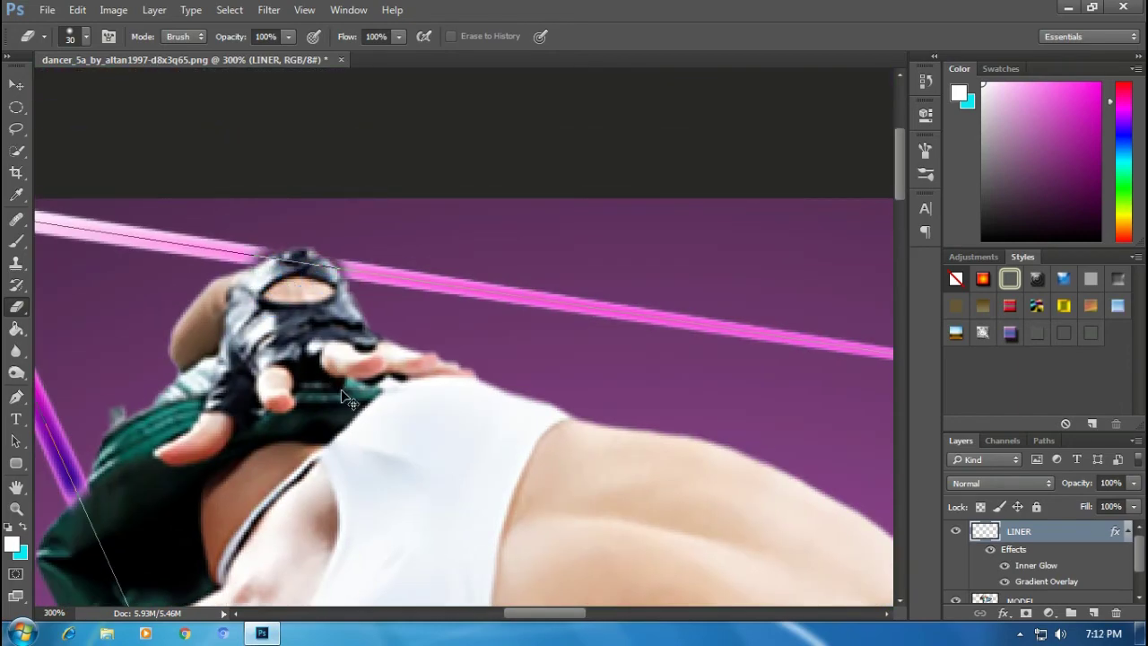
scroll(347, 397, "down", 4)
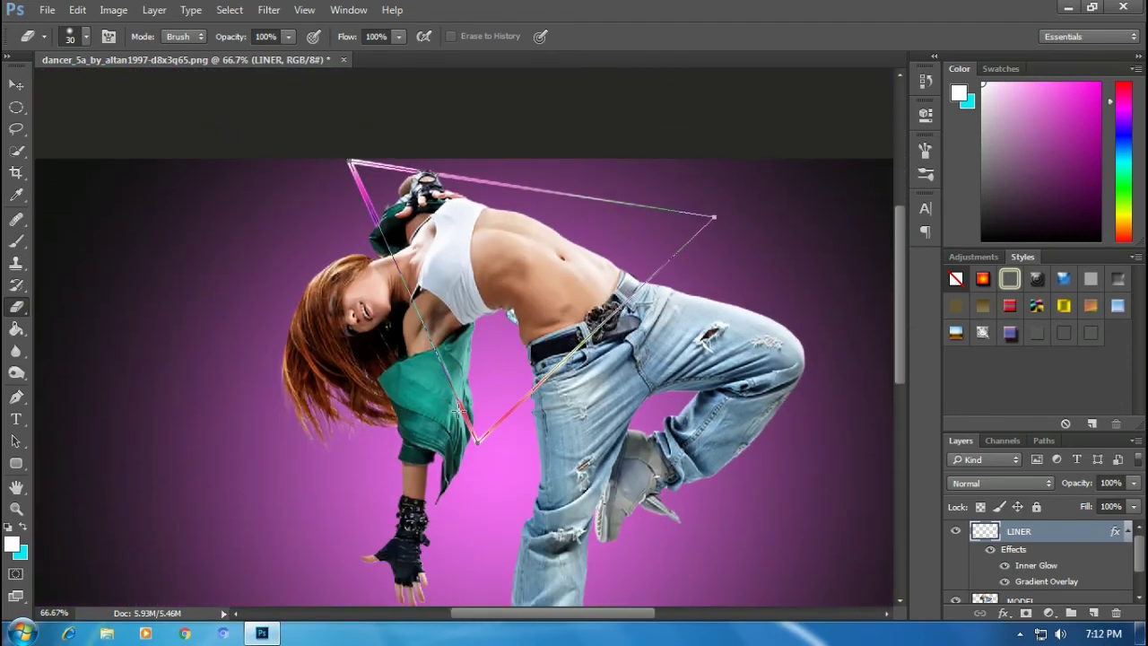
Step: Delete the triangle's work path and return to the Eraser tool
left_click(16, 395)
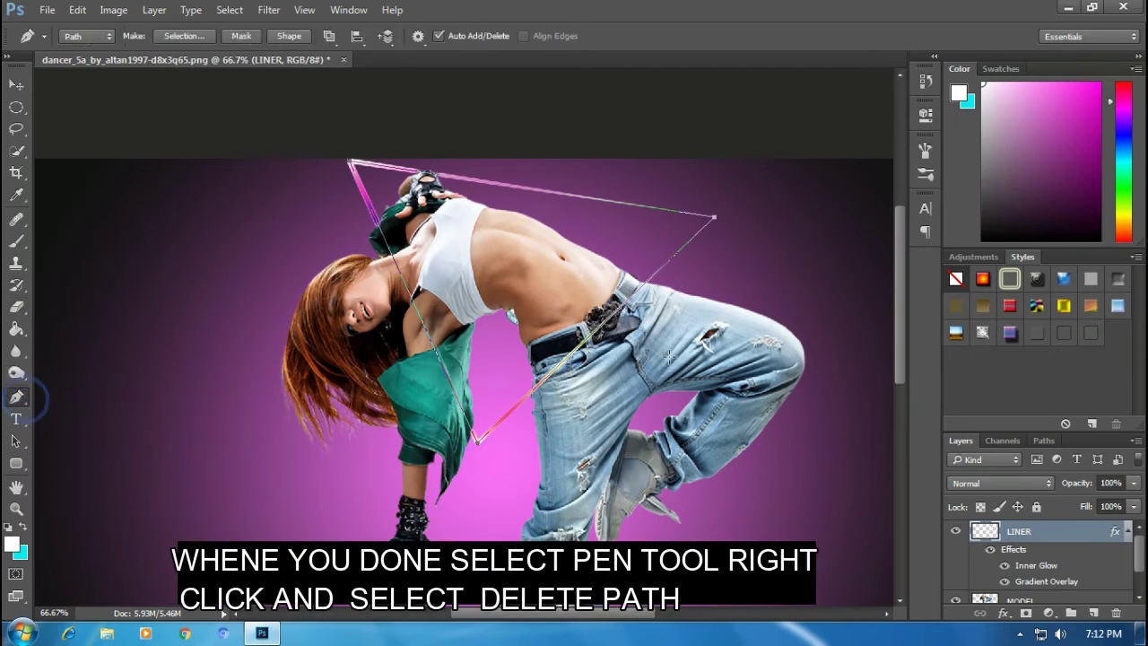
right_click(615, 292)
left_click(634, 315)
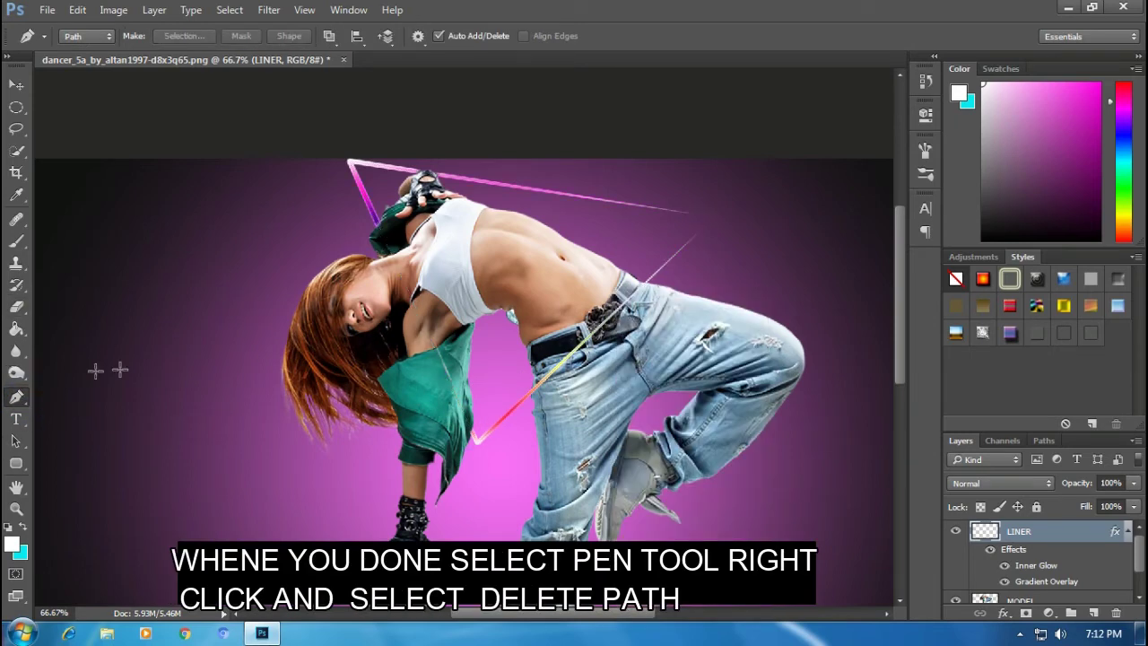
left_click(16, 306)
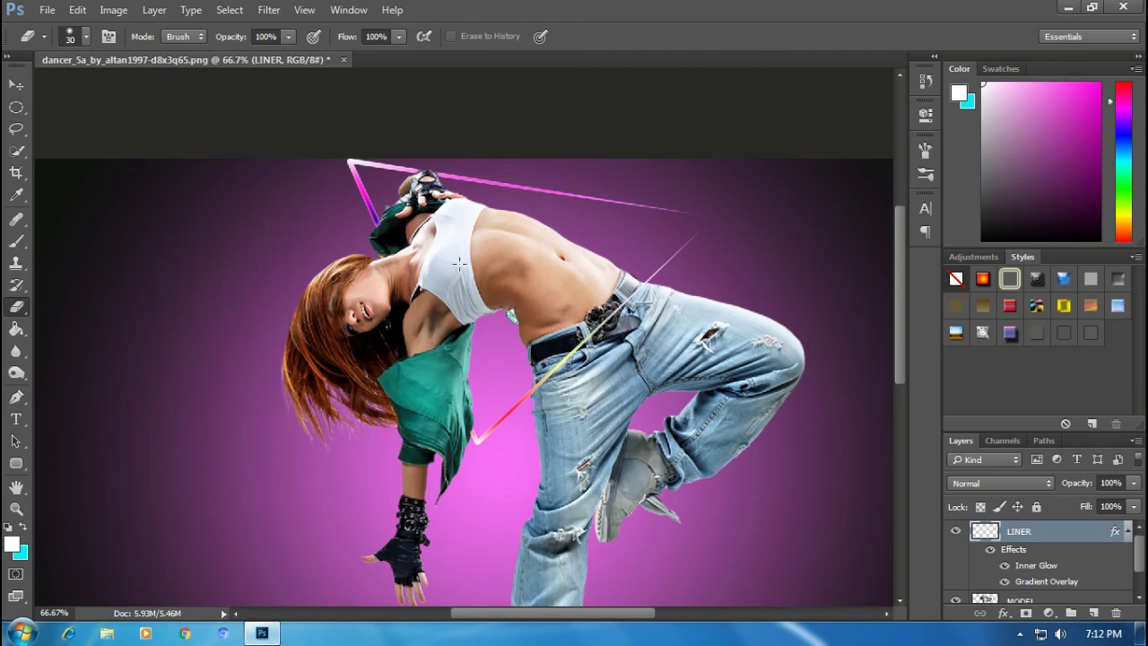
key("ctrl+minus")
Step: Add a new layer and load the 451 px sparkle brush preset
left_click(1093, 613)
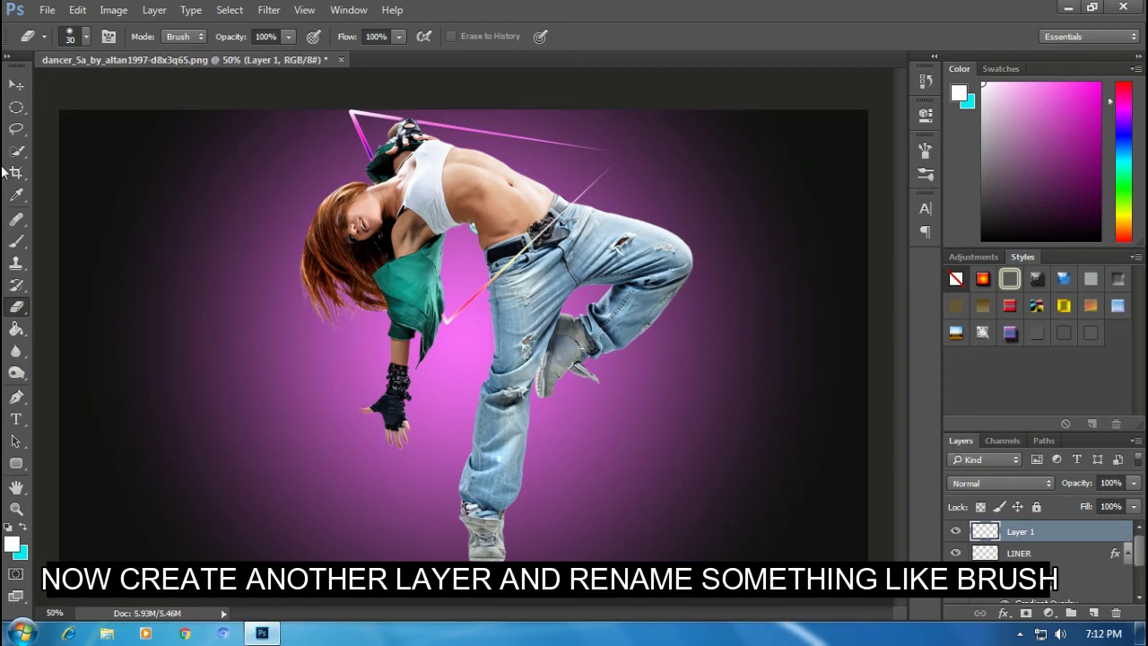
left_click(17, 240)
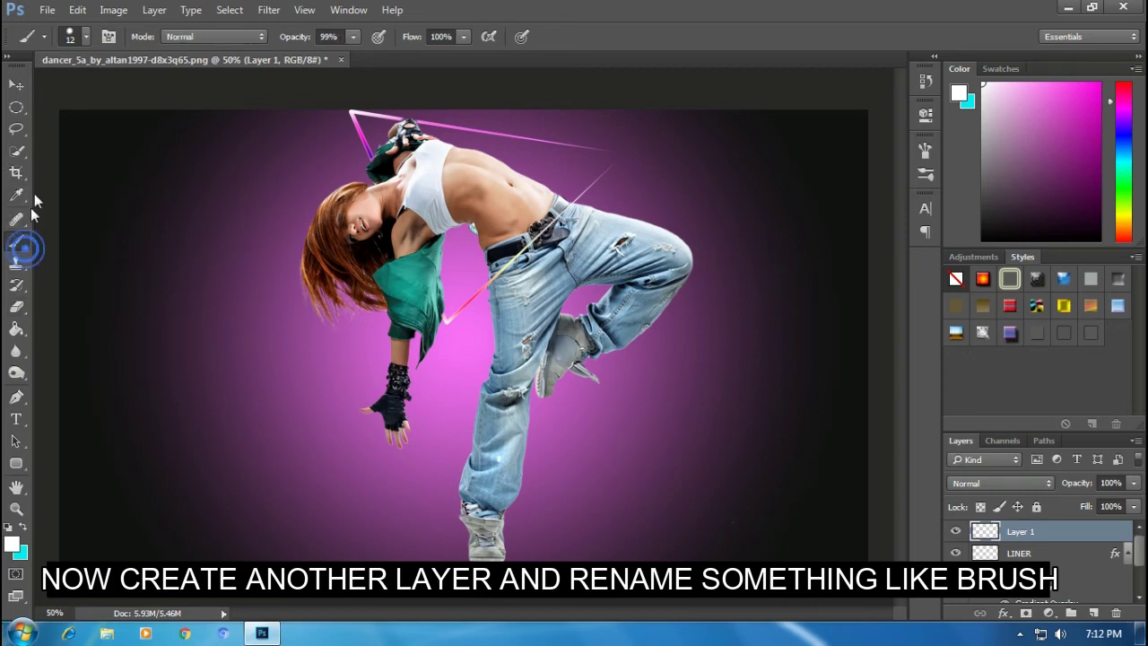
left_click(86, 37)
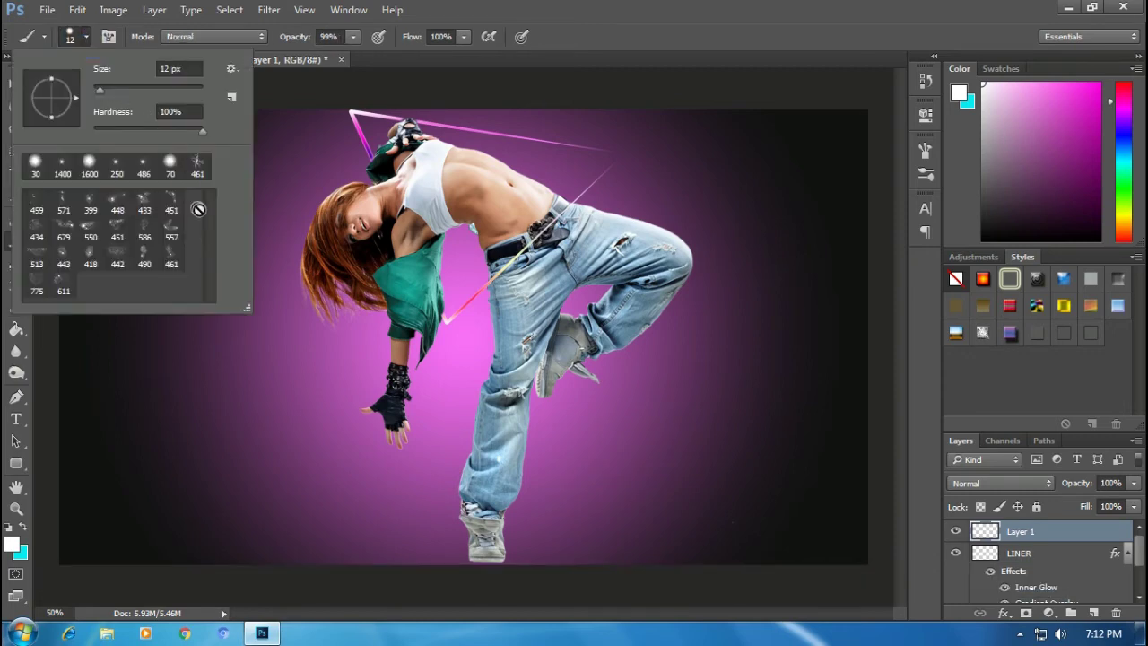
left_click(176, 212)
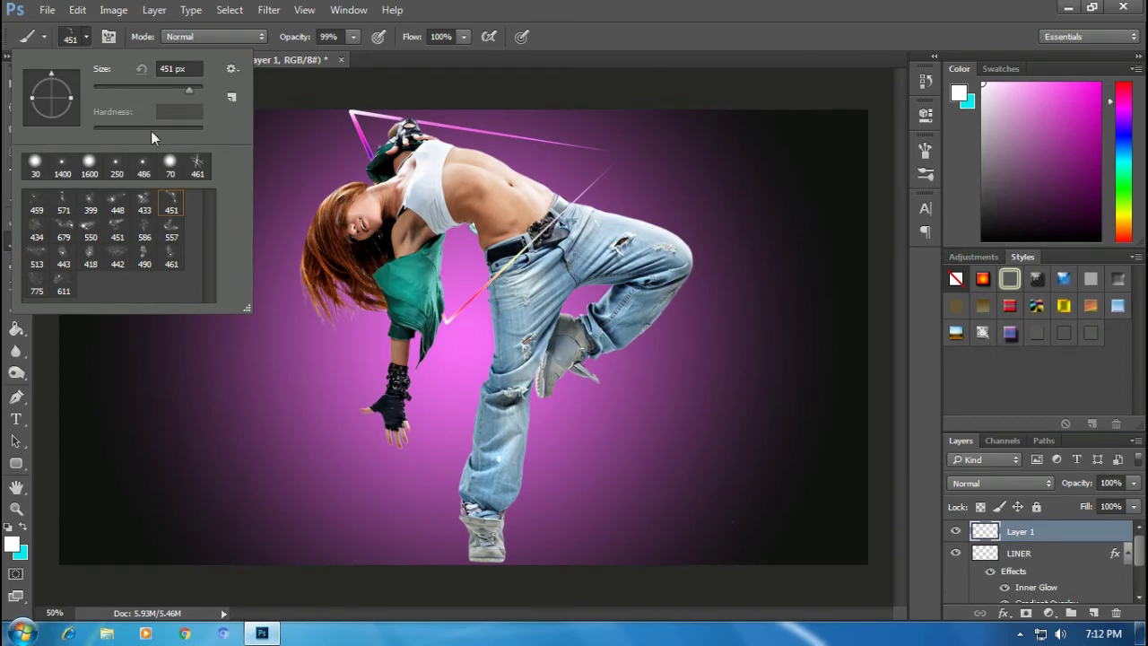
left_click(142, 206)
left_click(173, 205)
left_click(131, 51)
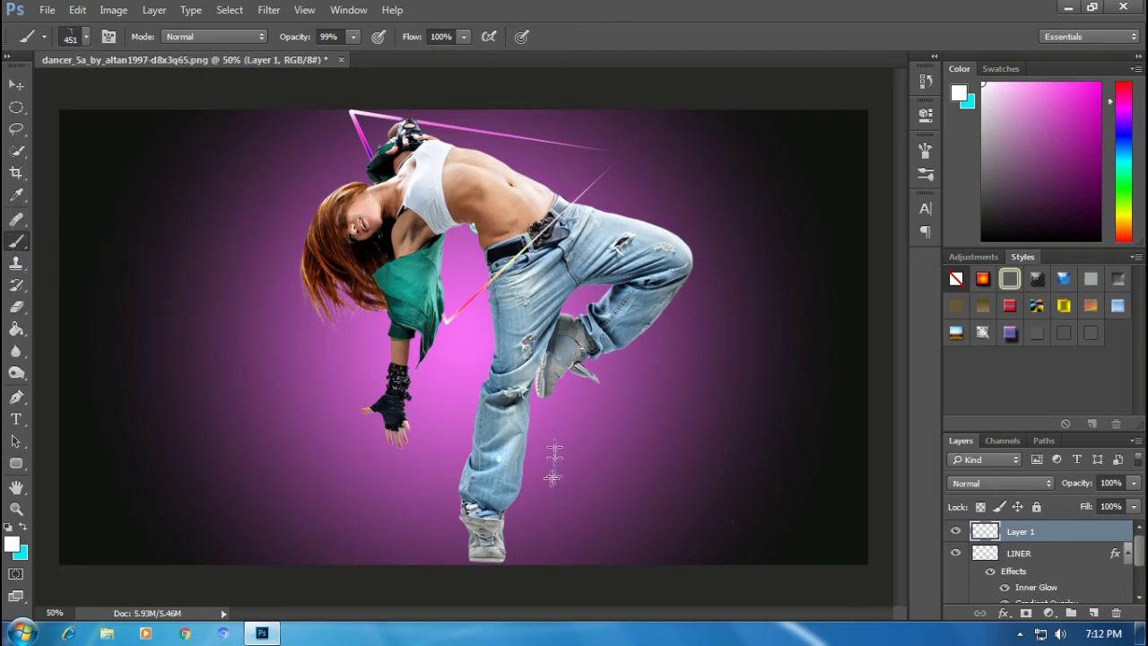
left_click(579, 376)
key("ctrl+z")
Step: Rename the new layer BRUSH and move it below MODEL
double_click(1023, 532)
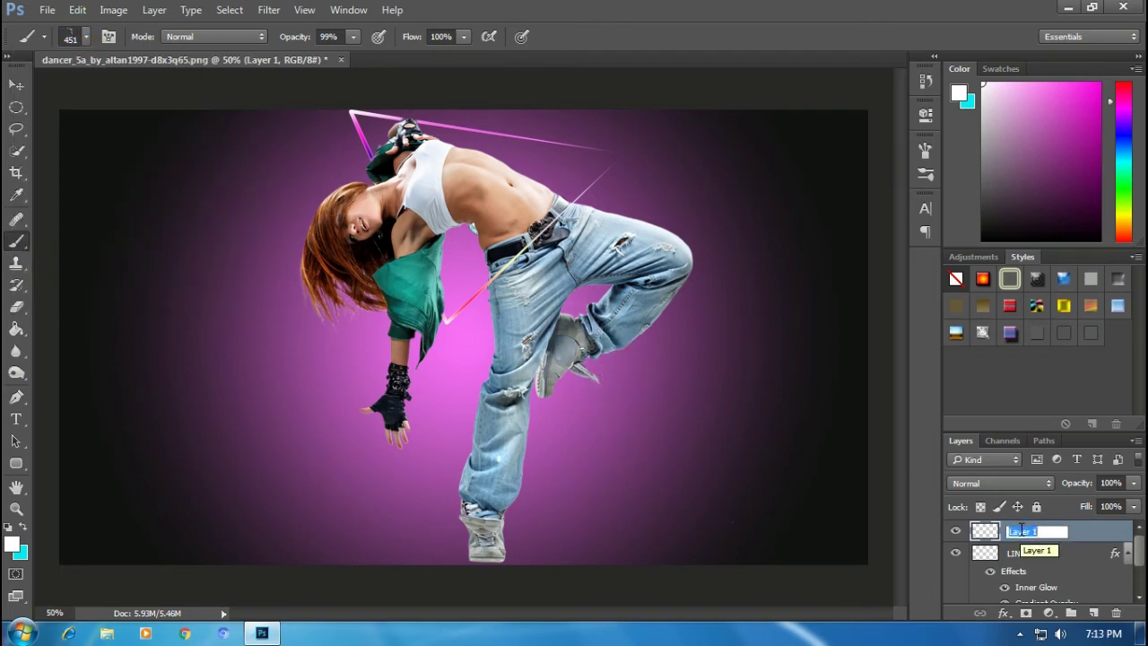
type("BRUSH")
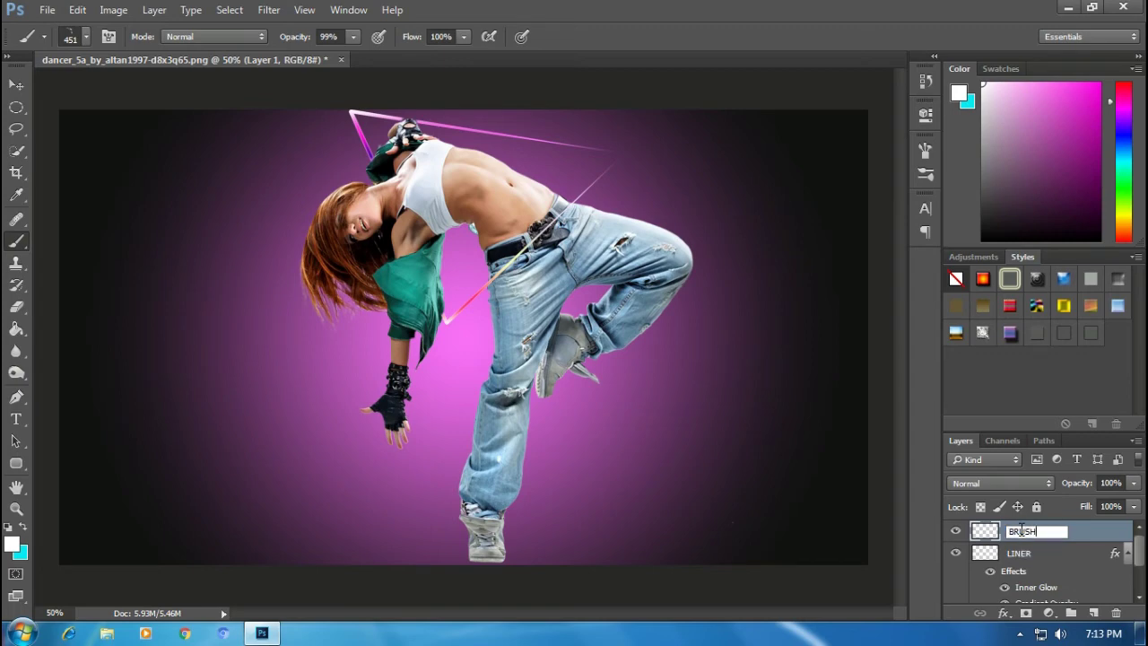
key("Return")
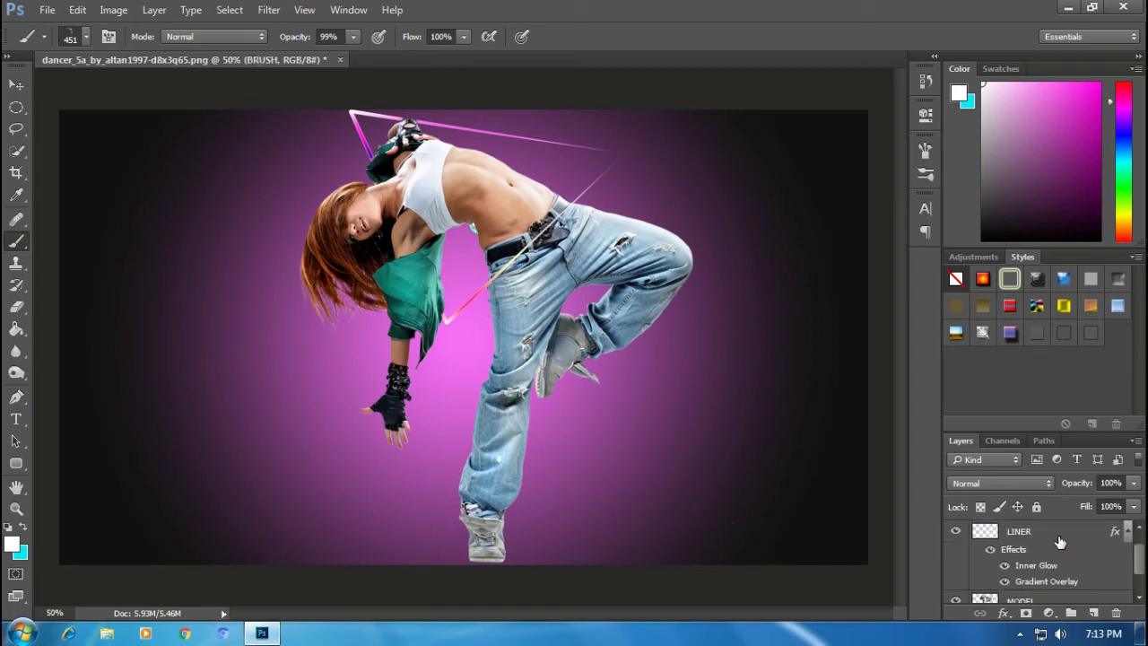
left_click_drag(1060, 536, 1075, 585)
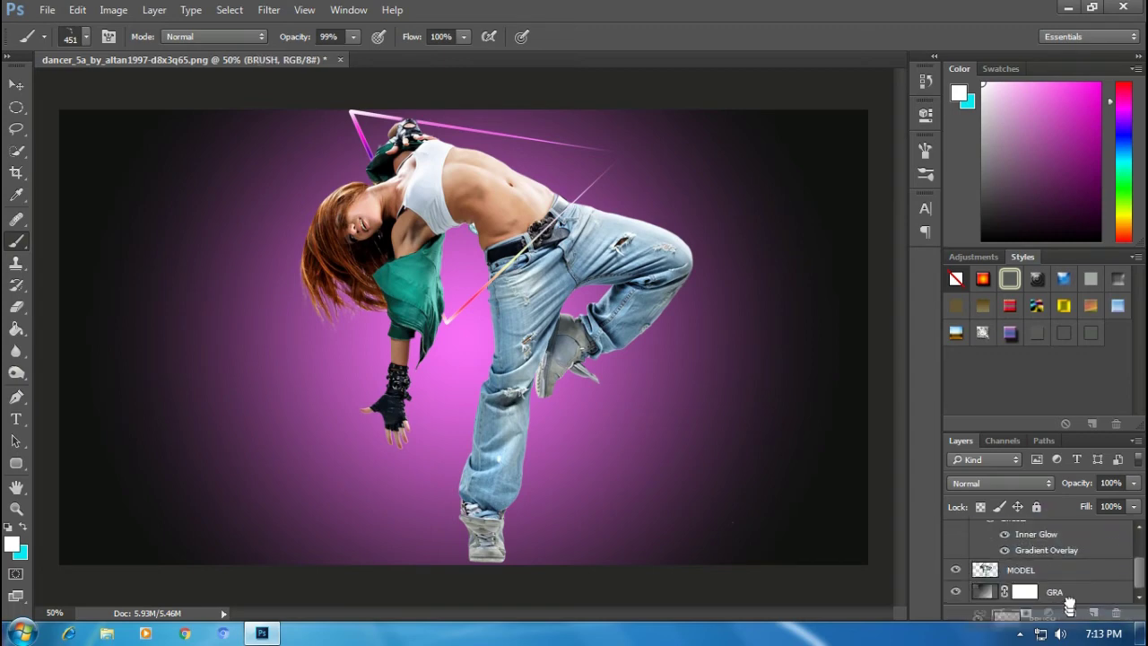
Step: Paint small white sparkles below the shoe and beside the knee with a smaller brush
left_click(650, 357)
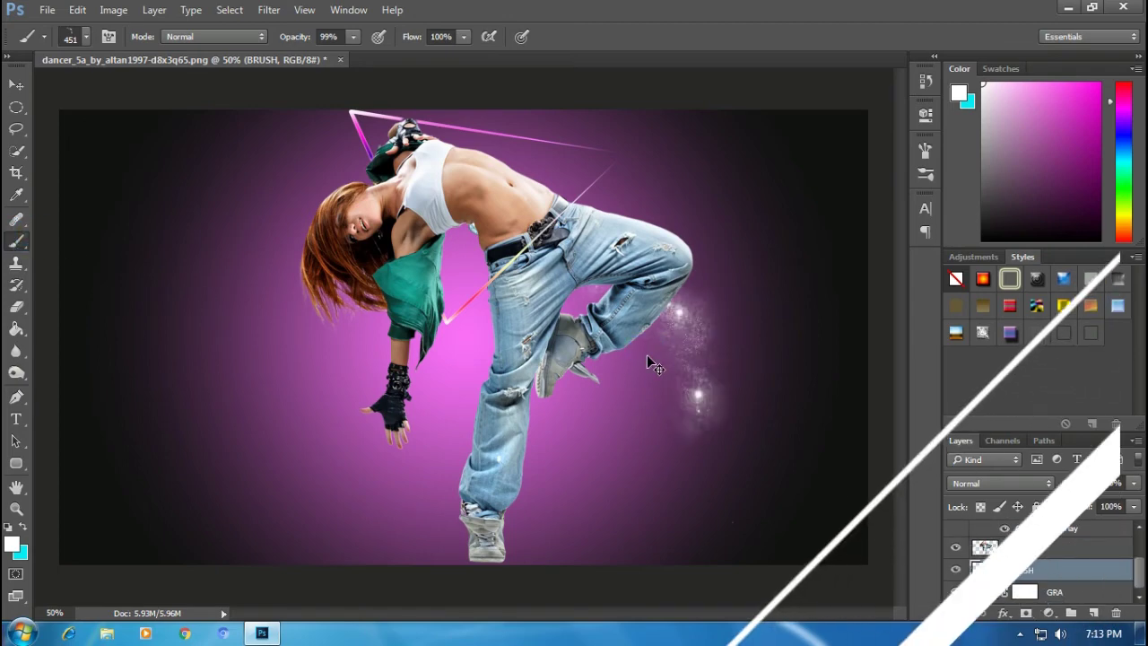
key("ctrl+z")
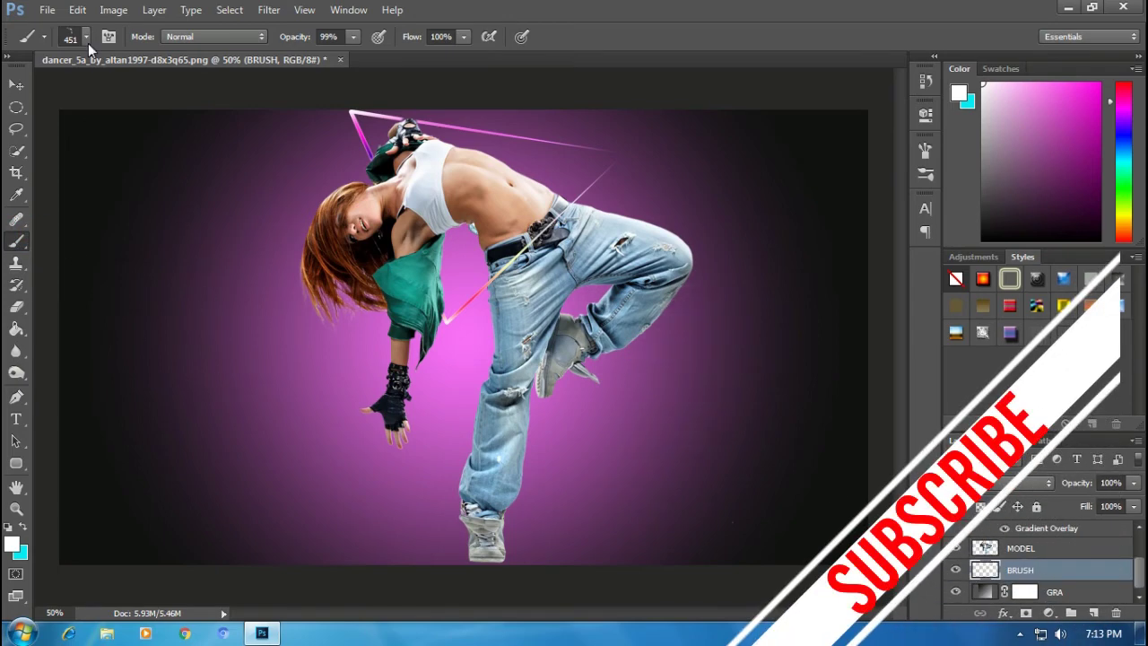
left_click(87, 38)
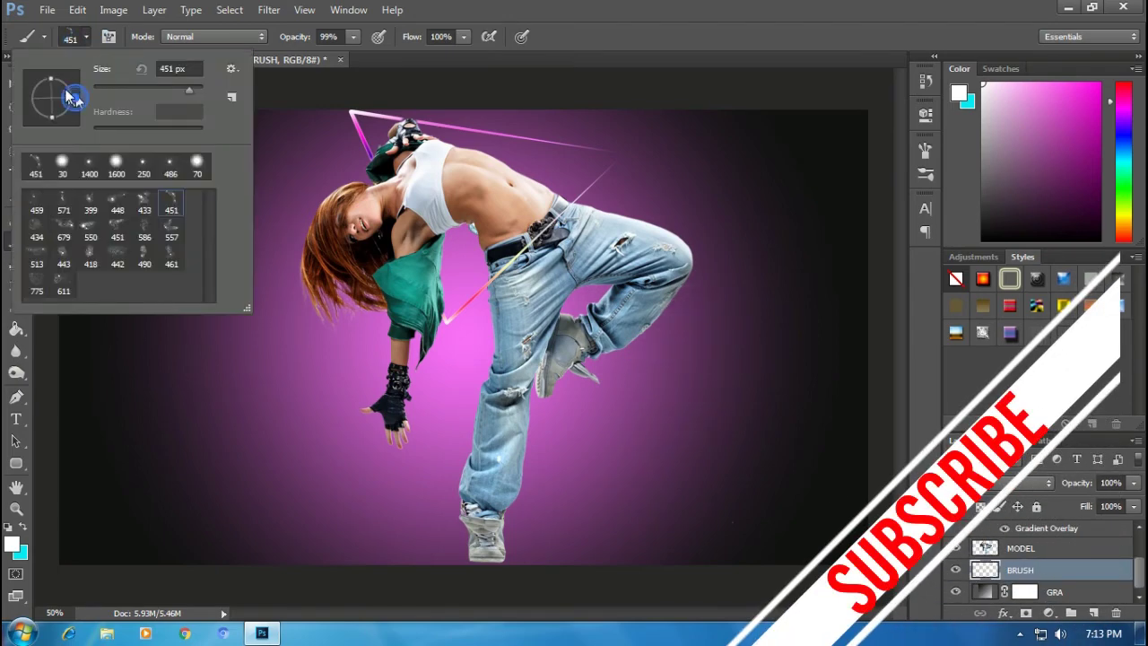
left_click(583, 378)
key("bracketleft")
key("bracketleft")
key("bracketleft")
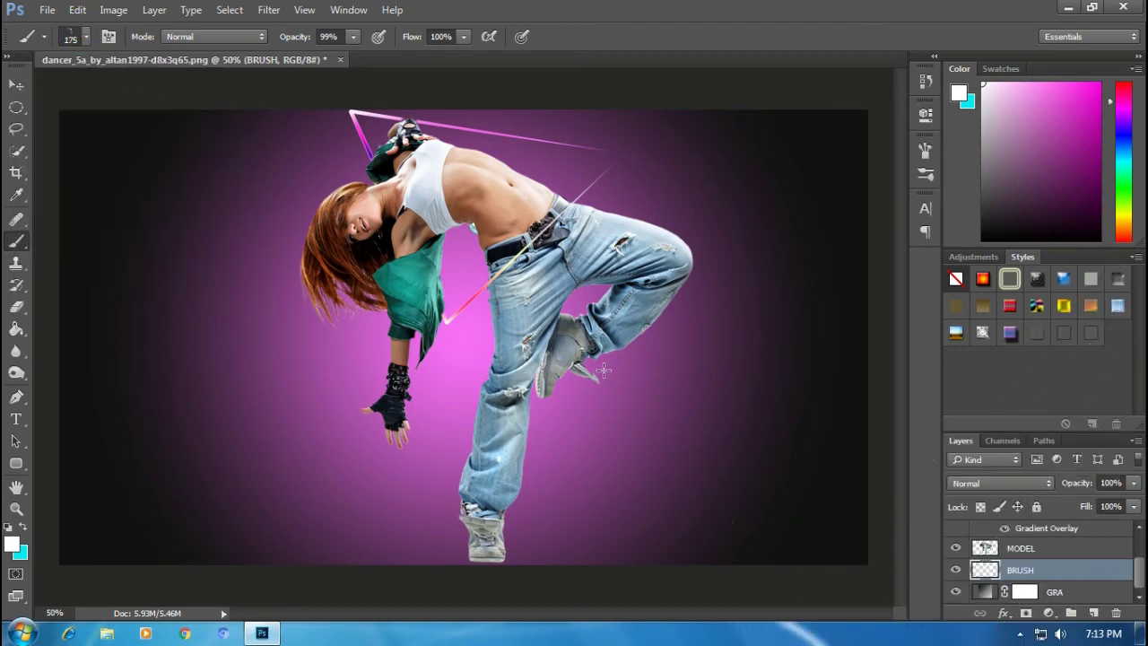
left_click(585, 368)
left_click(602, 371)
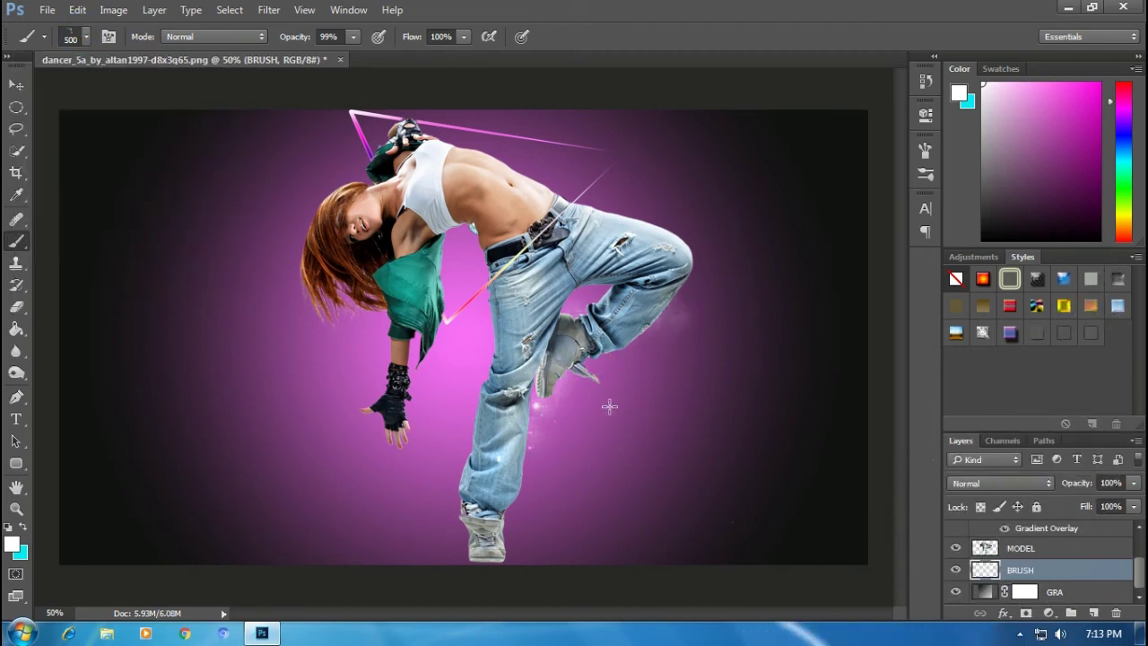
left_click(507, 565)
key("ctrl+z")
Step: Scatter sparkles right of the shoe and around the dancer's hand and forearm
left_click(87, 37)
left_click(485, 533)
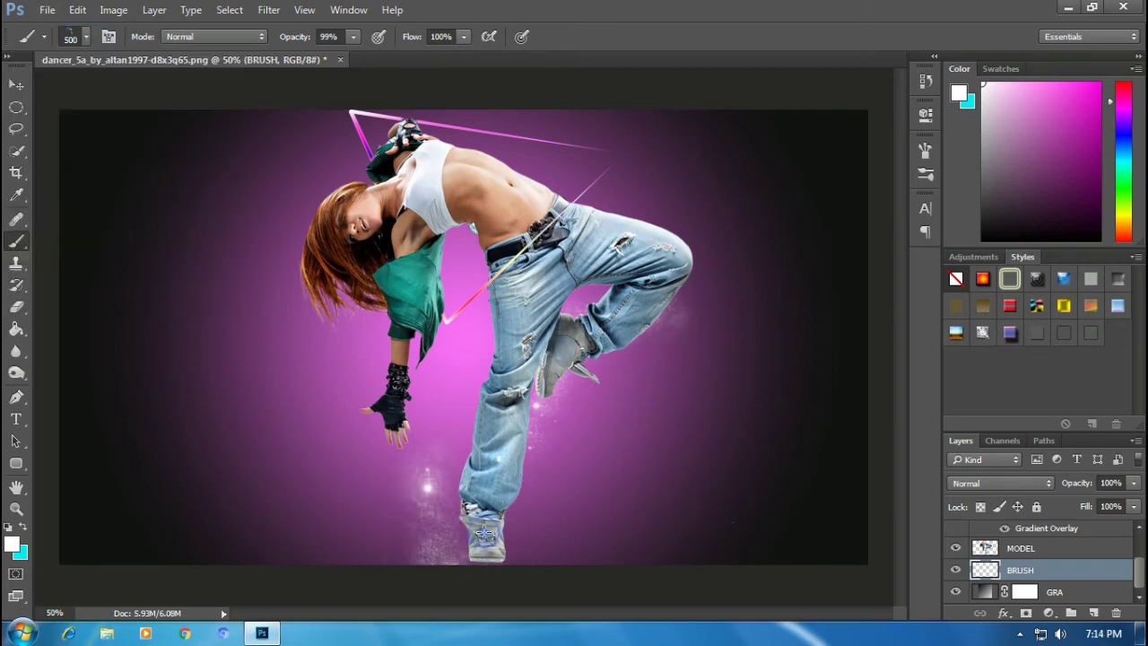
key("ctrl+z")
left_click(545, 512)
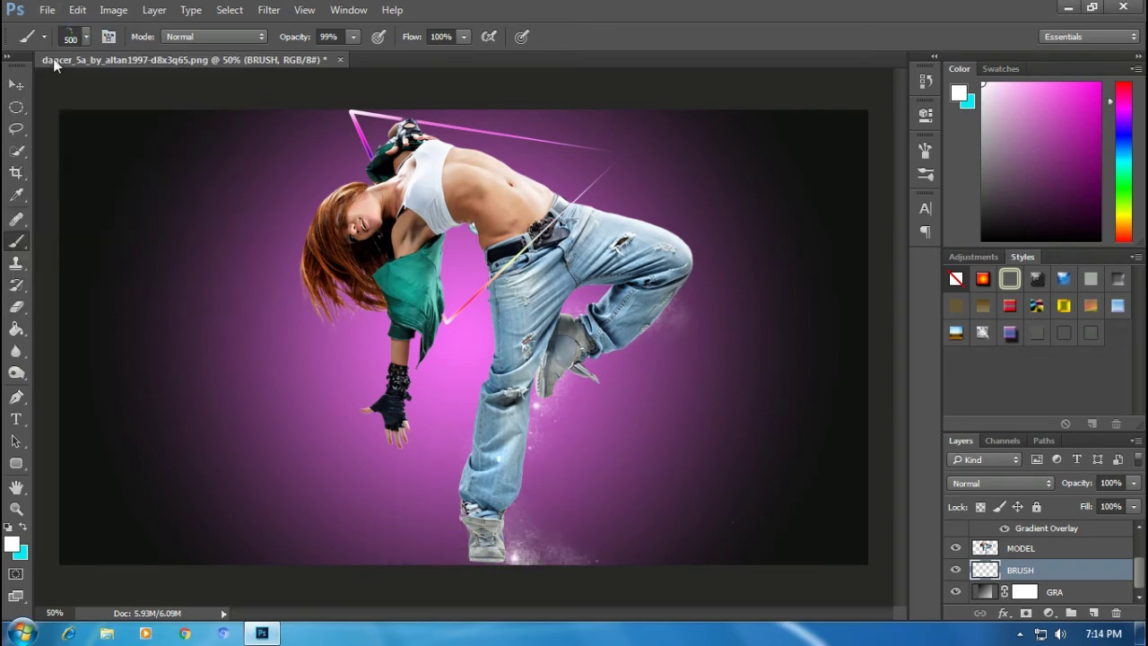
left_click(382, 407)
key("ctrl+z")
left_click(397, 384)
left_click(397, 436)
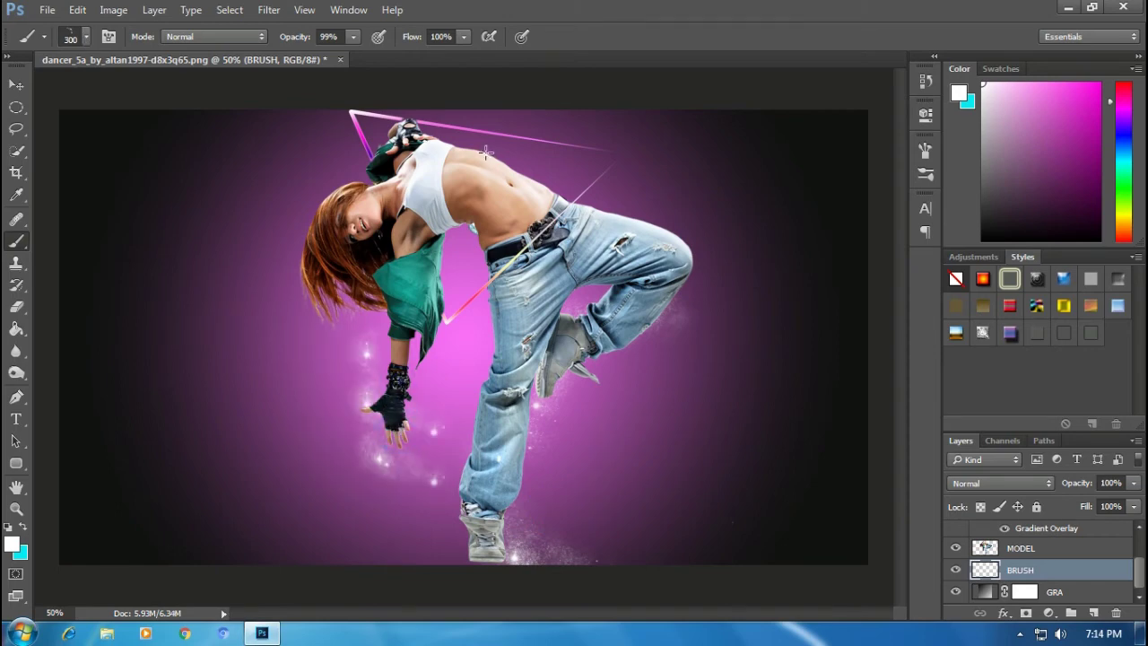
Step: Add sparkles near the shoulder, knee and waist with other presets, then check the full image
left_click(86, 37)
left_click(499, 159)
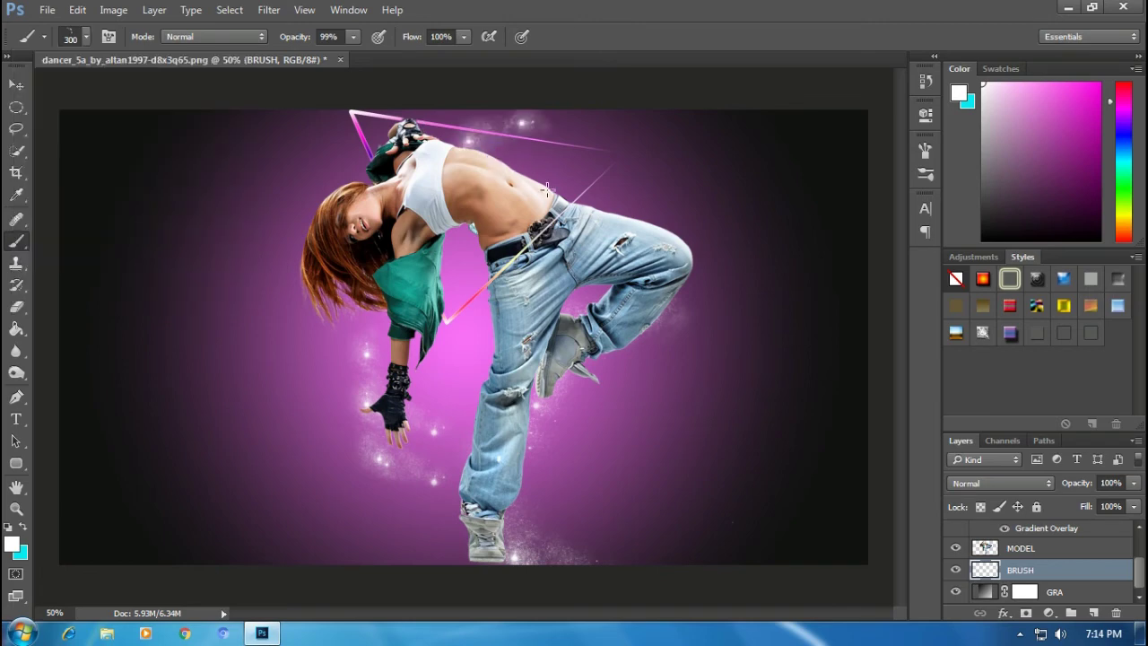
left_click(86, 37)
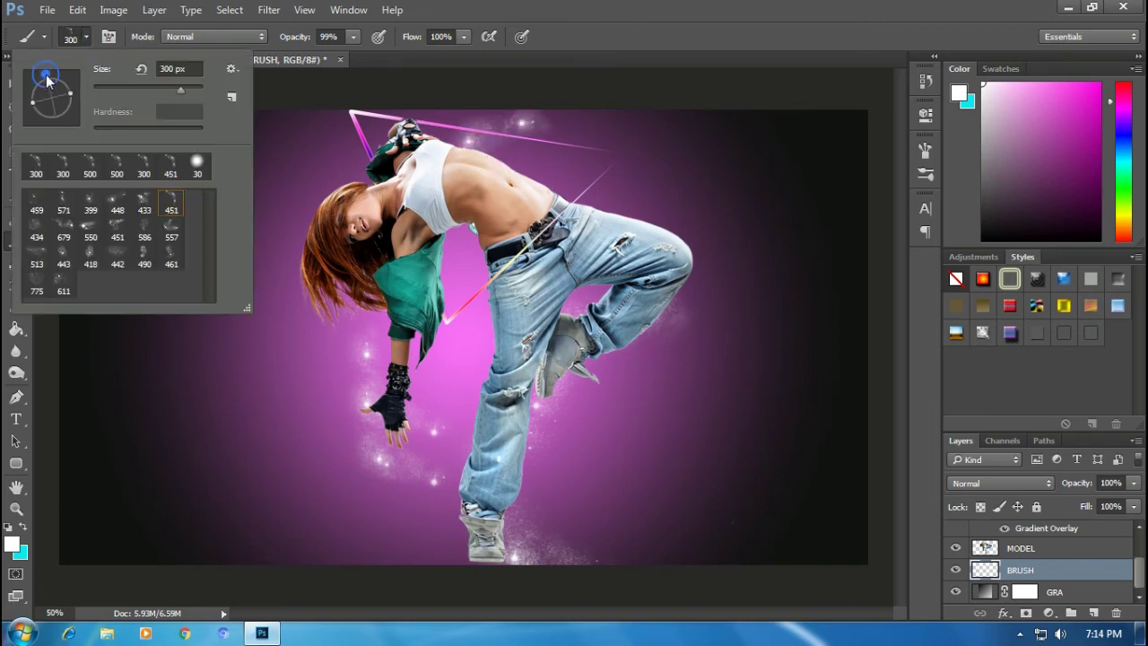
left_click(636, 200)
left_click(672, 236)
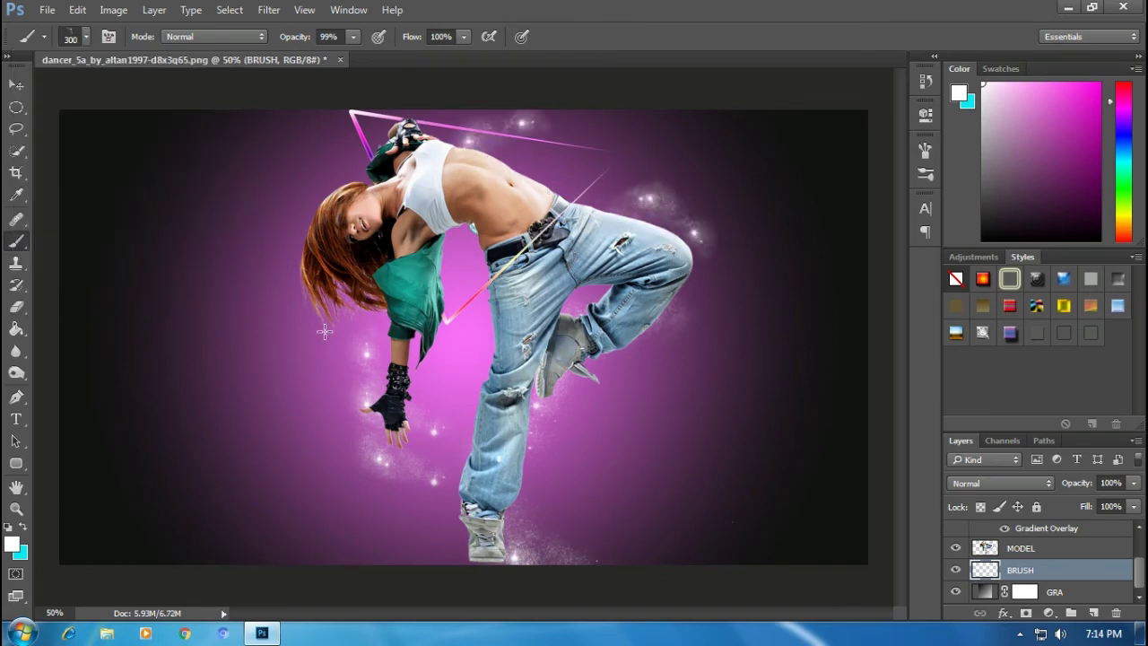
key("ctrl+minus")
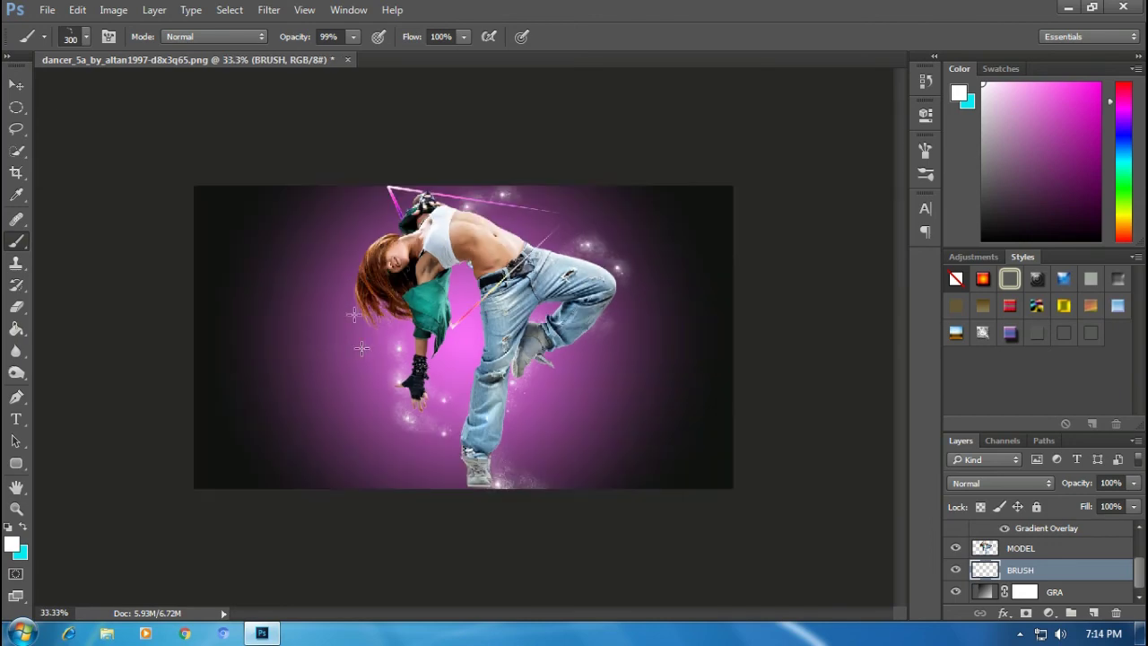
left_click(519, 239)
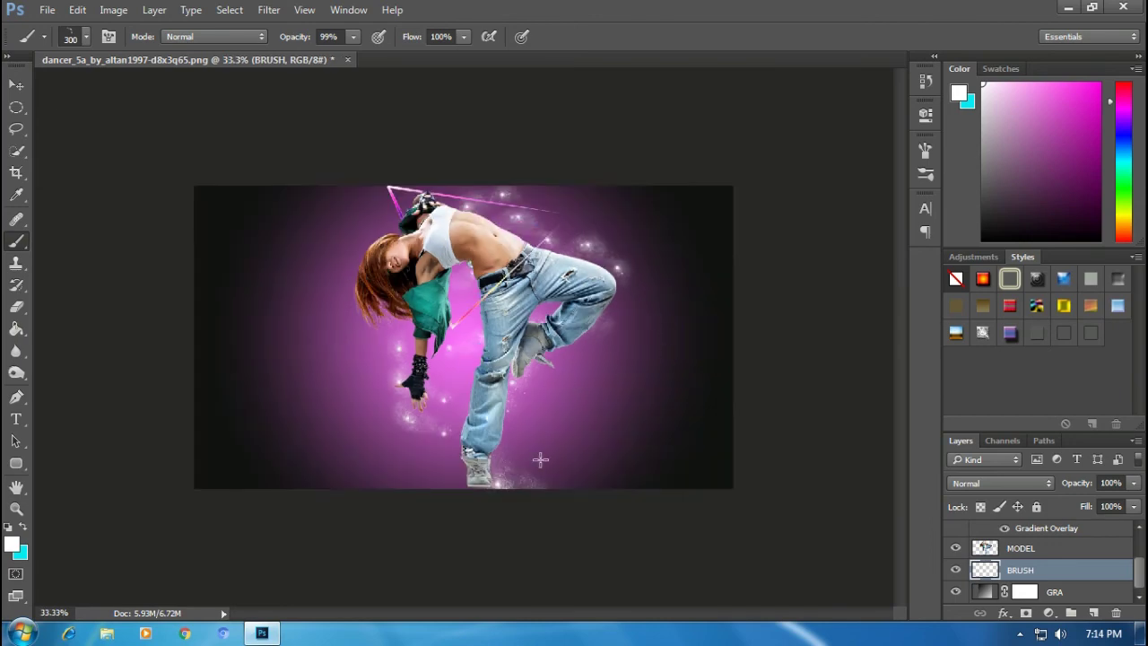
key("ctrl+plus")
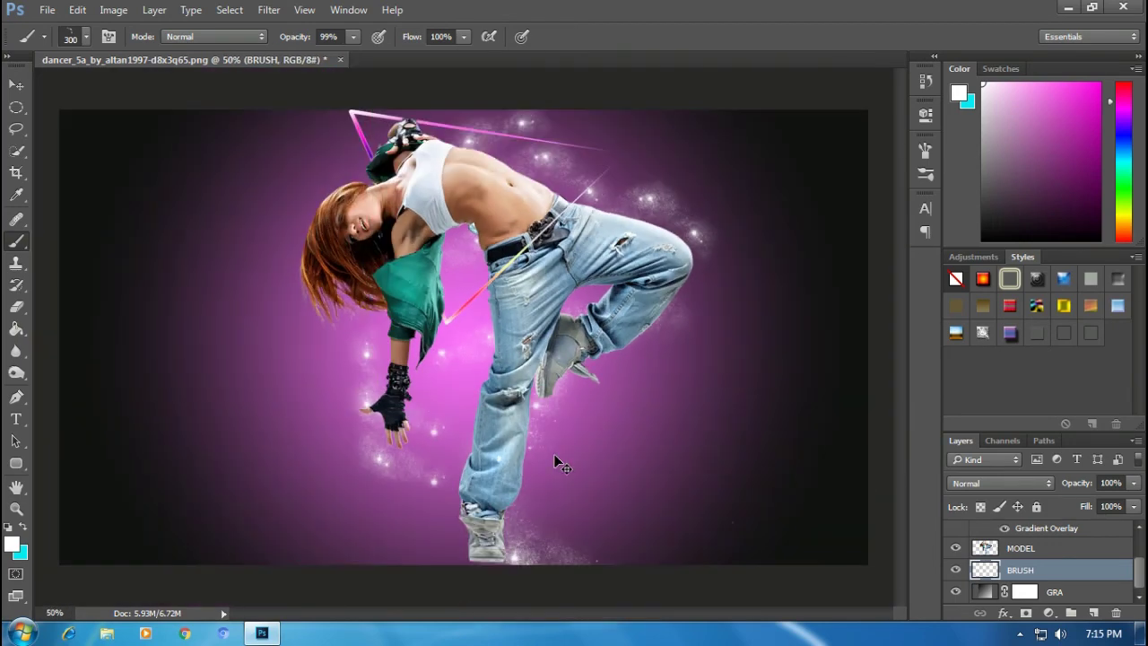
key("ctrl+minus")
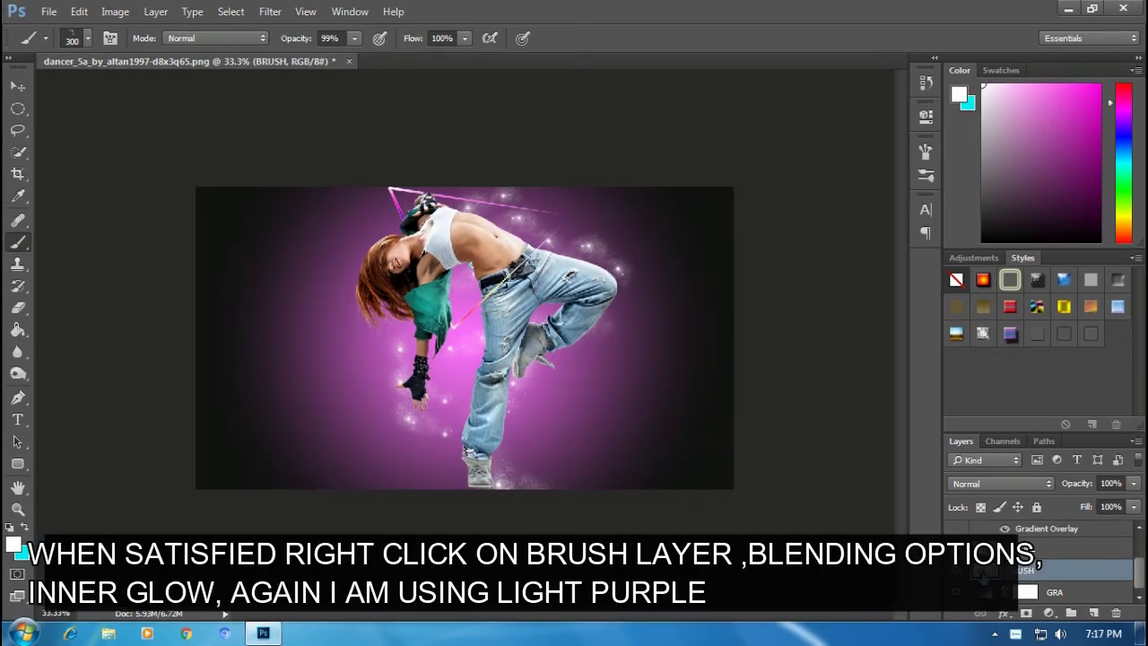
Step: Give the BRUSH layer a pink #fd90fe Inner Glow at 100% opacity, Softer technique
right_click(1021, 575)
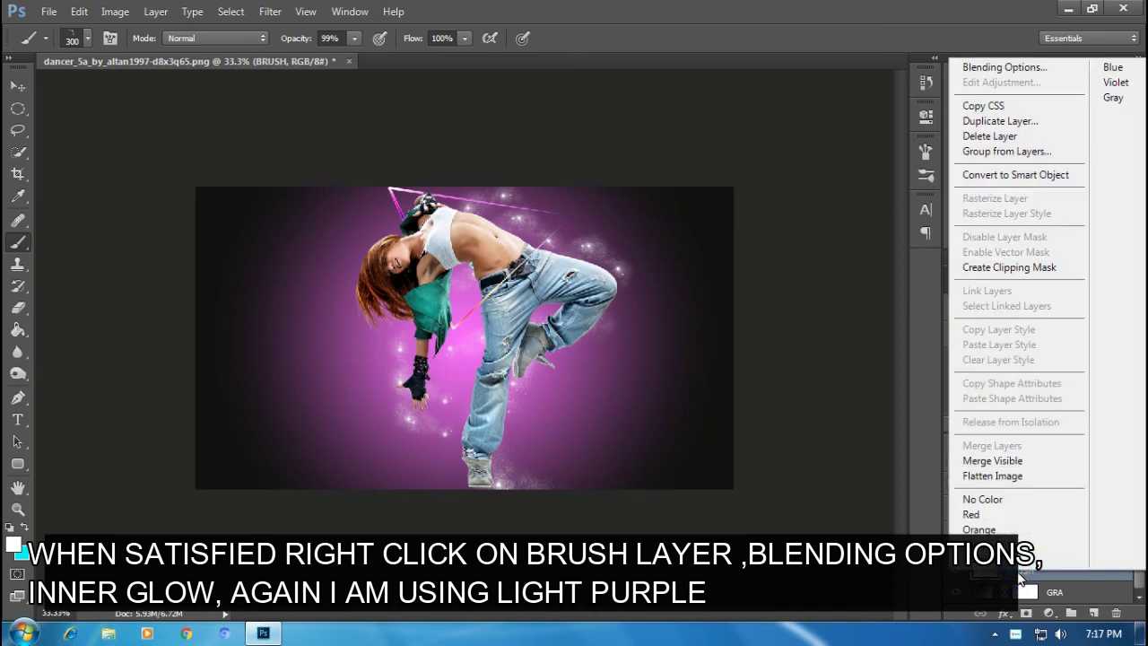
left_click(1004, 68)
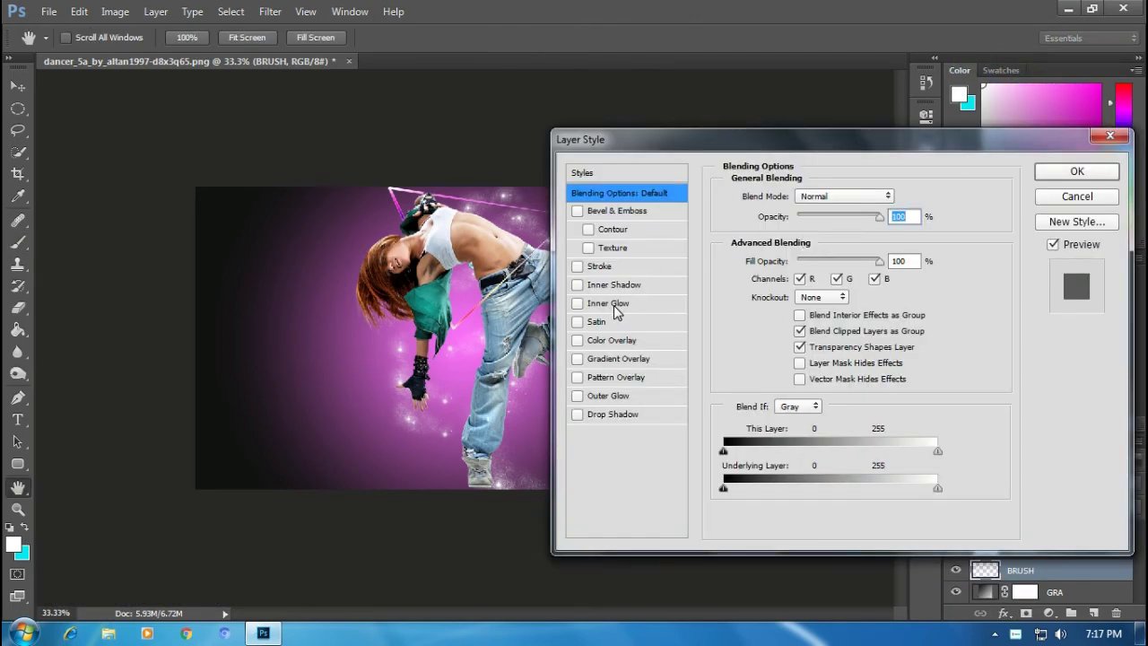
left_click(617, 305)
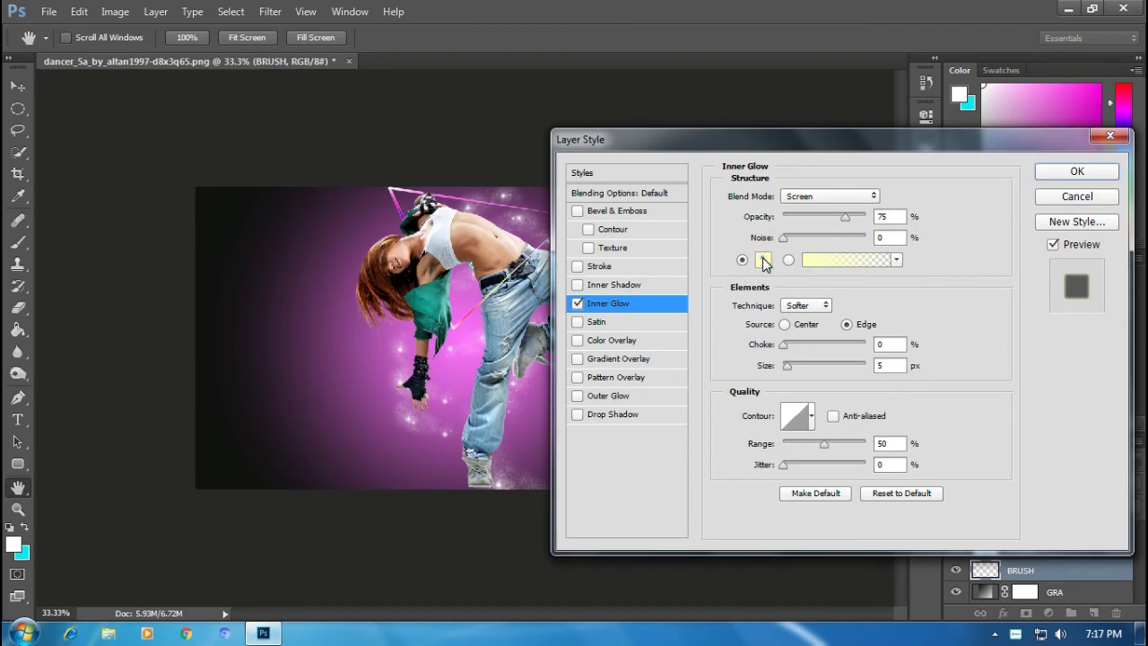
left_click(764, 260)
left_click(866, 200)
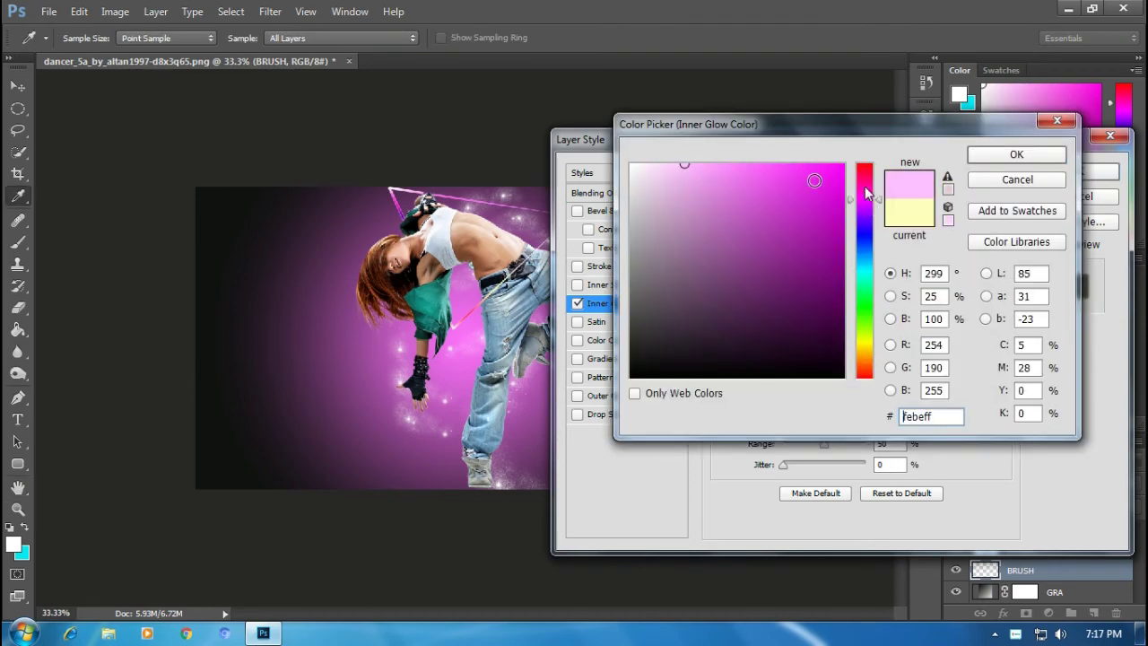
left_click(721, 167)
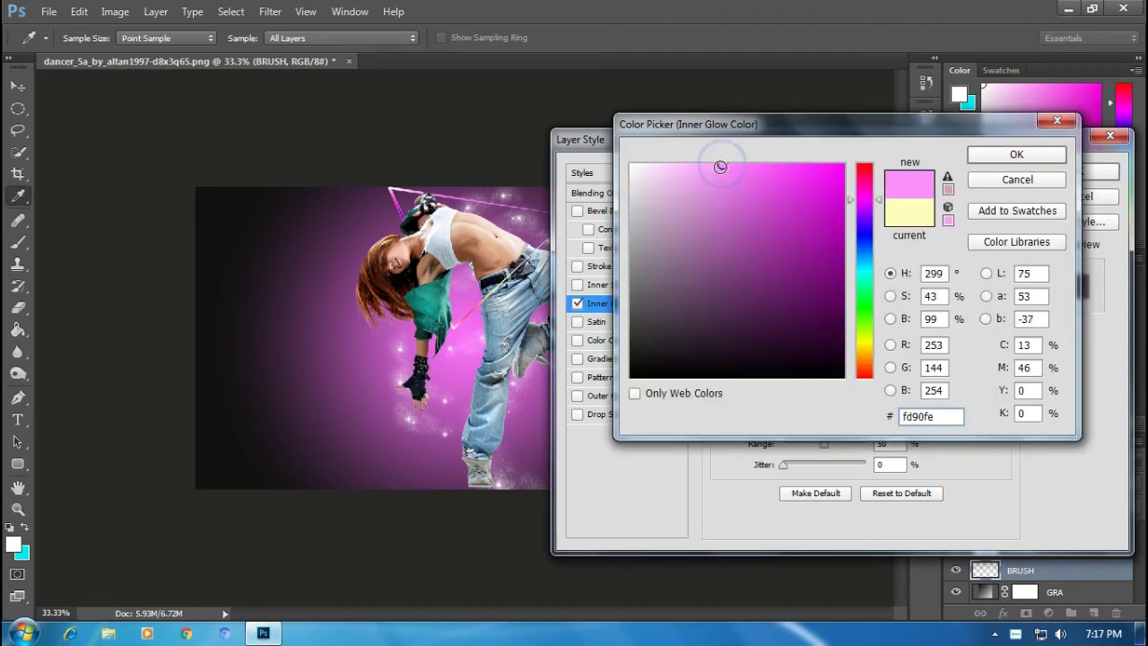
left_click(1014, 156)
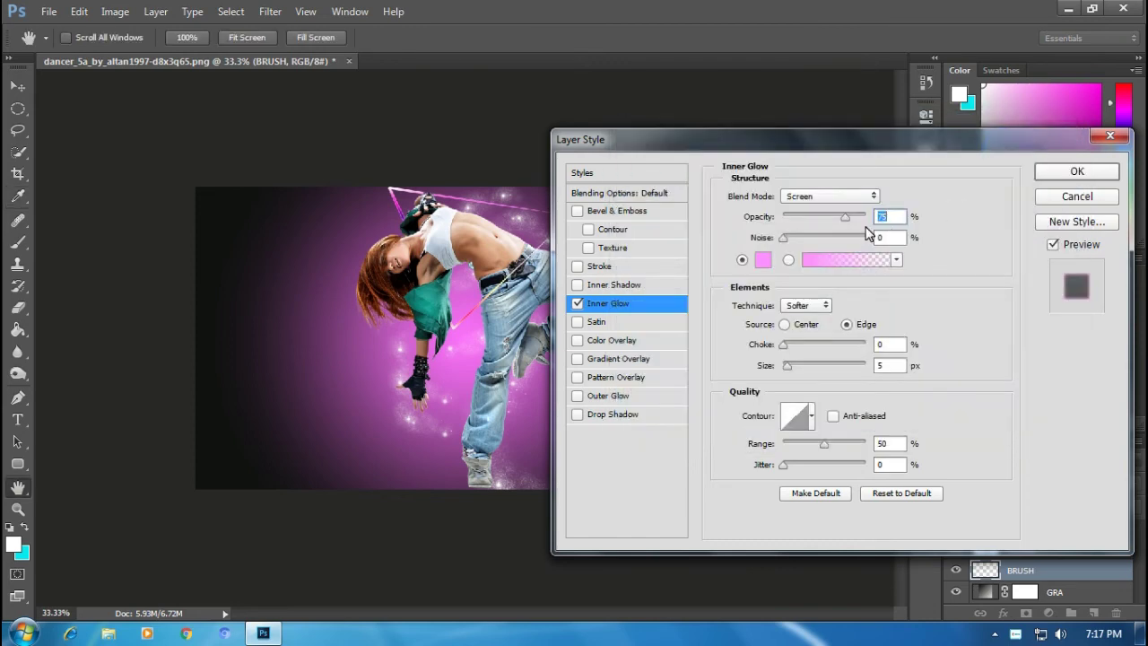
left_click_drag(844, 216, 871, 224)
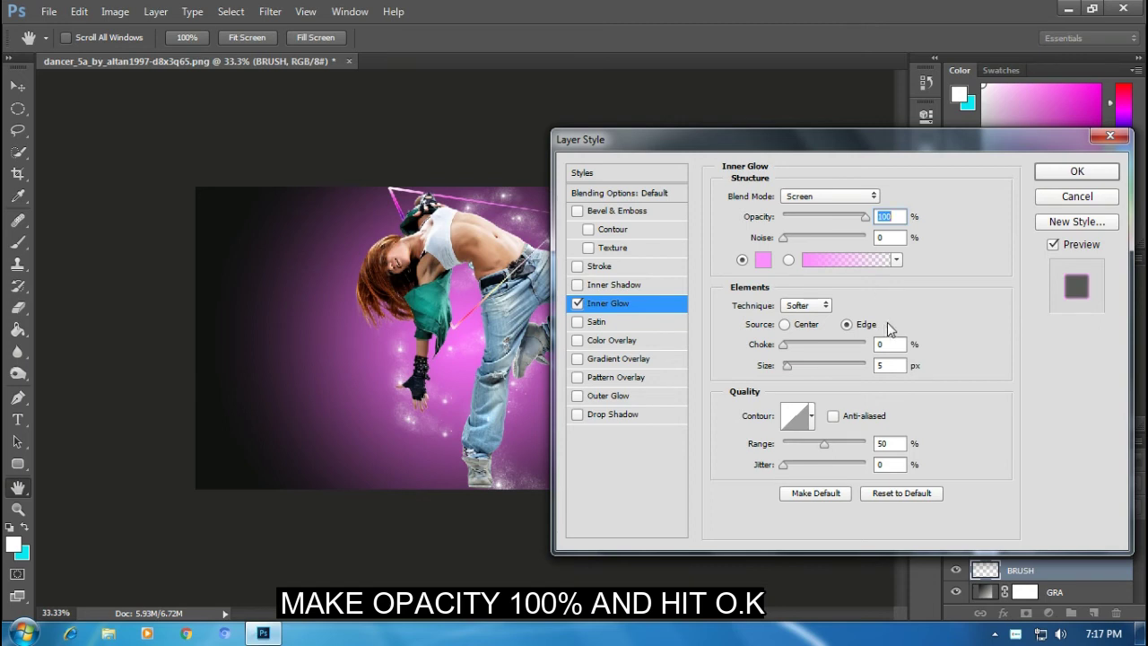
left_click(808, 306)
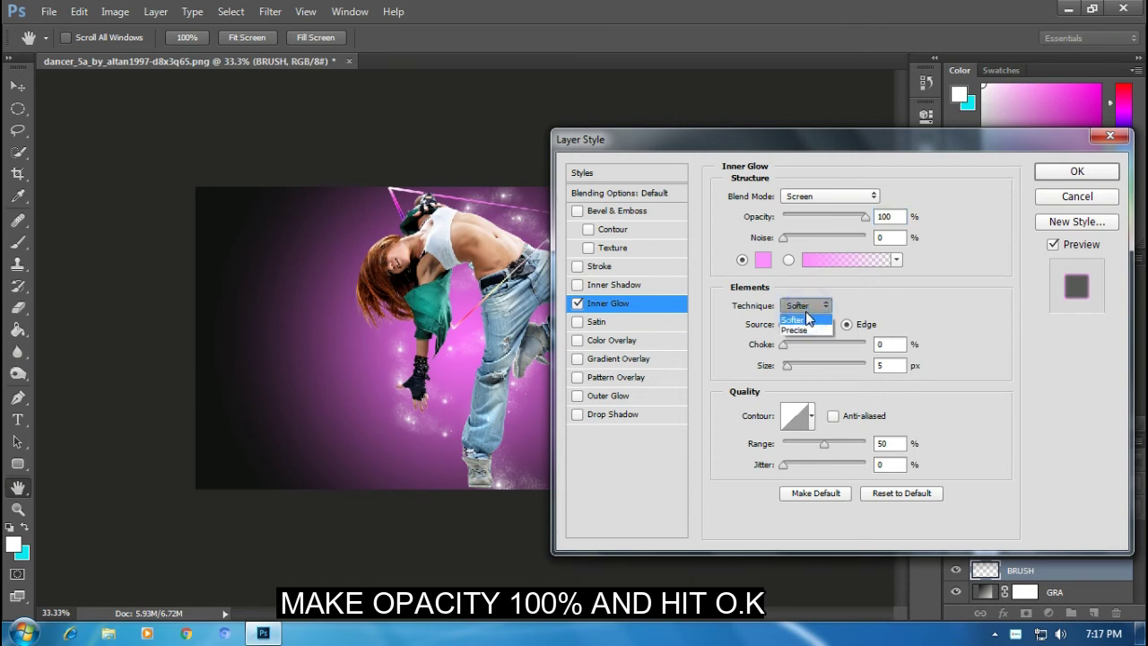
left_click(807, 306)
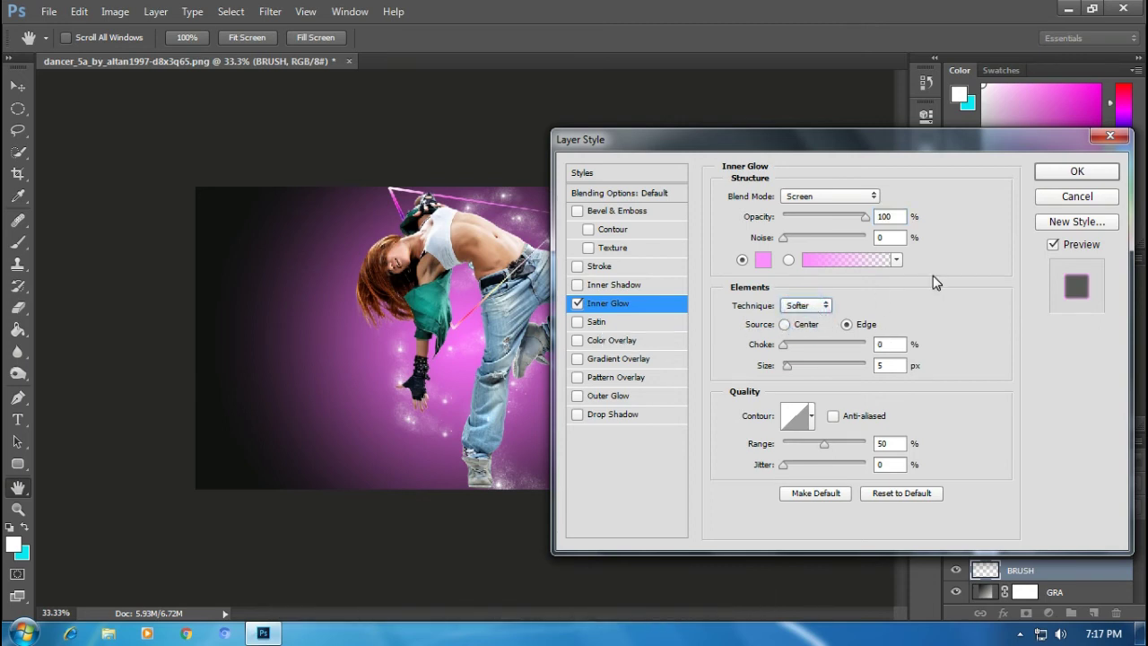
left_click(1057, 177)
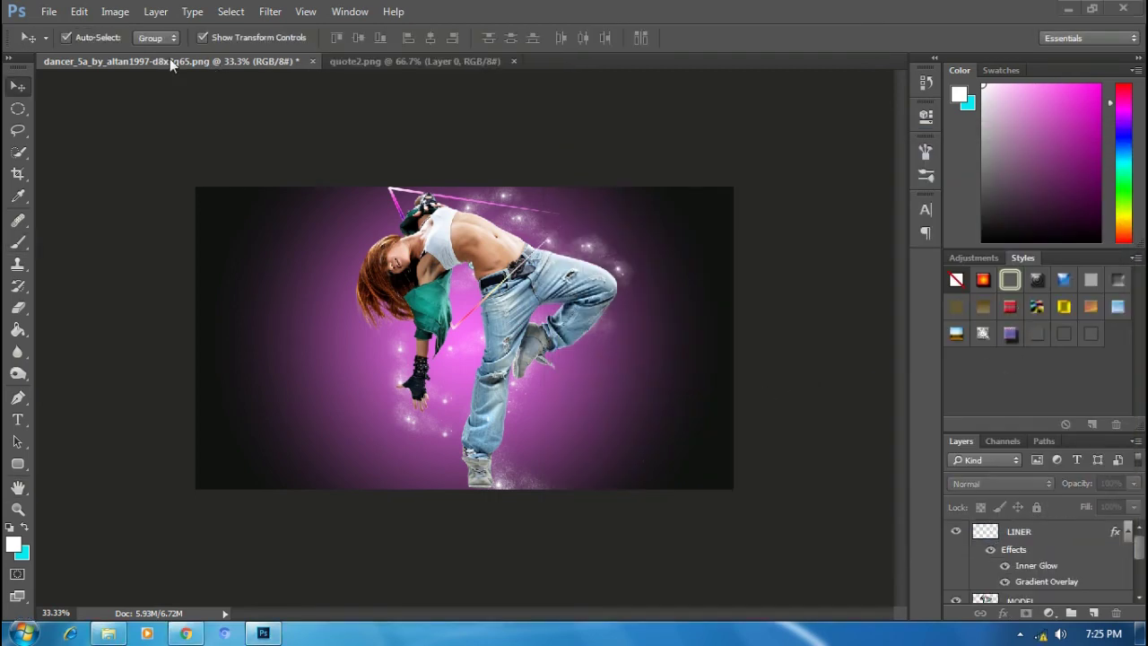
Step: Drag the quote from quote2.png onto the dancer canvas at the lower left
left_click(431, 61)
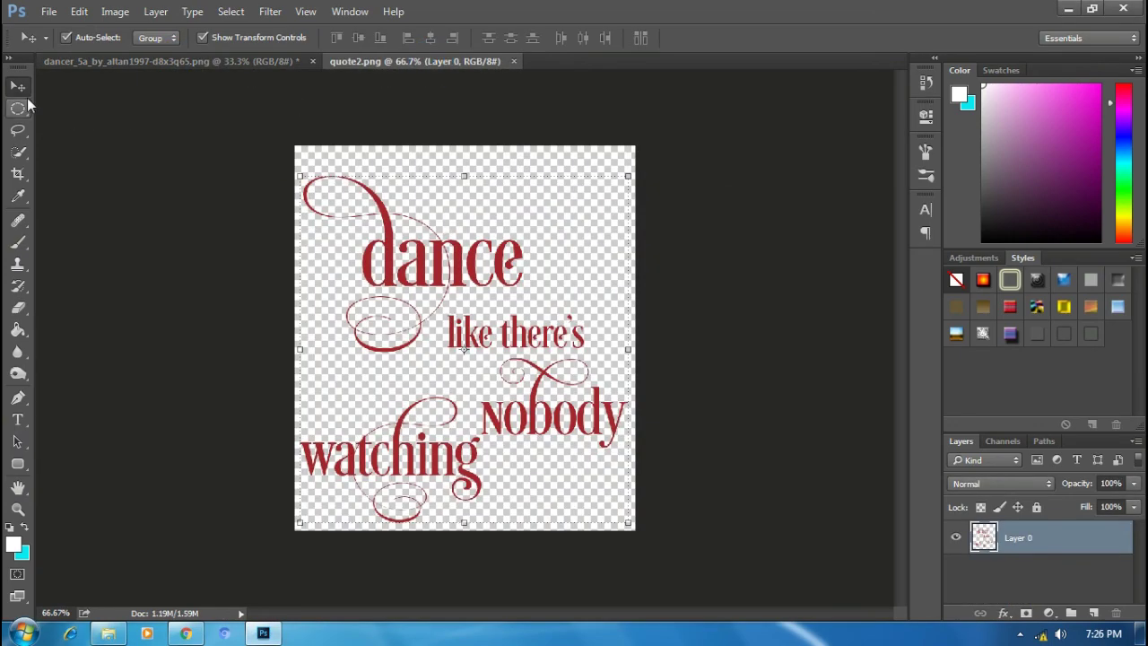
mouse_move(387, 254)
left_mouse_down()
mouse_move(368, 205)
mouse_move(177, 71)
left_mouse_up()
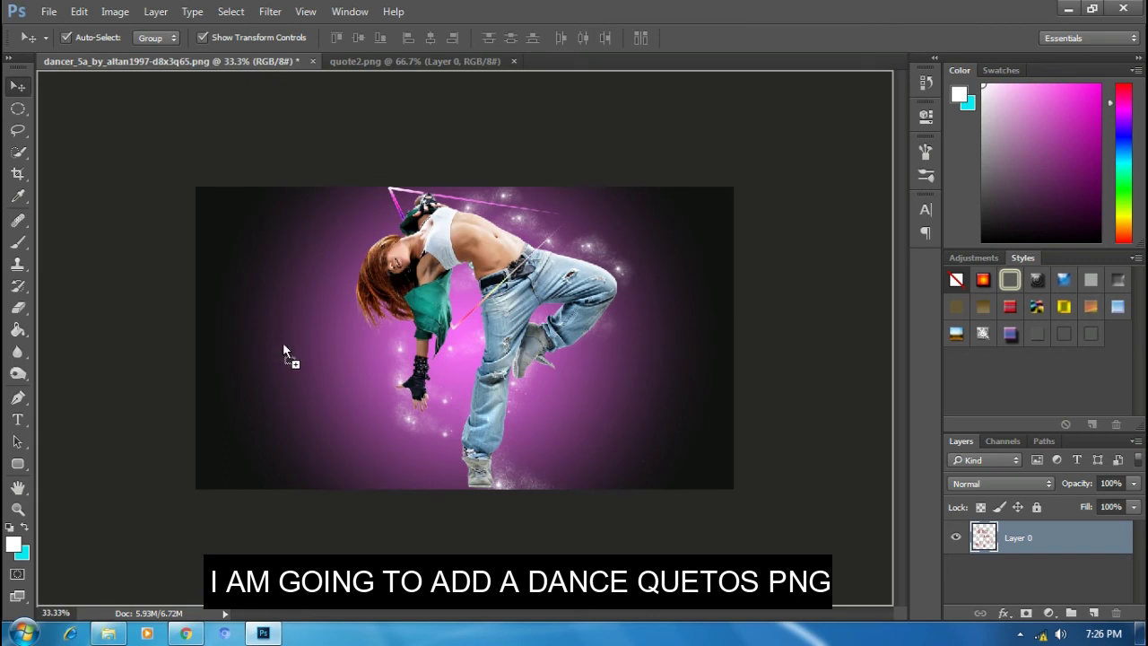
mouse_move(261, 189)
left_mouse_down()
mouse_move(288, 344)
mouse_move(241, 352)
left_mouse_up()
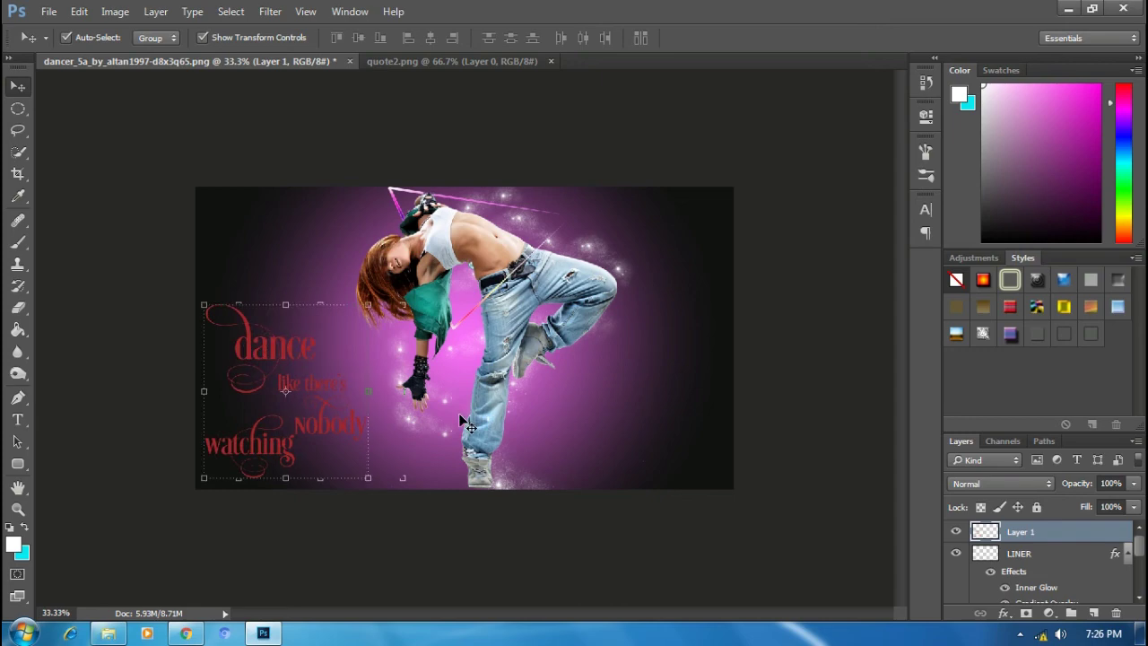
Step: Enable a Gradient Overlay on the quote layer, starting from the black-to-white preset
right_click(1033, 536)
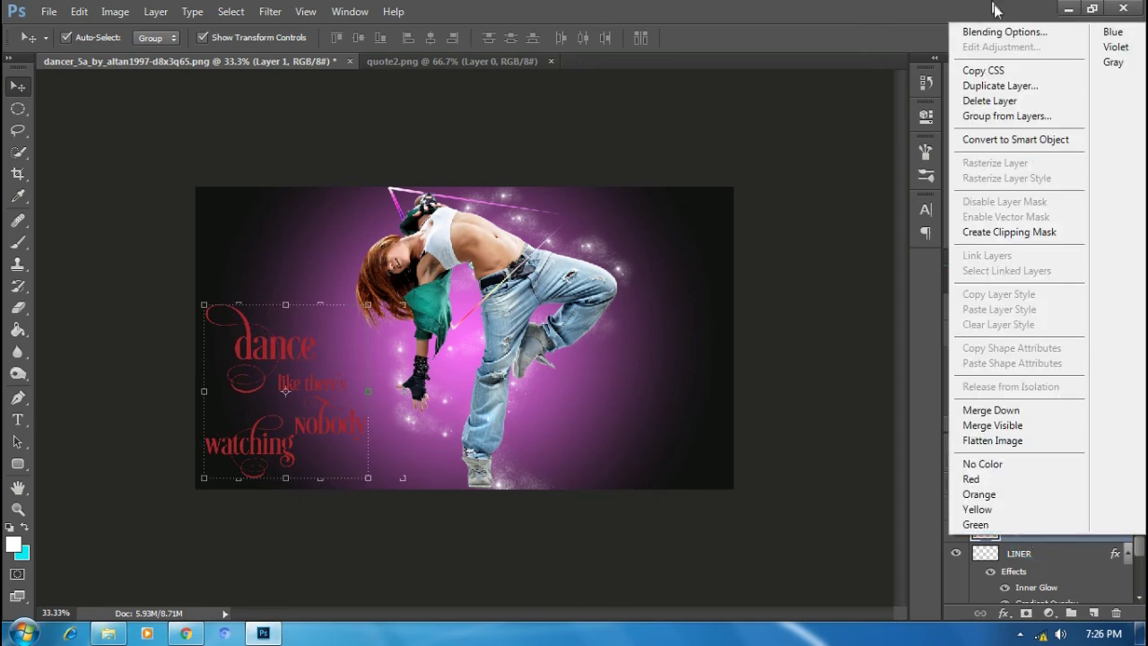
left_click(995, 33)
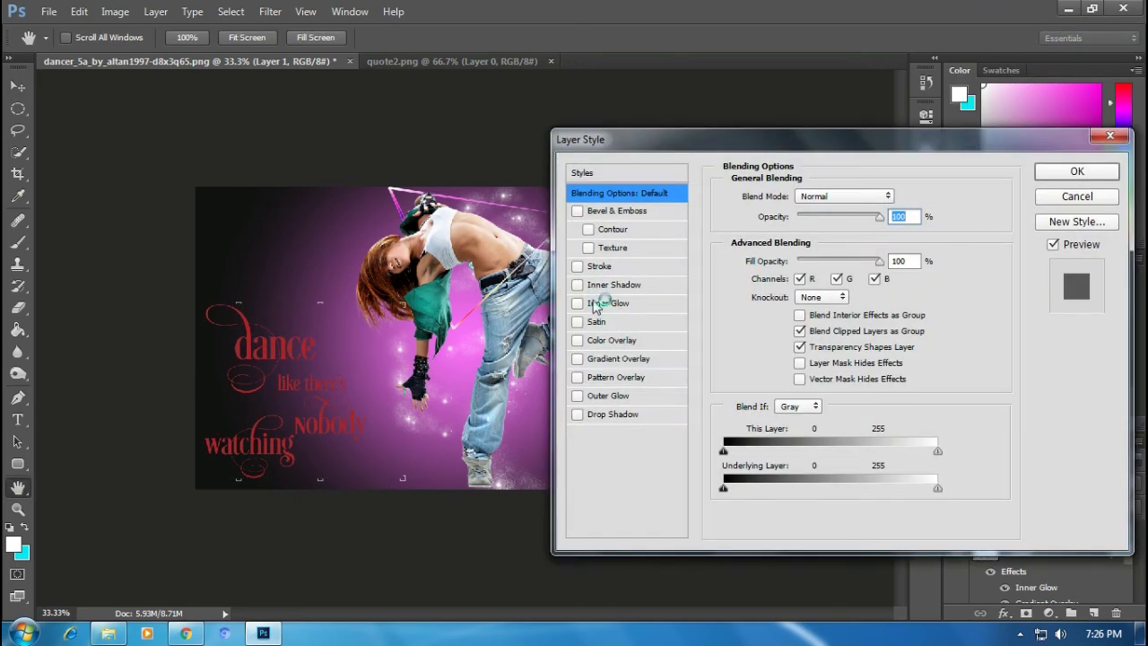
left_click(596, 303)
left_click(618, 359)
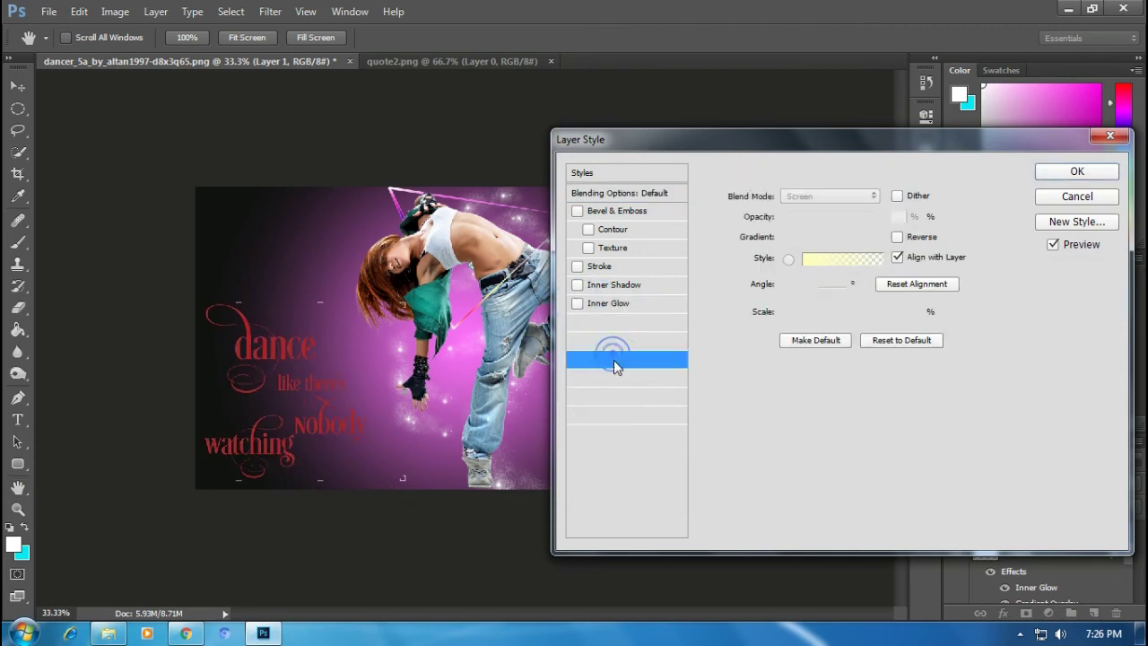
left_click(841, 247)
left_click(736, 256)
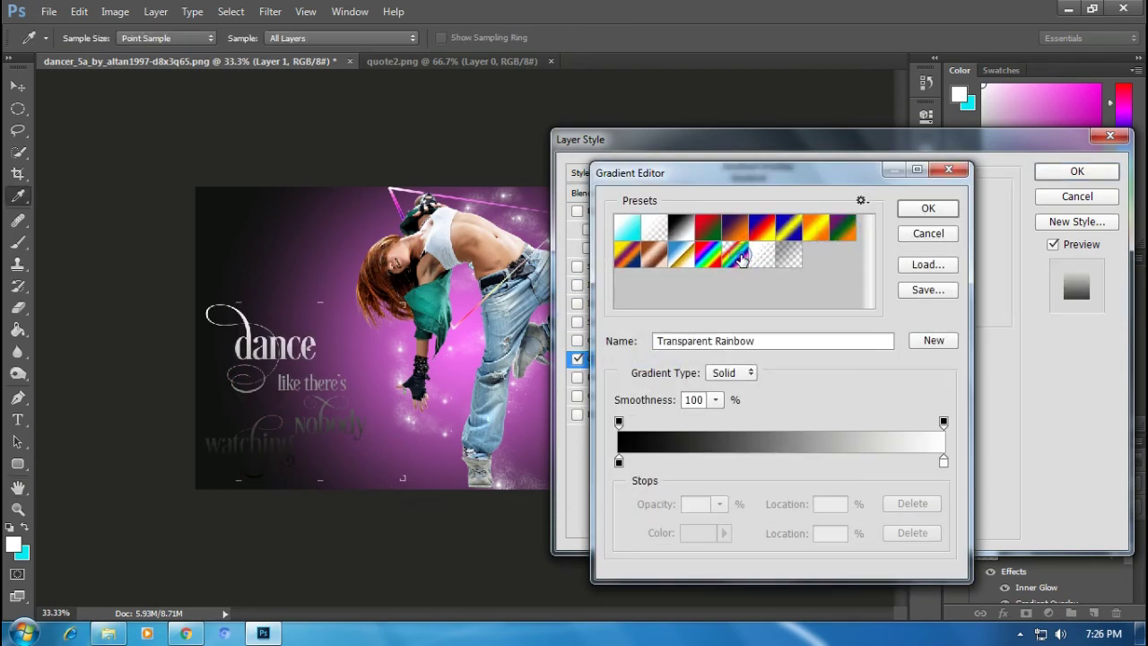
left_click(793, 235)
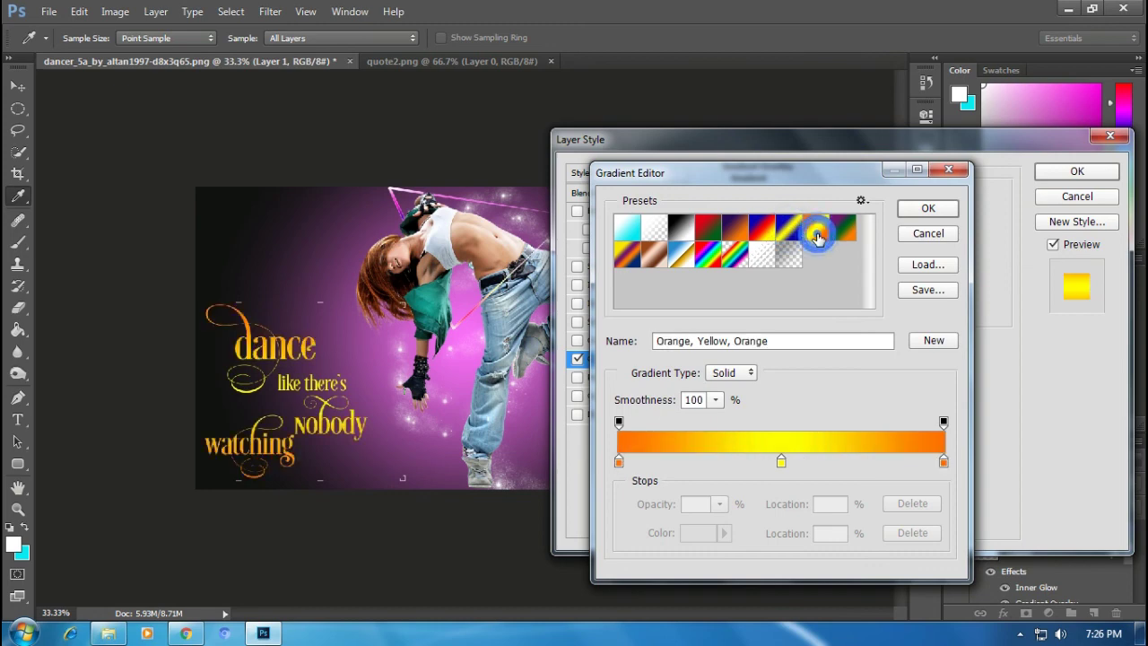
left_click(843, 239)
left_click(737, 262)
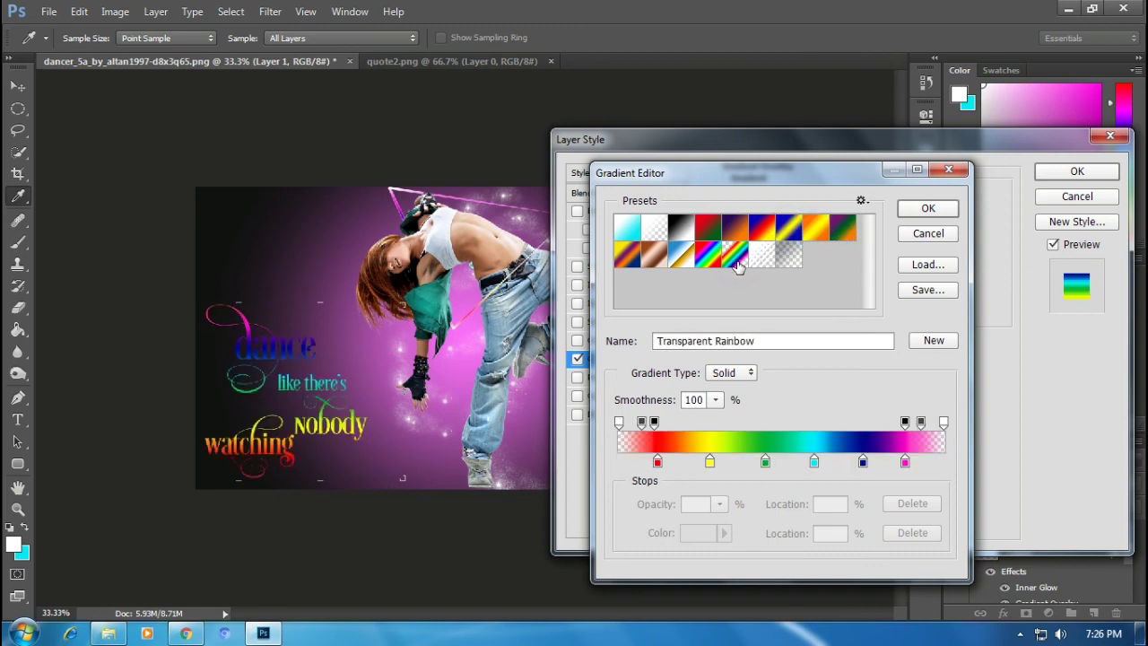
left_click(698, 262)
left_click(628, 256)
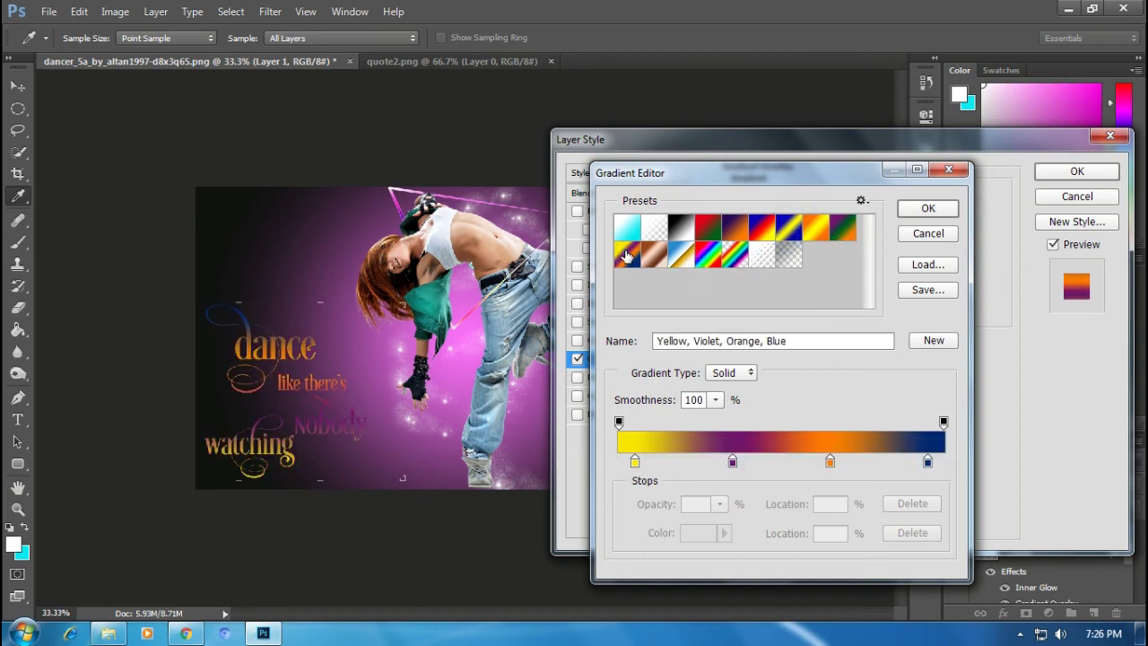
left_click(678, 233)
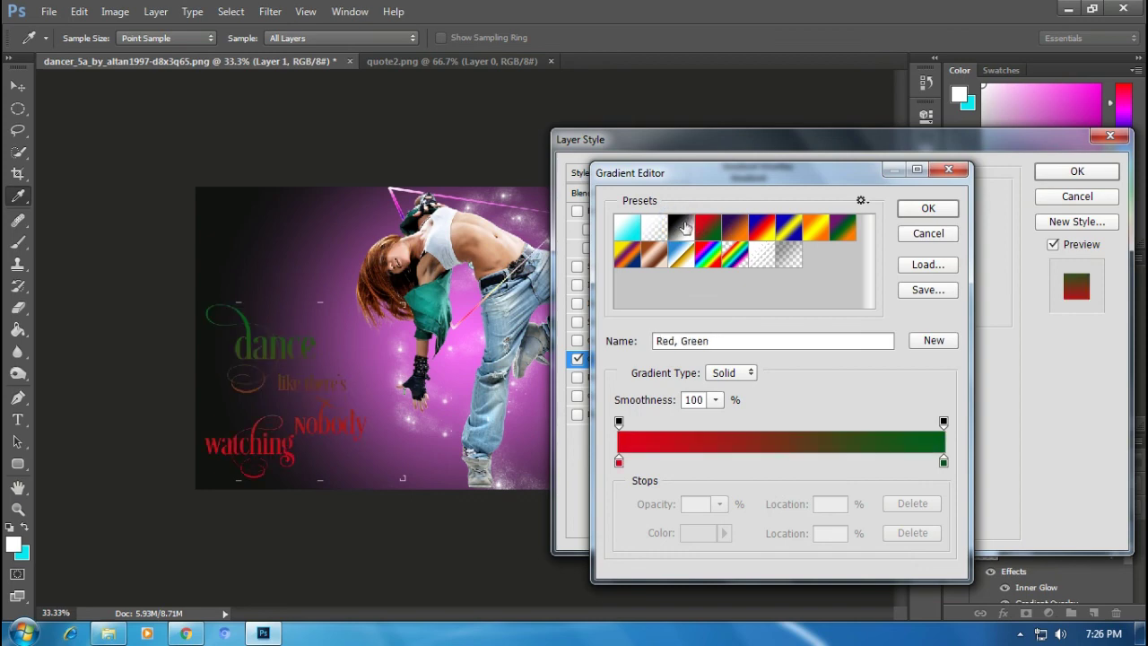
left_click(684, 229)
left_click(619, 461)
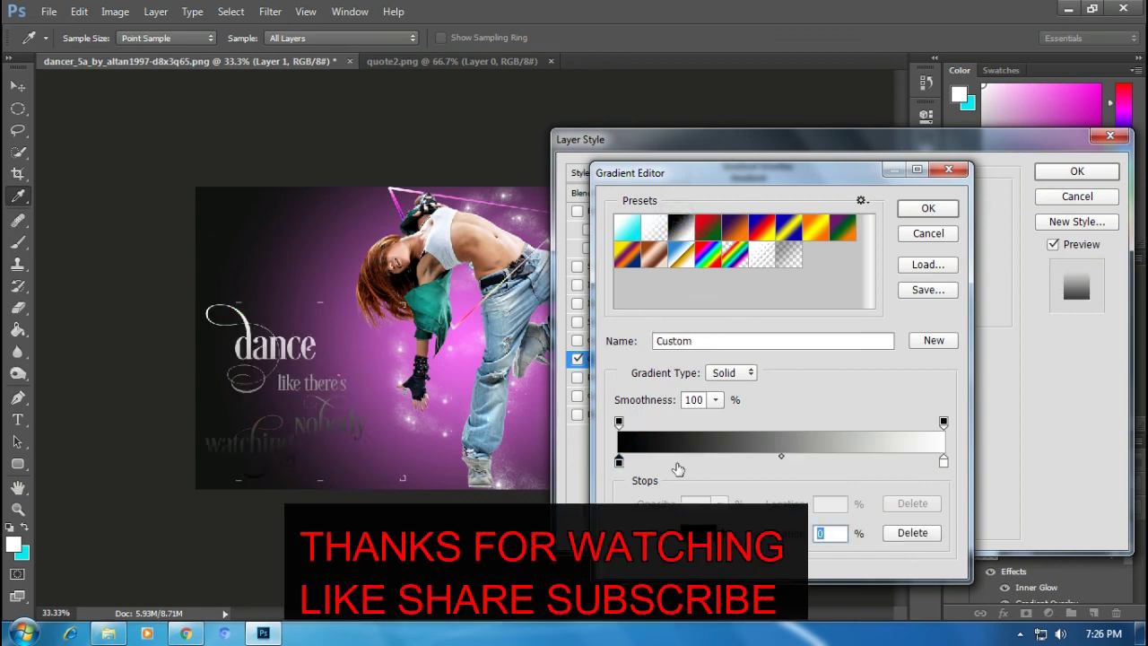
Step: Change the gradient's right stop to pink, making a black-to-pink gradient
left_click(942, 461)
double_click(943, 461)
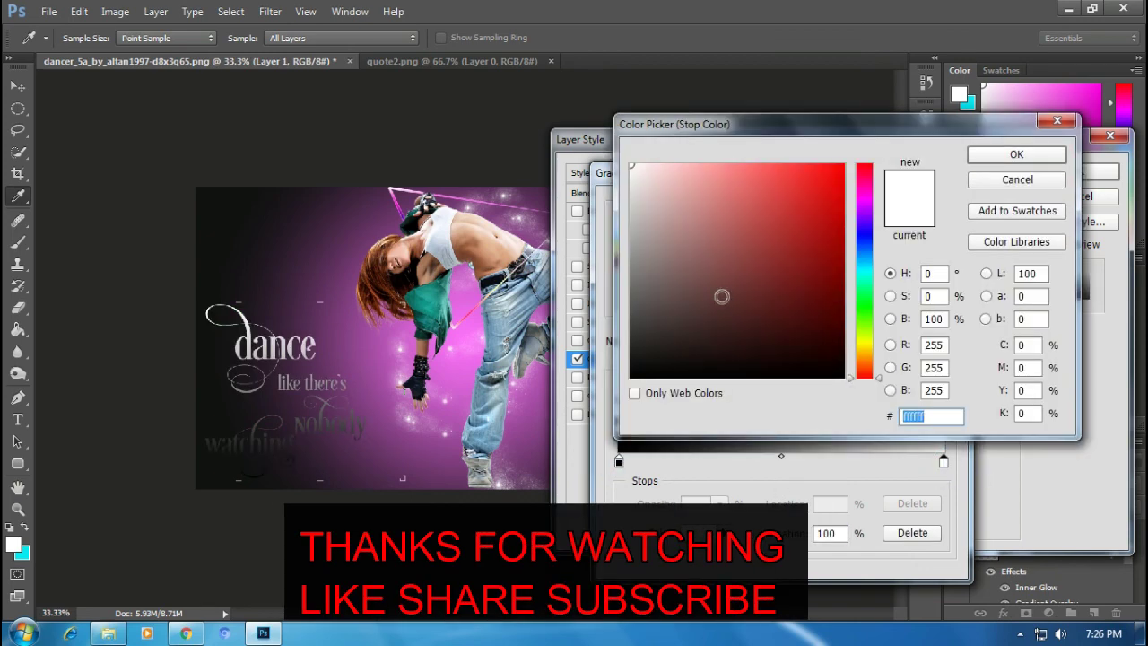
left_click(864, 196)
left_click(714, 169)
left_click(692, 164)
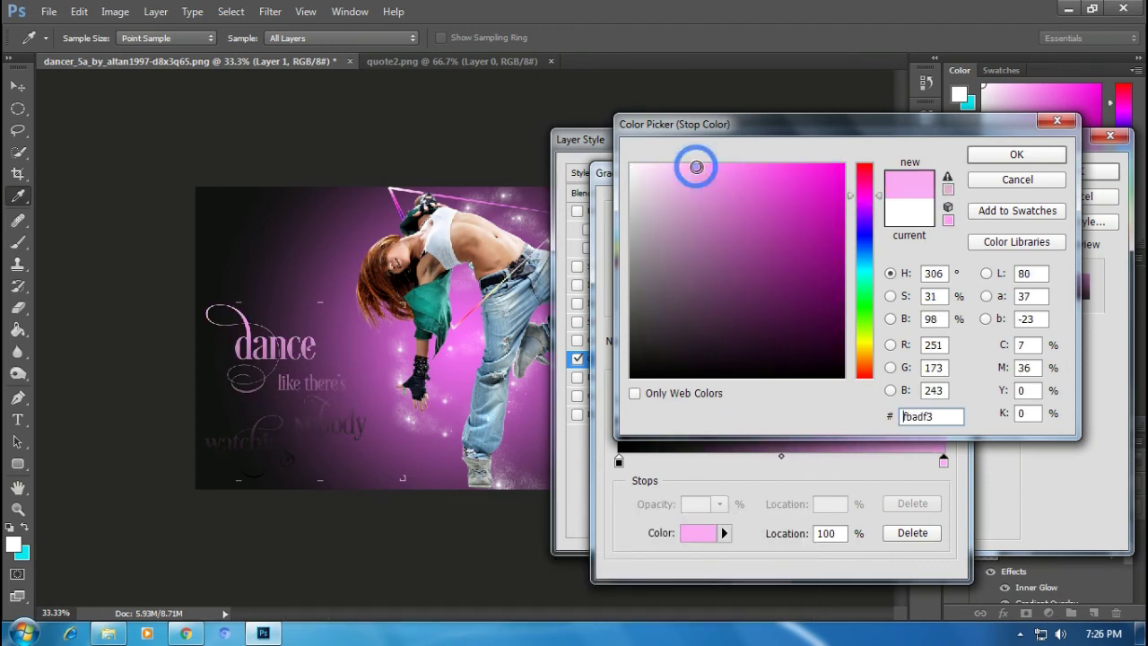
left_click(1016, 155)
left_click(927, 212)
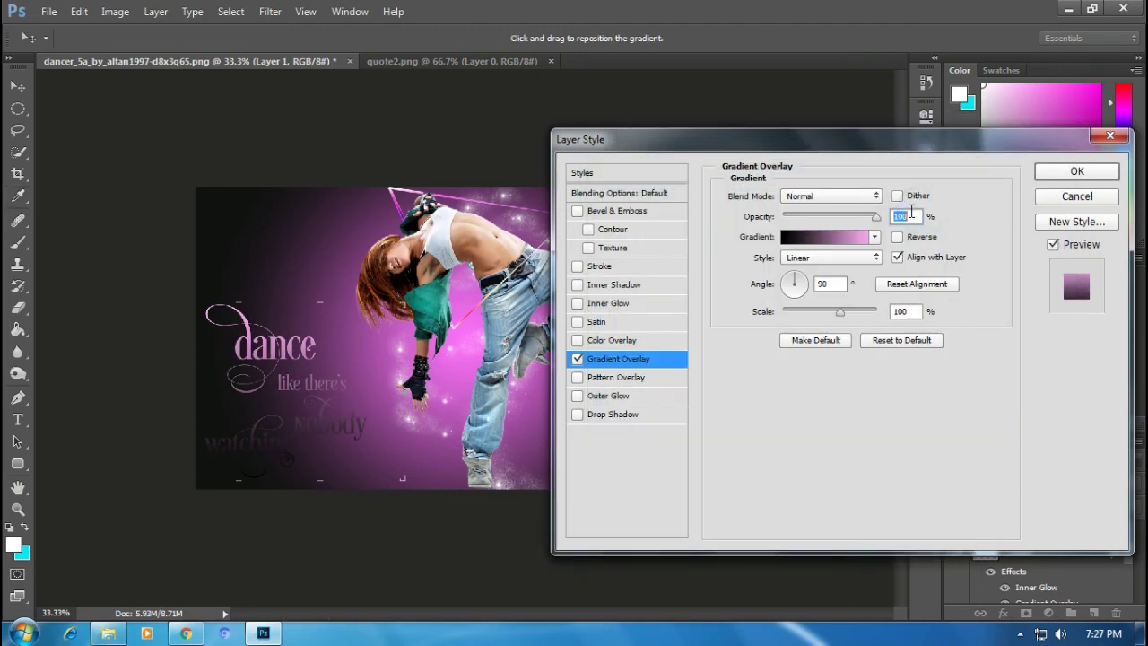
Step: Set the overlay to Linear Dodge (Add), Radial style, 112% scale, and apply it
left_click(852, 199)
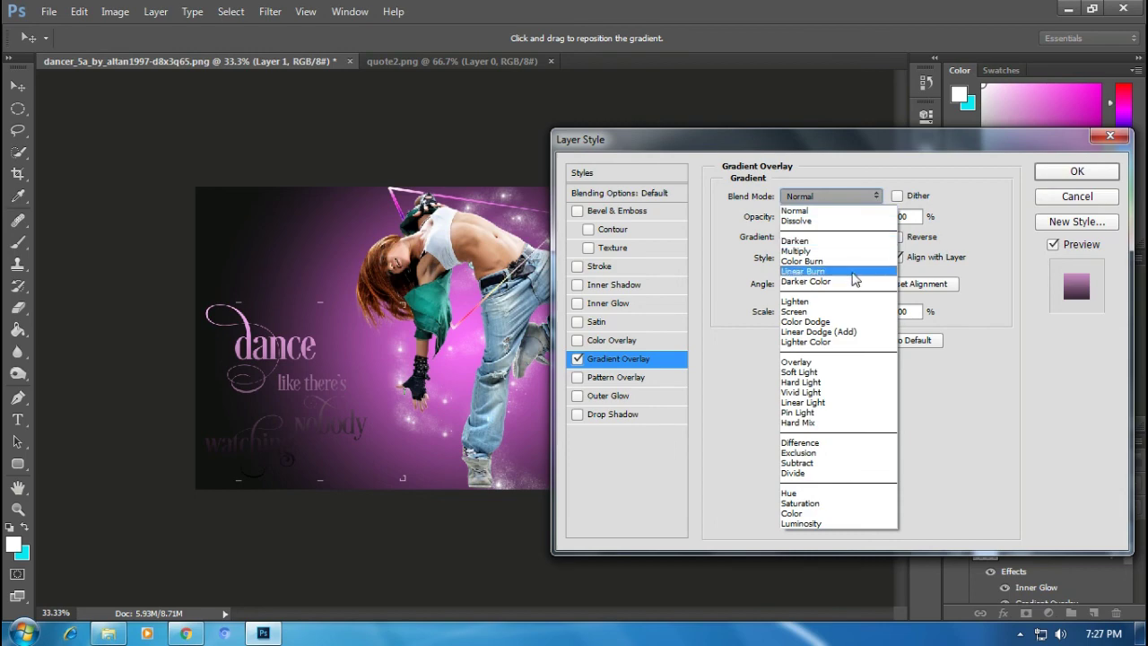
left_click(832, 336)
left_click(826, 258)
left_click(814, 278)
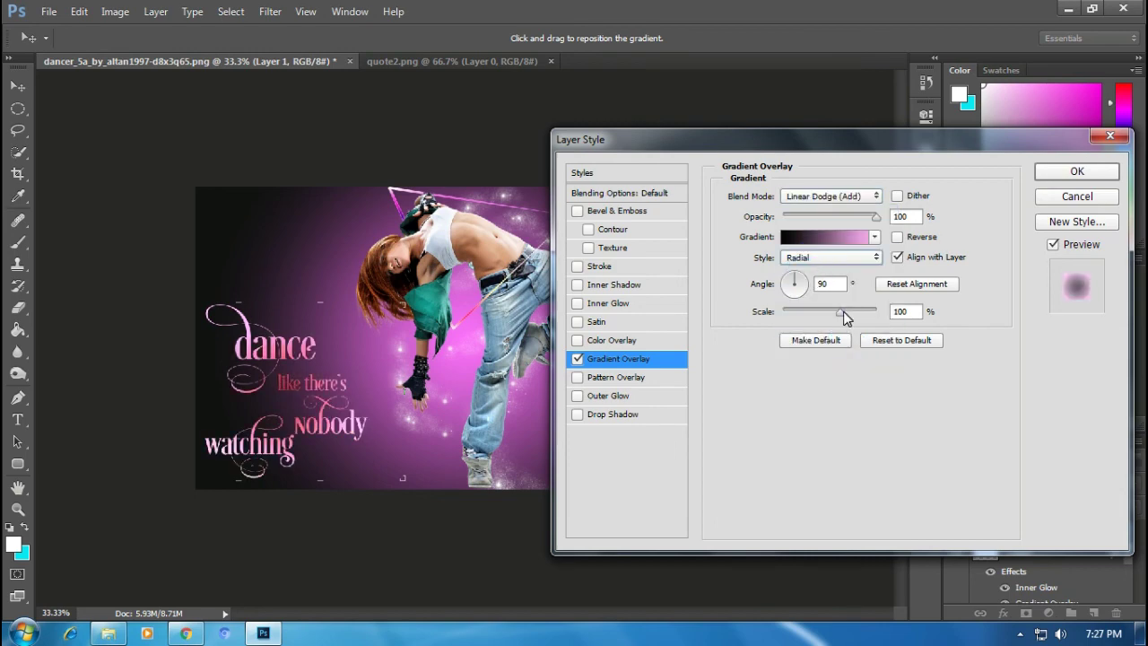
left_click_drag(843, 312, 848, 311)
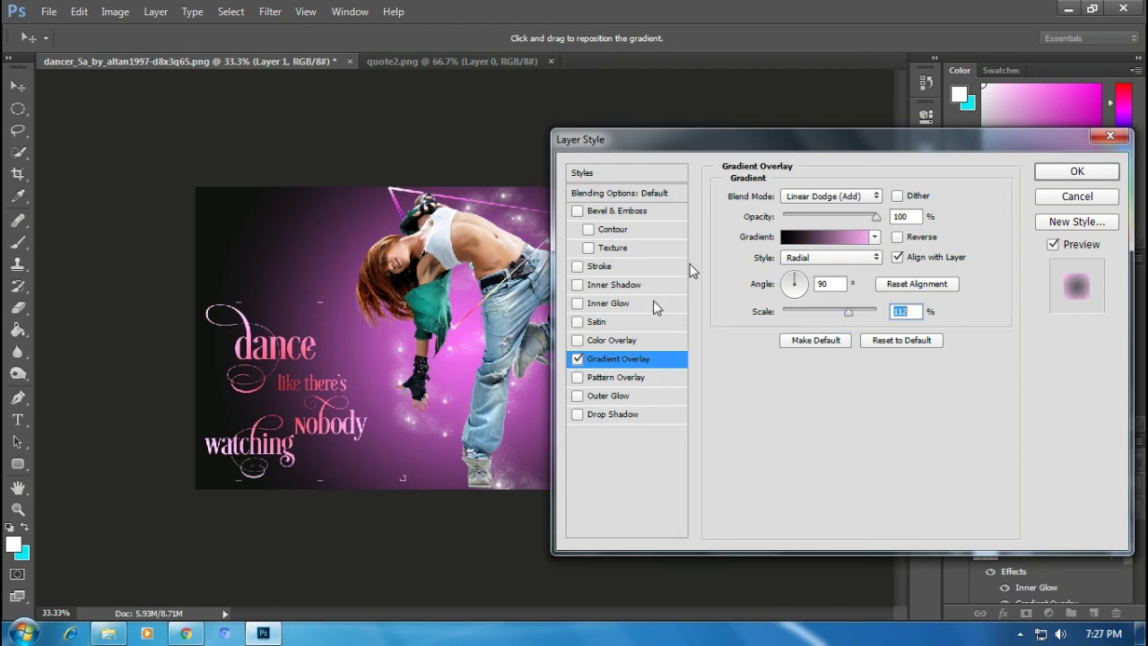
left_click(1078, 171)
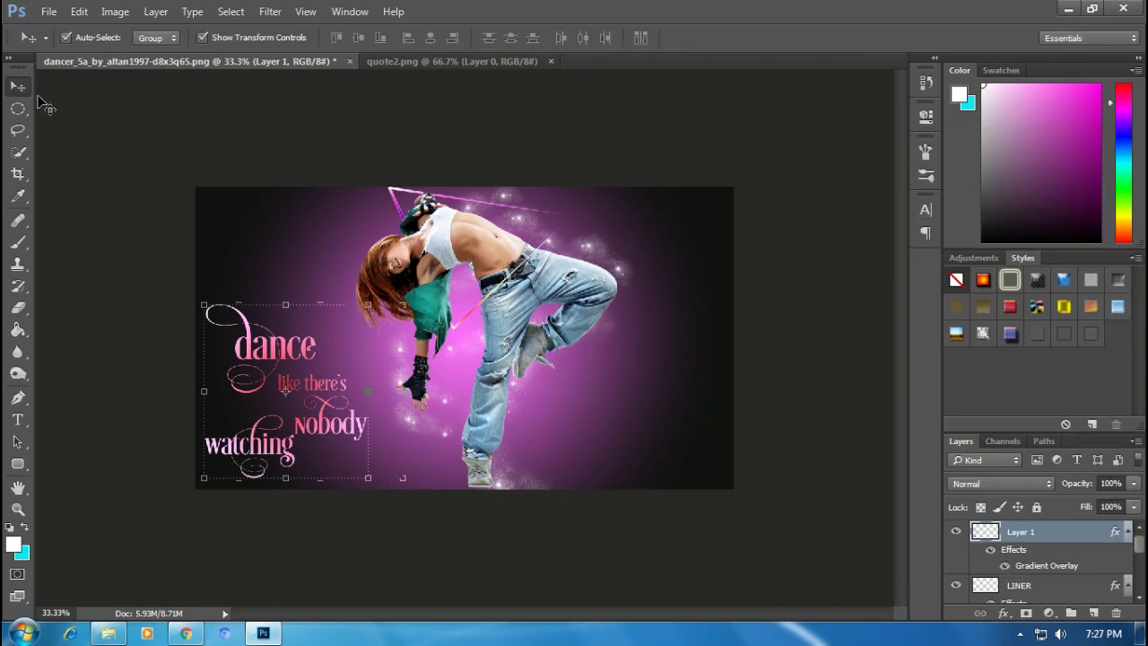
Step: Draw an elliptical marquee selection and dismiss the no-pixels-selected warning
left_click(18, 107)
left_click_drag(80, 123, 223, 188)
left_click(539, 249)
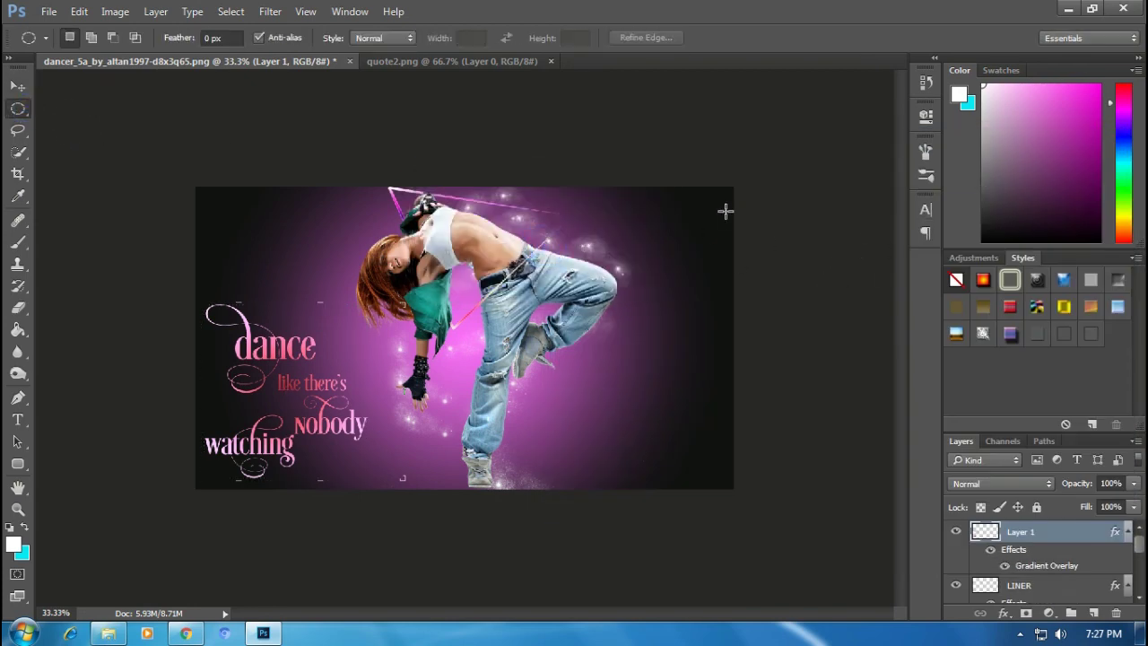